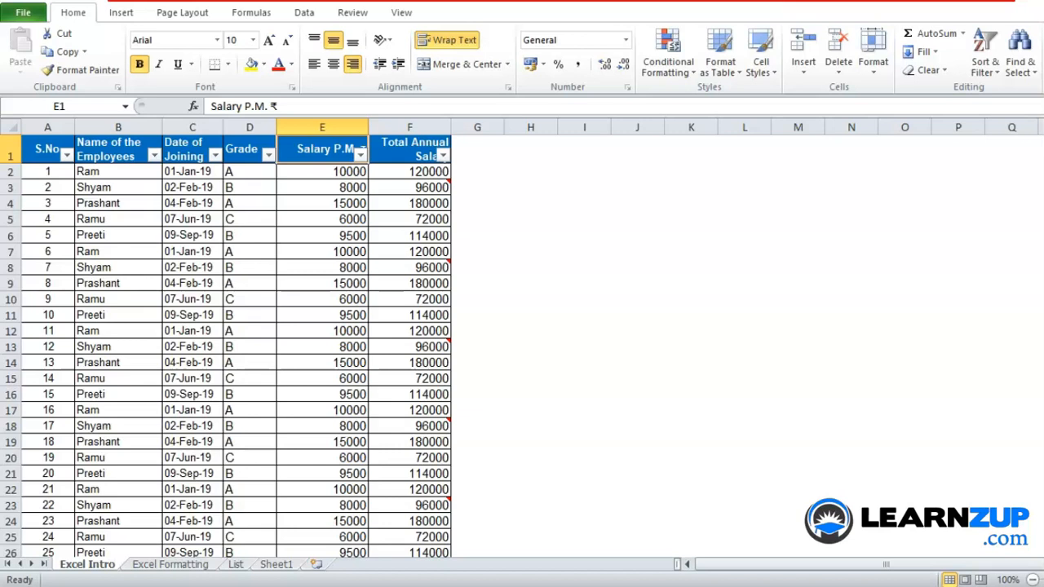
{"action": "left_click", "coordinate": [665, 49]}
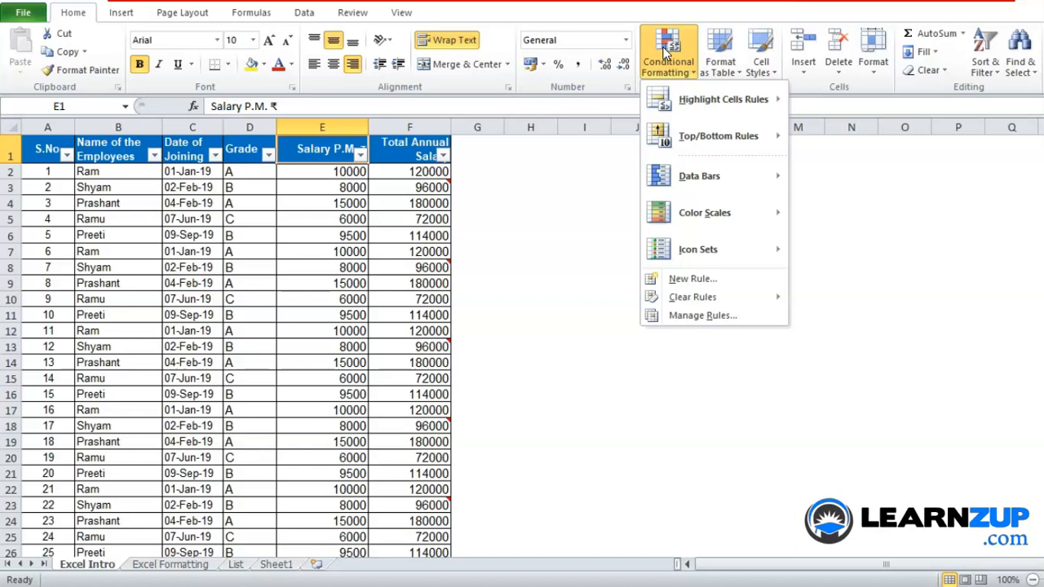
{"action": "left_click", "coordinate": [210, 162]}
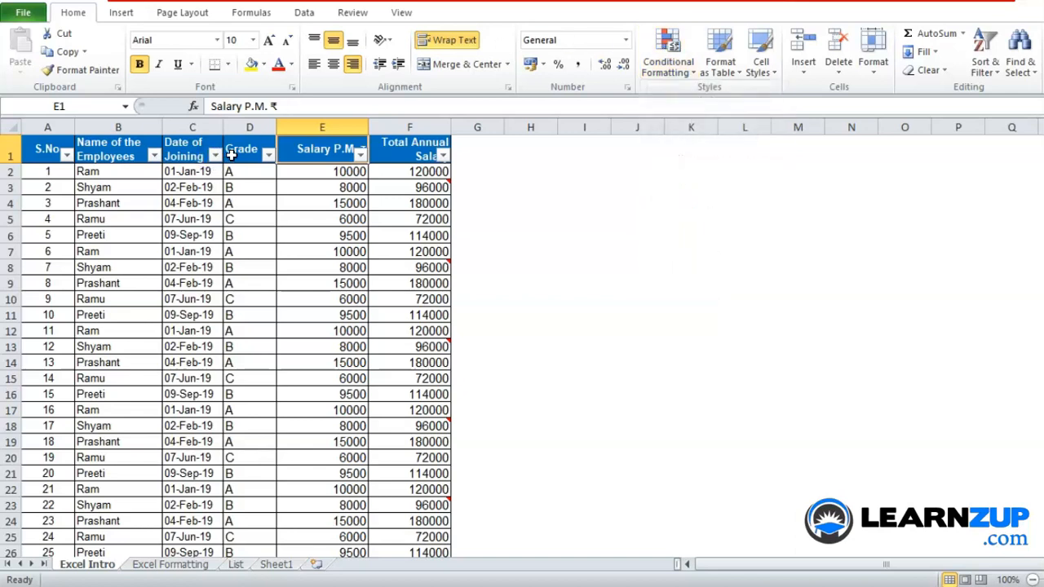
Step: Filter the Grade column so that only employees with grade A are shown
{"action": "left_click", "coordinate": [234, 157]}
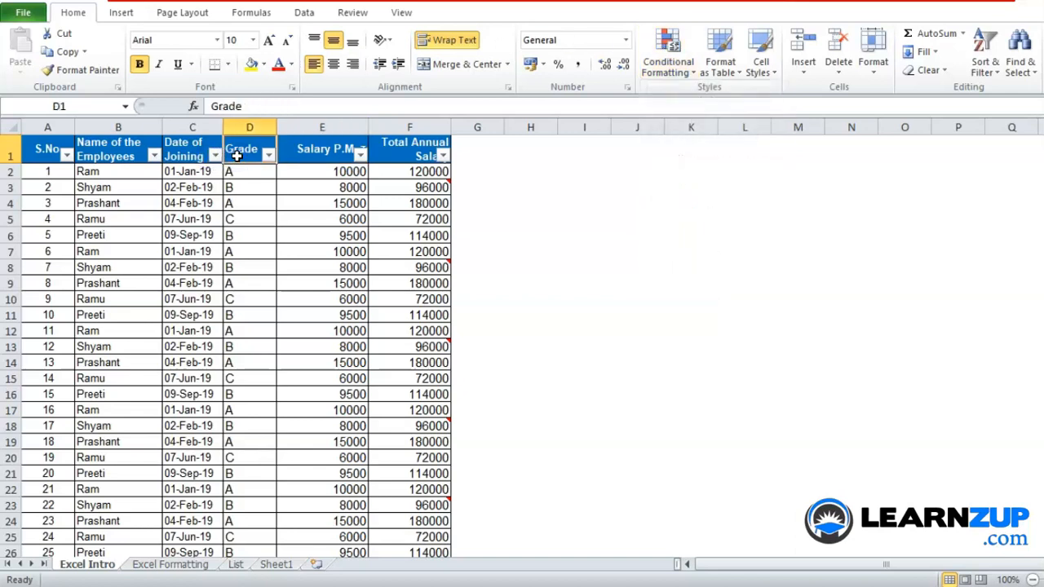
{"action": "key", "text": "alt+Down"}
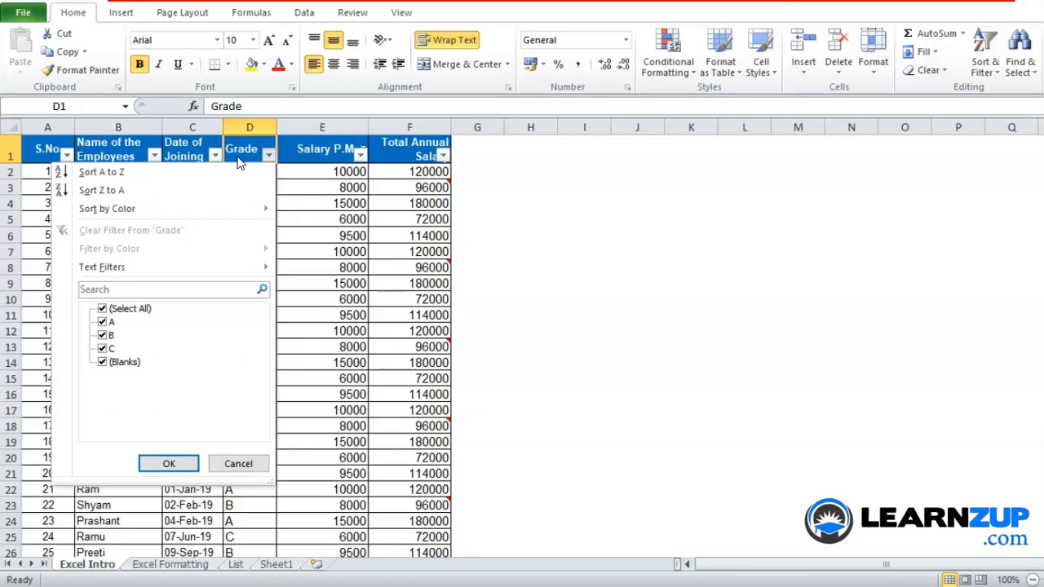
{"action": "left_click", "coordinate": [102, 308]}
{"action": "left_click", "coordinate": [102, 322]}
{"action": "left_click", "coordinate": [168, 463]}
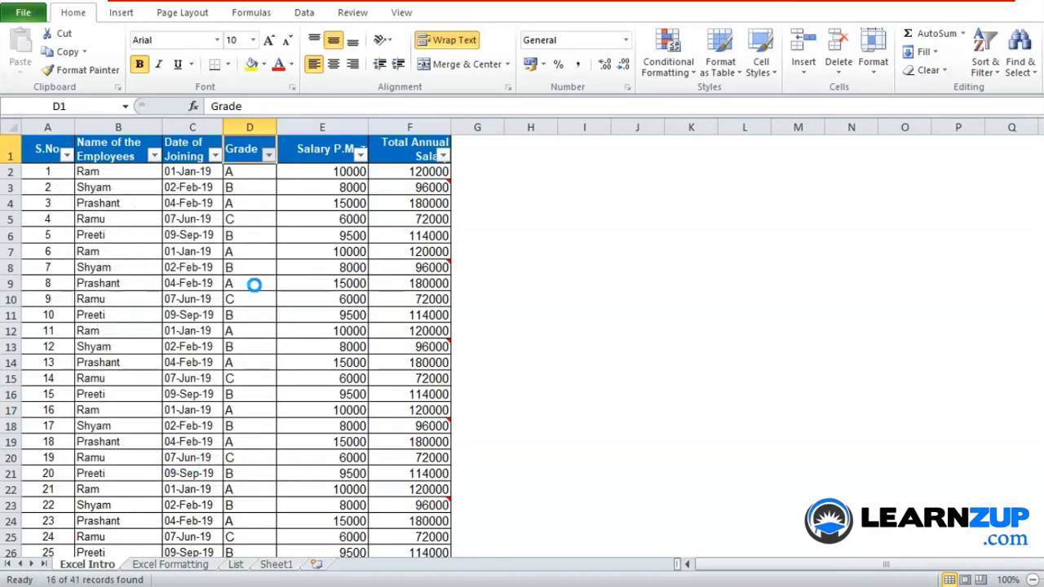
Step: Filter the Salary P.M. column to exclude 10000 and show only salaries of 15000
{"action": "left_click", "coordinate": [359, 166]}
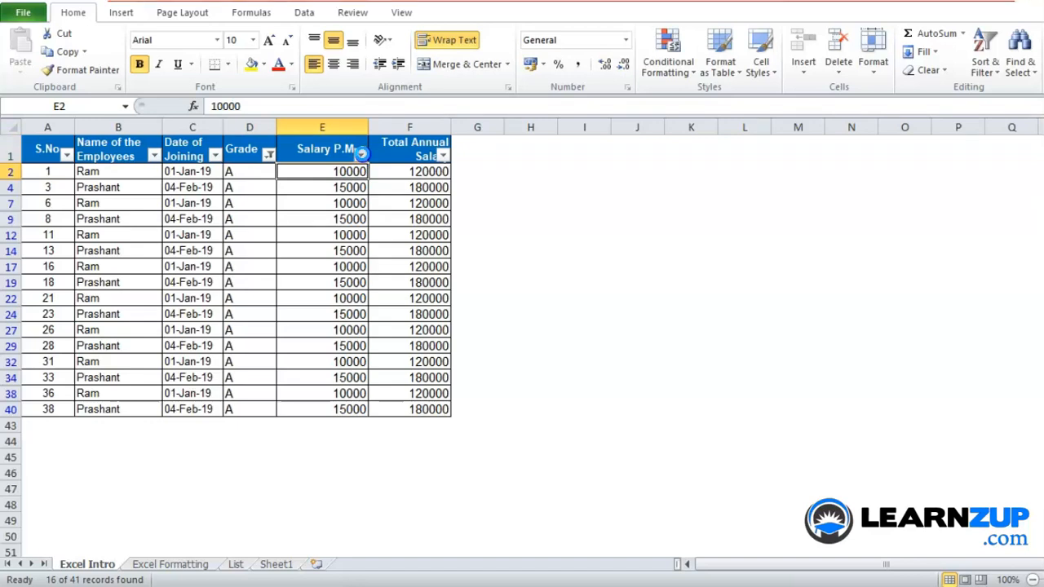
{"action": "left_click", "coordinate": [361, 154]}
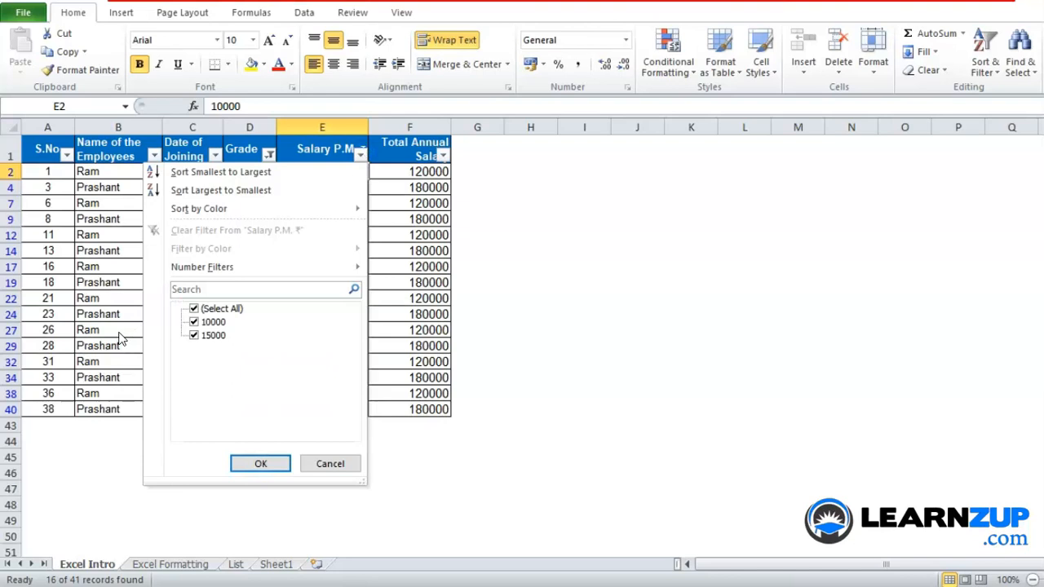
{"action": "left_click", "coordinate": [194, 322]}
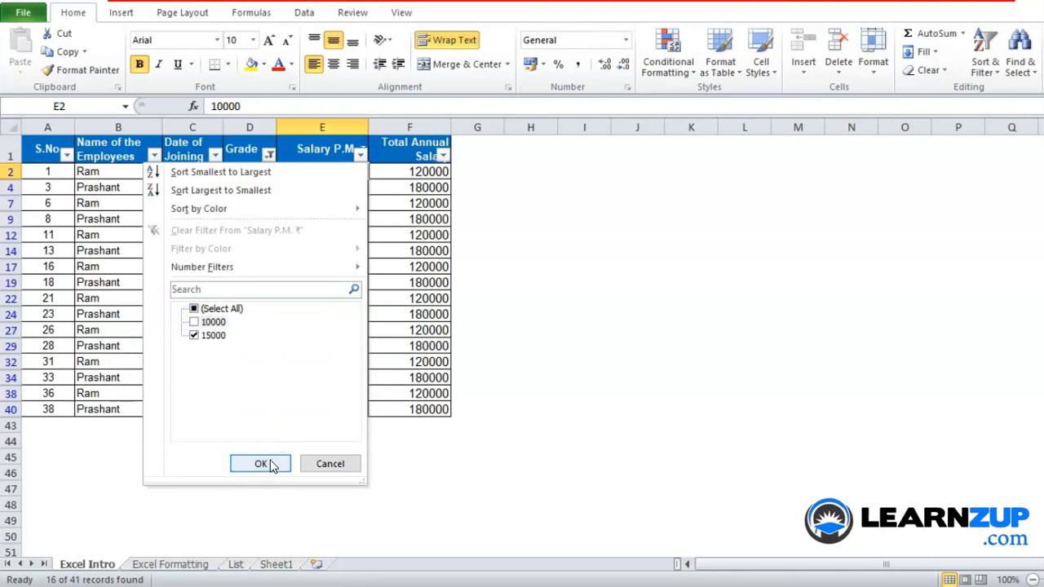
{"action": "left_click", "coordinate": [272, 464]}
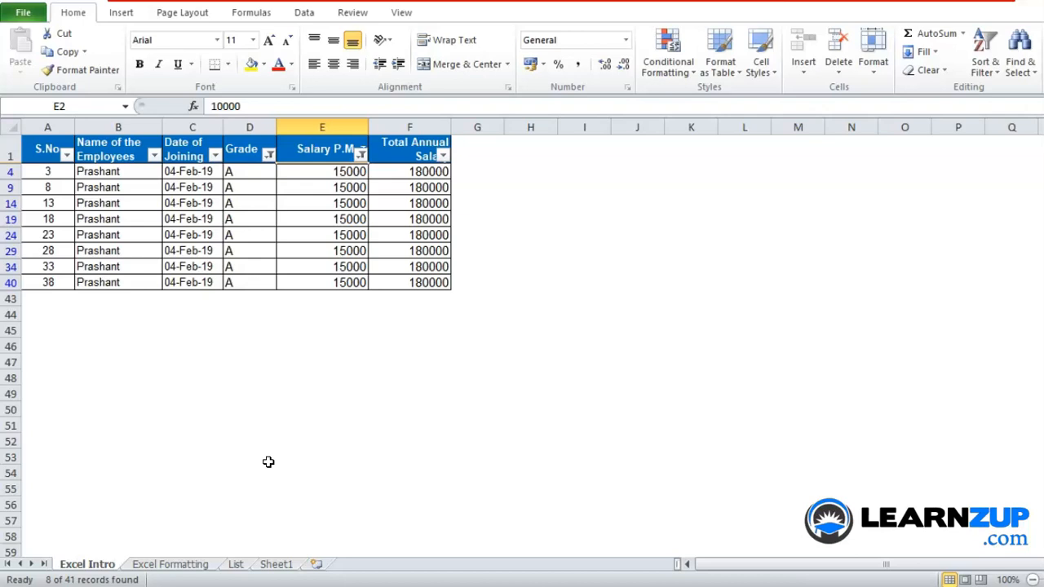
Step: Try to show all records from the Salary P.M. header cell and undo that clearing of the filters
{"action": "key", "text": "Up"}
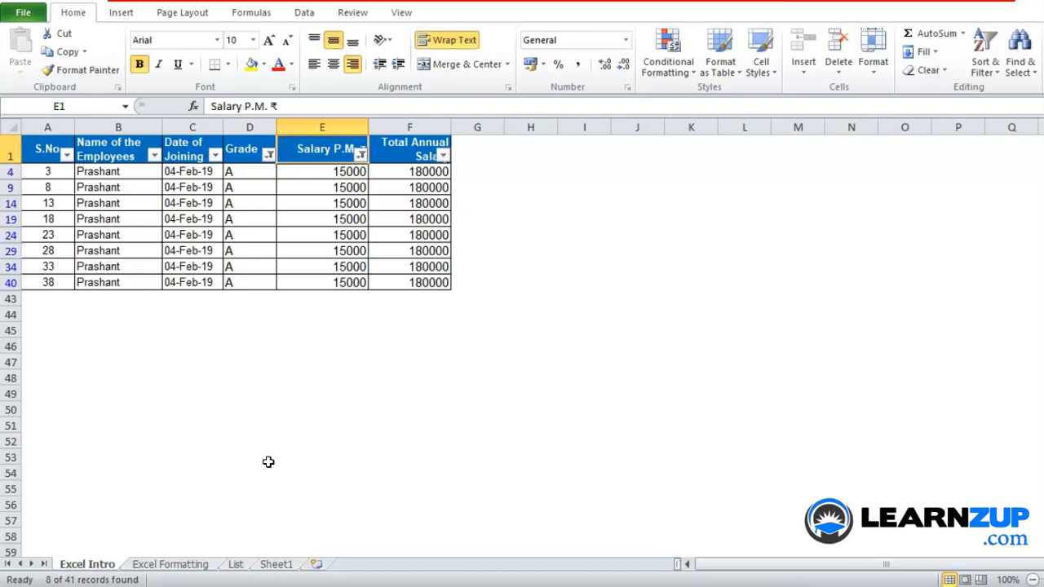
{"action": "key", "text": "alt+d"}
{"action": "key", "text": "f"}
{"action": "key", "text": "s"}
{"action": "key", "text": "ctrl+z"}
Step: Clear the active Grade and Salary P.M. filters so that all employee records are shown
{"action": "left_click_drag", "start_coordinate": [244, 148], "coordinate": [307, 149]}
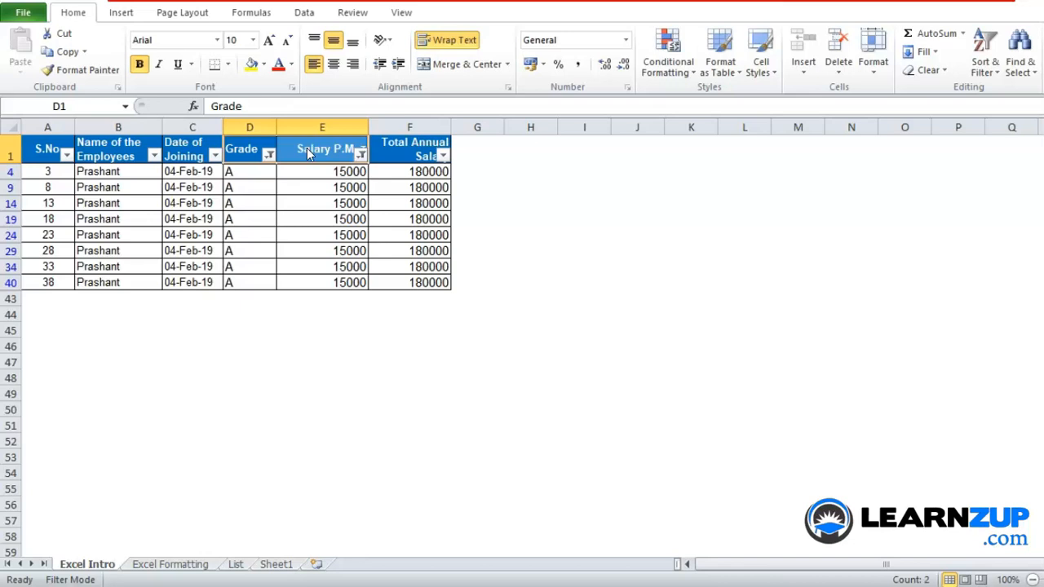
{"action": "key", "text": "Home"}
{"action": "key", "text": "ctrl+shift+Right"}
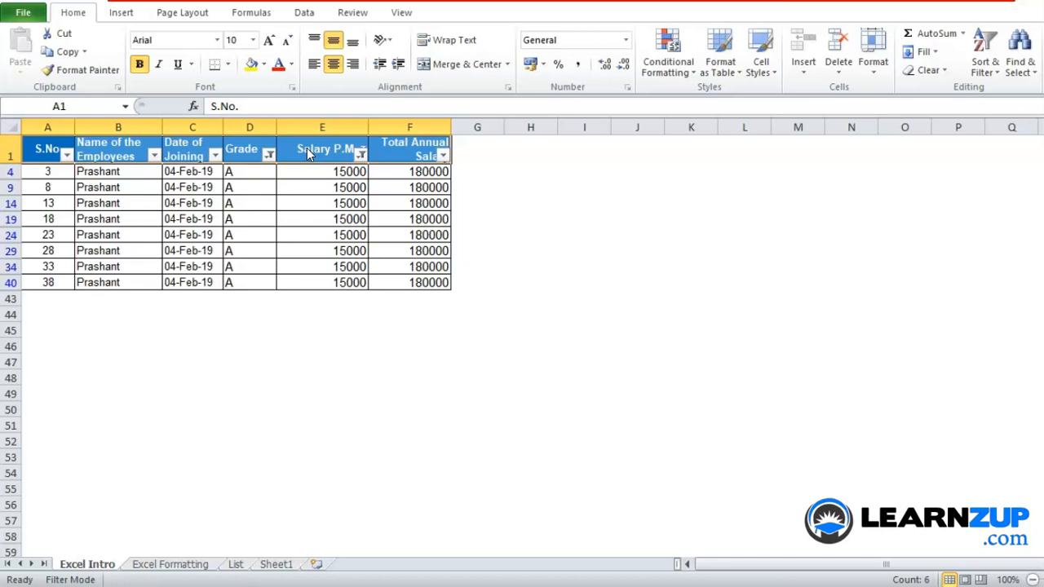
{"action": "key", "text": "Right"}
{"action": "key", "text": "Right"}
{"action": "key", "text": "Right"}
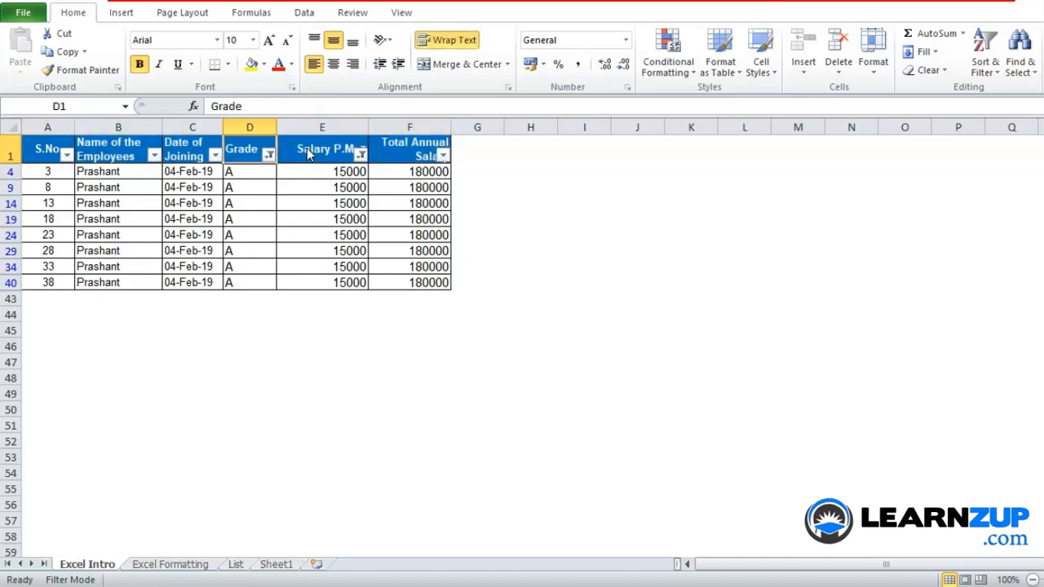
{"action": "key", "text": "alt+d"}
{"action": "type", "text": "fsa"}
{"action": "key", "text": "Escape"}
Step: Enter the shortcut note "Alt + D + F + F" in cell H3
{"action": "key", "text": "Right"}
{"action": "key", "text": "Right"}
{"action": "key", "text": "Right"}
{"action": "key", "text": "Down"}
{"action": "key", "text": "Down"}
{"action": "key", "text": "Right"}
{"action": "type", "text": "Al"}
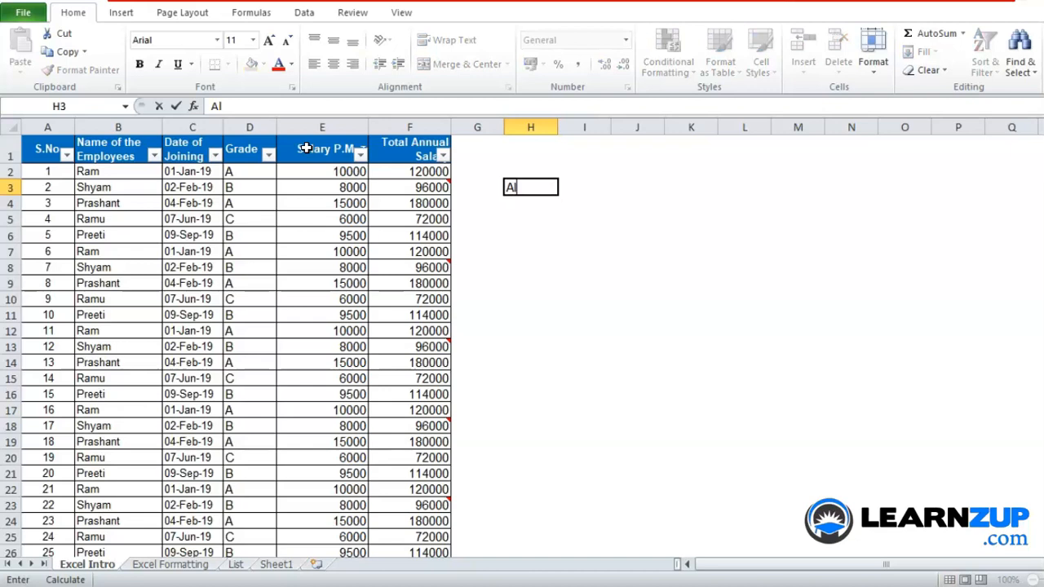
{"action": "type", "text": "t + D + F + F"}
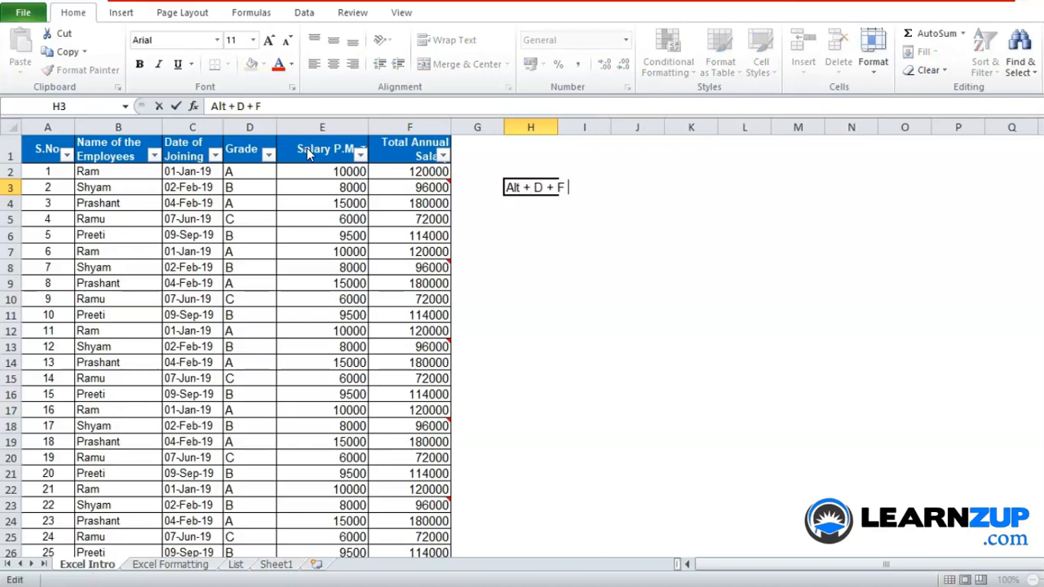
{"action": "key", "text": "Return"}
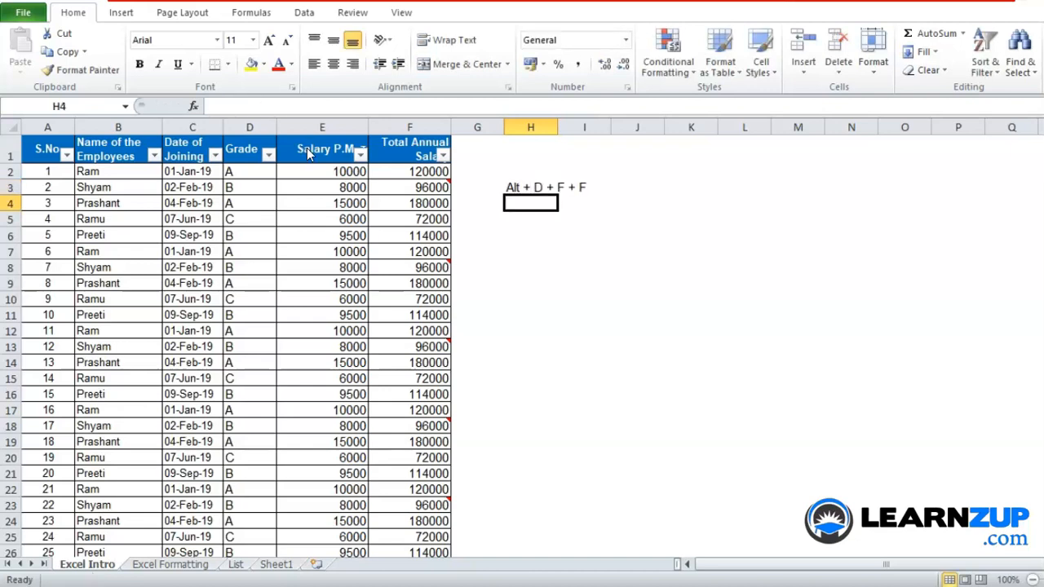
Step: Enter the shortcut note "Alt +D + F + S" in cell H4, correcting it by removing surplus characters
{"action": "key", "text": "F1"}
{"action": "type", "text": "Alt"}
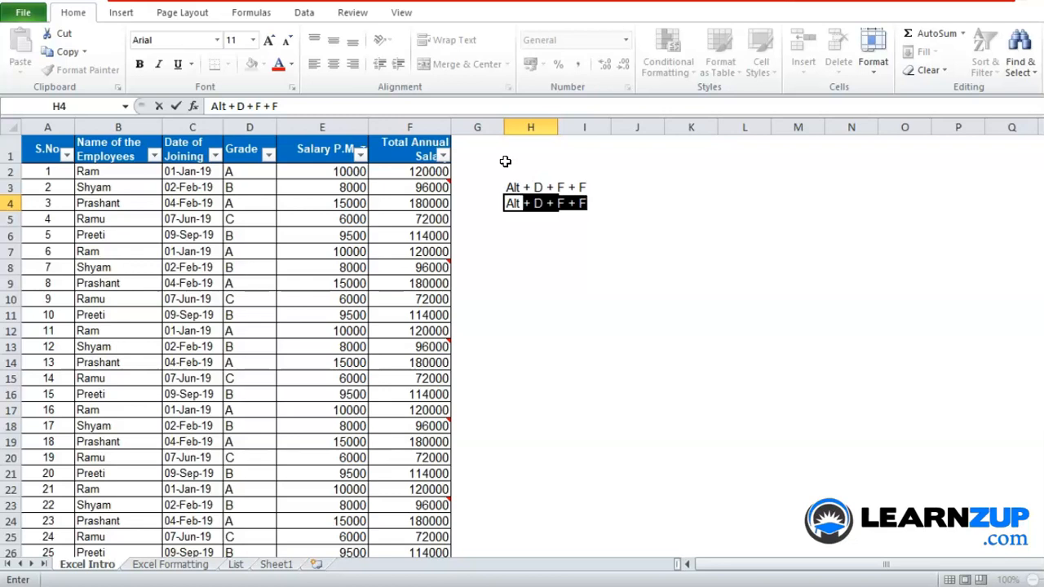
{"action": "type", "text": " +D + F S"}
{"action": "key", "text": "BackSpace"}
{"action": "type", "text": "+ F S"}
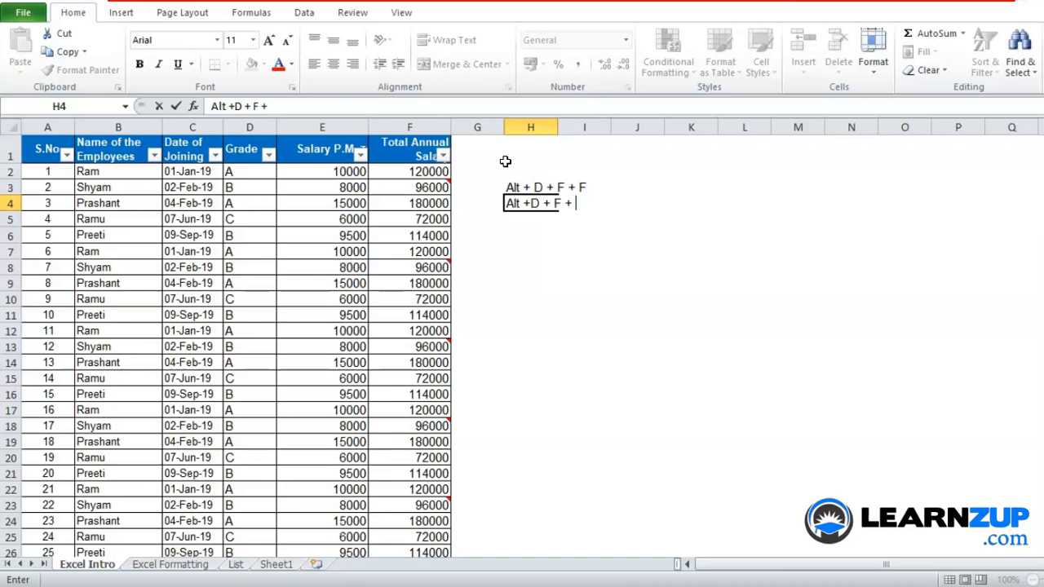
{"action": "key", "text": "Return"}
{"action": "key", "text": "Up"}
{"action": "key", "text": "F2"}
{"action": "key", "text": "Left"}
{"action": "key", "text": "BackSpace"}
{"action": "key", "text": "BackSpace"}
{"action": "key", "text": "Return"}
Step: Select the employee table from cell A1 beyond its last row and turn off its AutoFilter
{"action": "key", "text": "Up"}
{"action": "key", "text": "Left"}
{"action": "key", "text": "Left"}
{"action": "key", "text": "ctrl+Home"}
{"action": "key", "text": "ctrl+shift+Right"}
{"action": "key", "text": "ctrl+shift+Down"}
{"action": "key", "text": "shift+Down"}
{"action": "key", "text": "shift+Down"}
{"action": "key", "text": "shift+Down"}
{"action": "key", "text": "shift+Down"}
{"action": "key", "text": "shift+Down"}
{"action": "key", "text": "shift+Down"}
{"action": "key", "text": "shift+Down"}
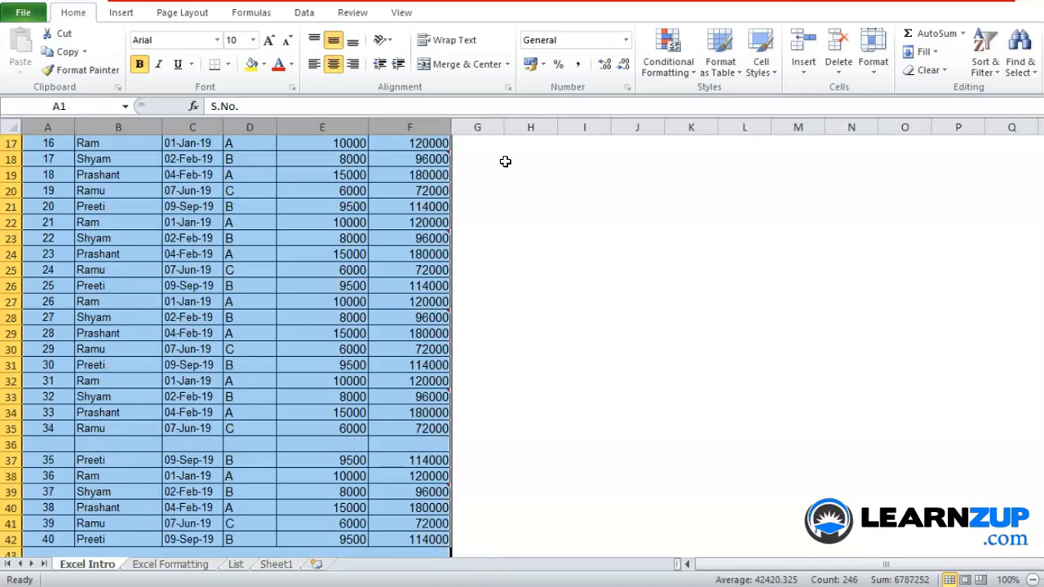
{"action": "key", "text": "alt+d"}
{"action": "key", "text": "f"}
{"action": "key", "text": "f"}
Step: Select columns A to F from the header row through all employee data and turn on AutoFilter
{"action": "key", "text": "ctrl+Home"}
{"action": "key", "text": "ctrl+shift+Right"}
{"action": "key", "text": "ctrl+shift+Down"}
{"action": "key", "text": "ctrl+shift+Down"}
{"action": "key", "text": "ctrl+shift+Down"}
{"action": "key", "text": "alt+d"}
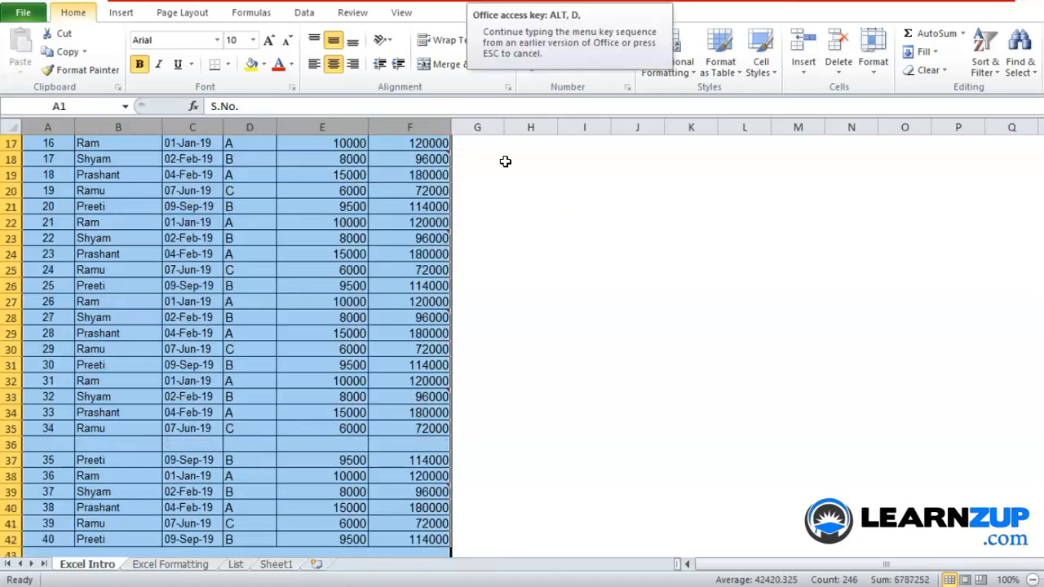
{"action": "key", "text": "f"}
{"action": "key", "text": "f"}
Step: Filter the Grade column by excluding B and C, keeping grade A and blanks
{"action": "key", "text": "Right"}
{"action": "key", "text": "Right"}
{"action": "key", "text": "Right"}
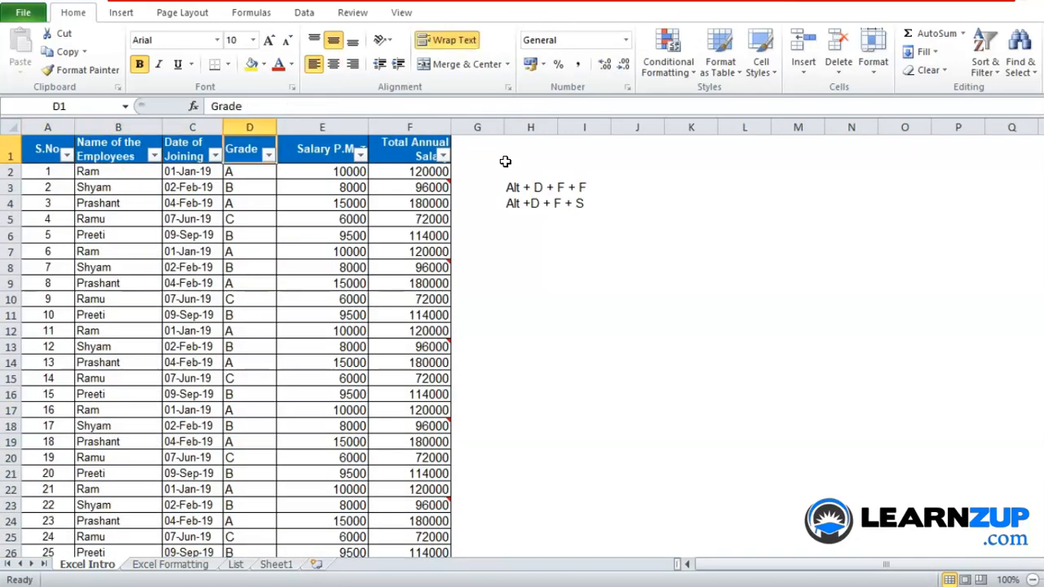
{"action": "key", "text": "alt+Down"}
{"action": "key", "text": "Down"}
{"action": "key", "text": "Down"}
{"action": "key", "text": "Down"}
{"action": "key", "text": "Down"}
{"action": "key", "text": "Down"}
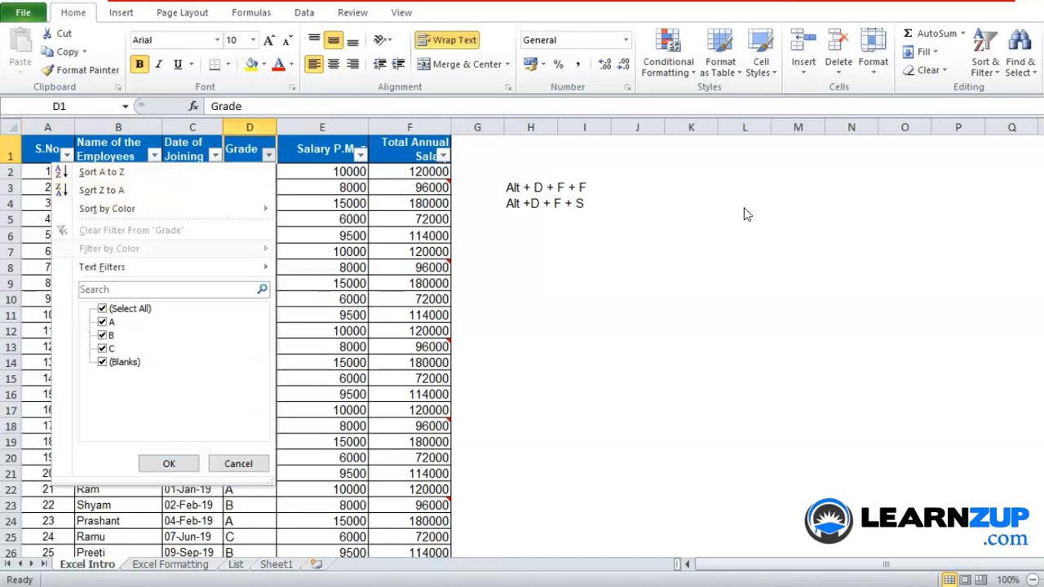
{"action": "key", "text": "Down"}
{"action": "key", "text": "space"}
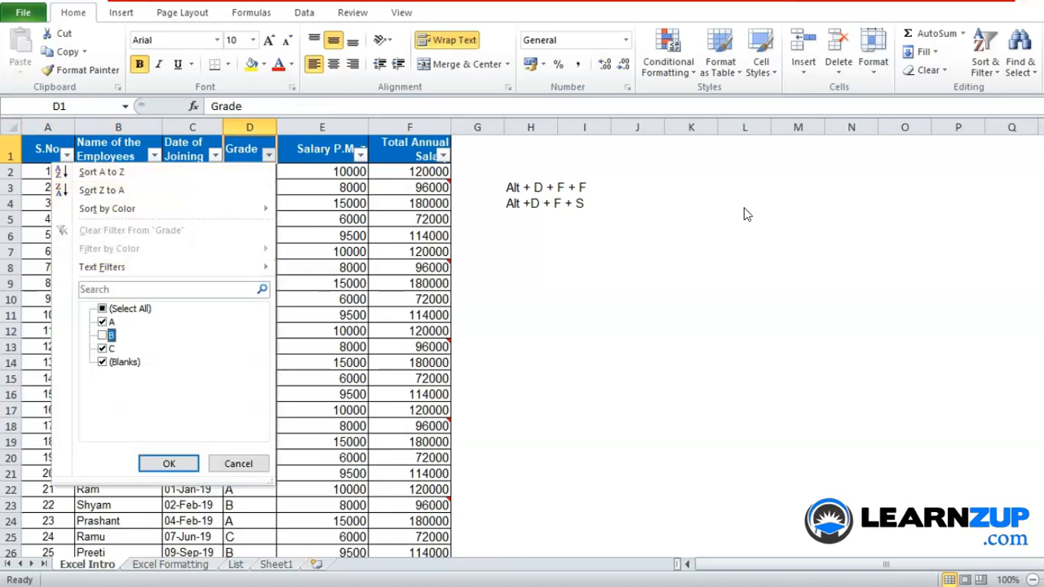
{"action": "key", "text": "Down"}
{"action": "key", "text": "space"}
{"action": "key", "text": "Return"}
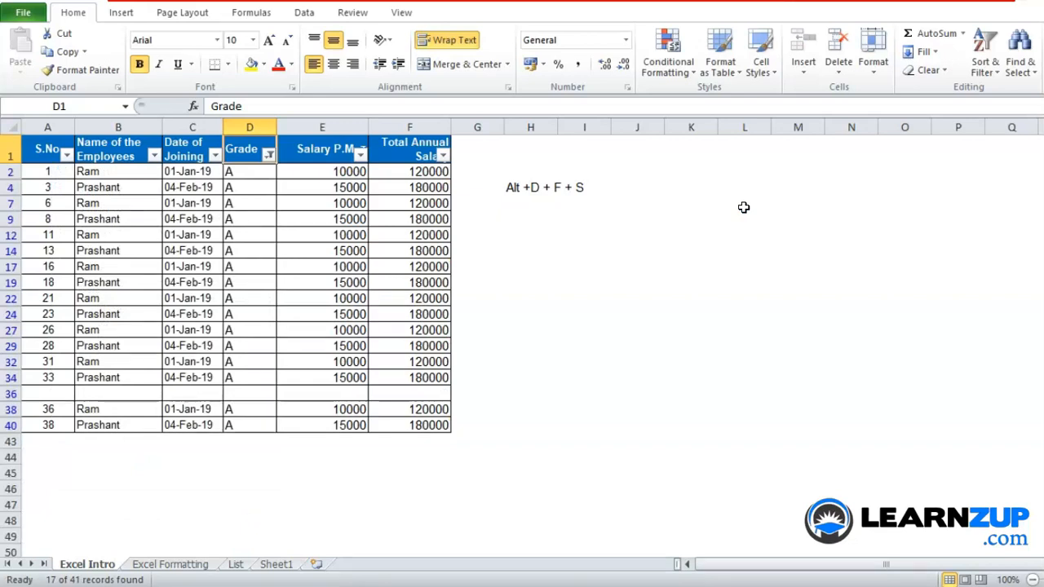
Step: Select the filtered employee table across columns A to F and clear its filter to show all records
{"action": "key", "text": "Left"}
{"action": "key", "text": "Left"}
{"action": "key", "text": "Left"}
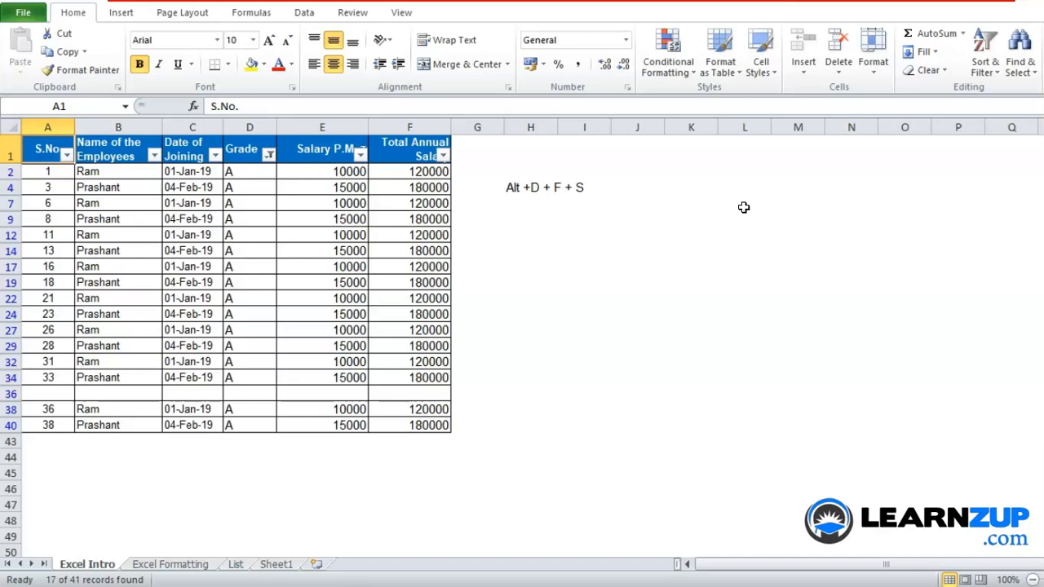
{"action": "key", "text": "shift+Right"}
{"action": "key", "text": "ctrl+shift+Right"}
{"action": "key", "text": "ctrl+shift+Down"}
{"action": "key", "text": "ctrl+shift+Down"}
{"action": "key", "text": "ctrl+shift+Down"}
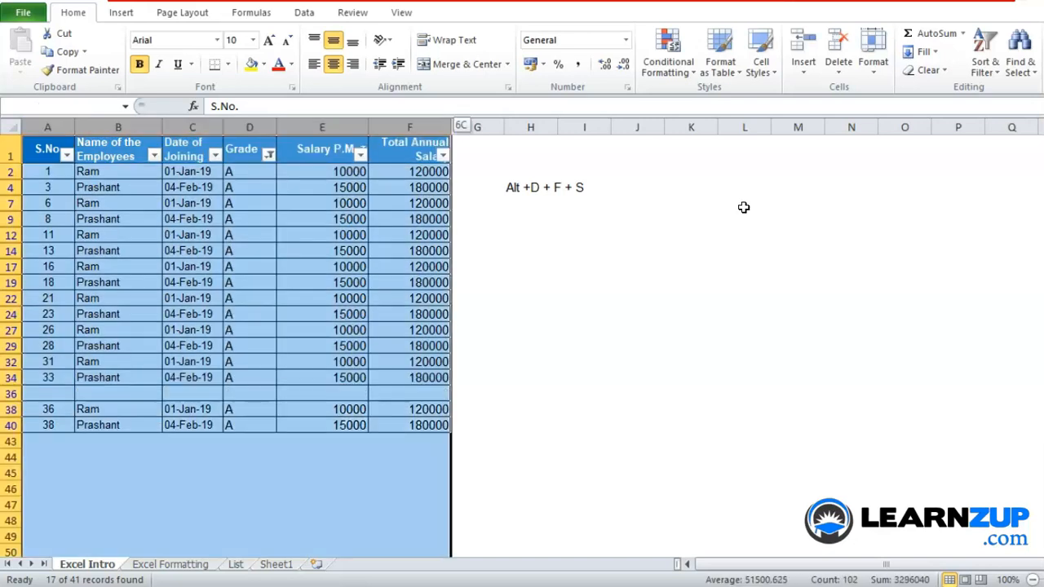
{"action": "key", "text": "alt+d"}
{"action": "key", "text": "f"}
{"action": "key", "text": "s"}
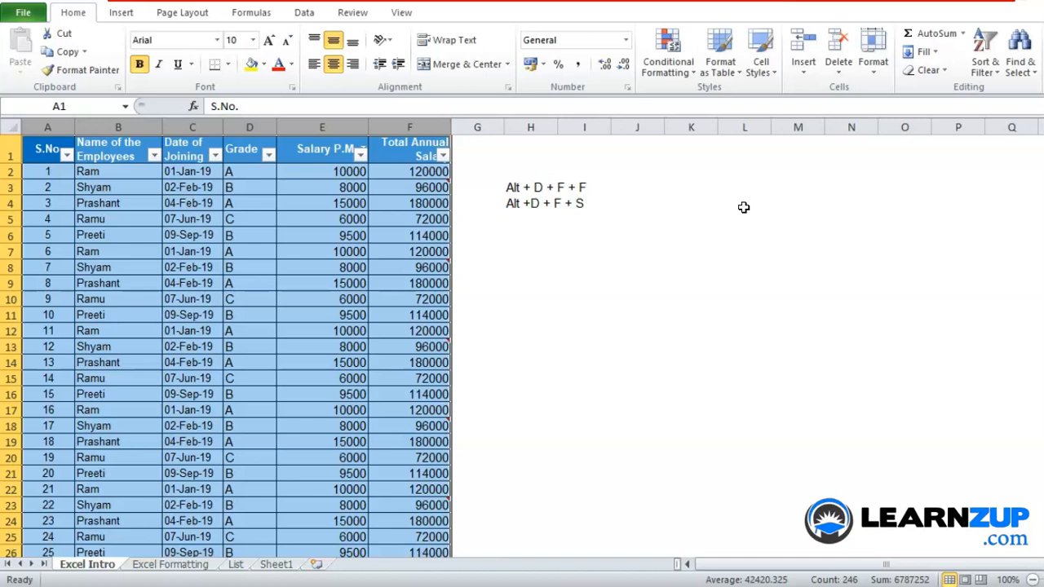
Step: Check the filter options available for the Grade column
{"action": "key", "text": "ctrl+Home"}
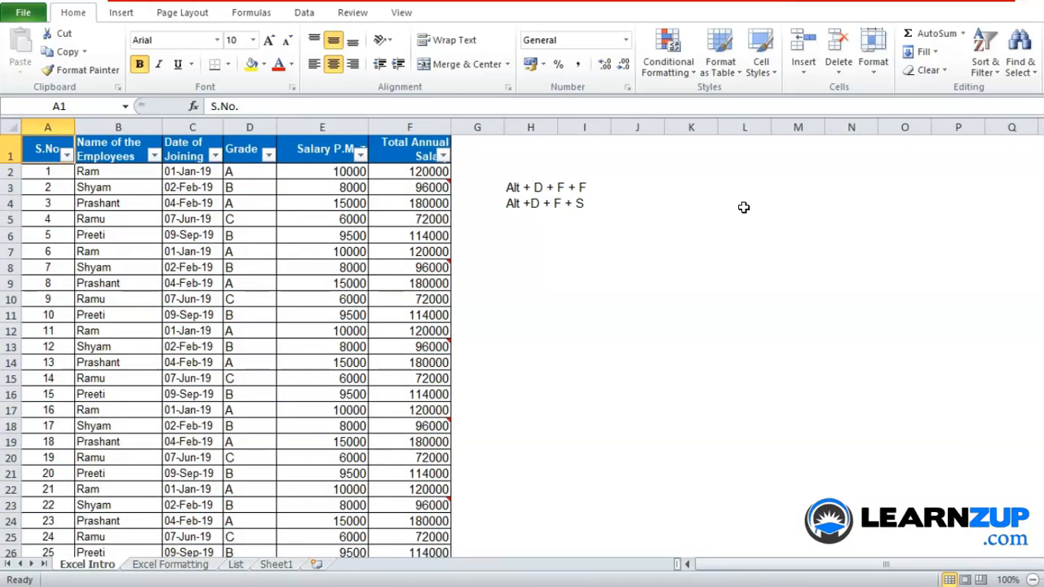
{"action": "left_click", "coordinate": [268, 155]}
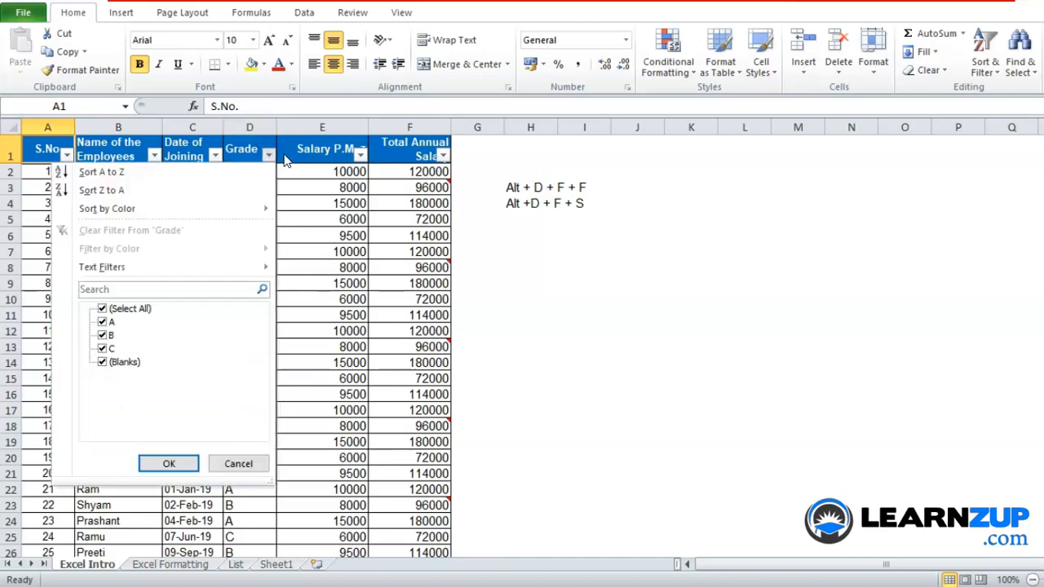
{"action": "key", "text": "Escape"}
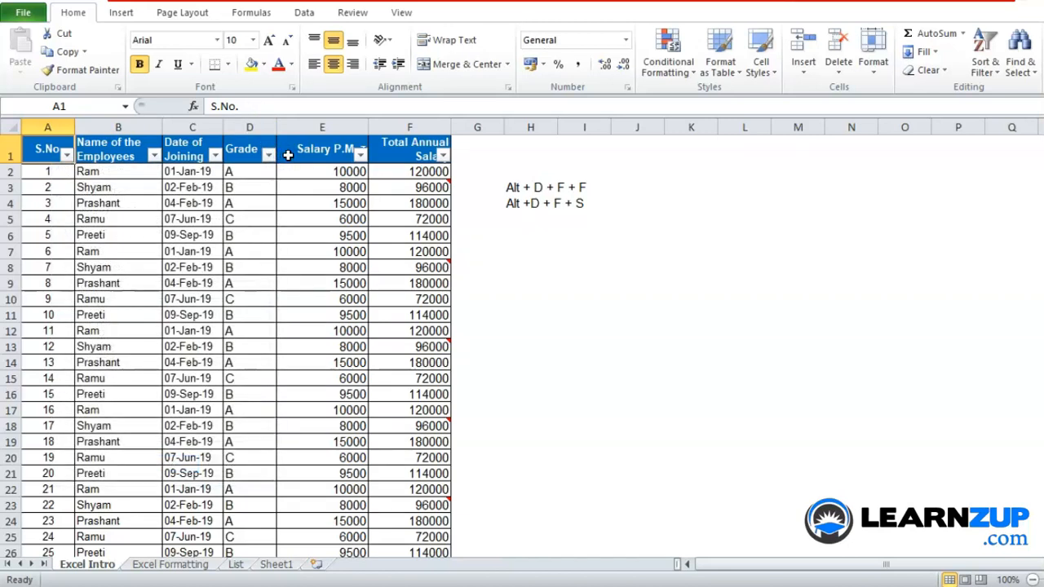
Step: Delete the two shortcut notes by clearing the cell range G2:J6
{"action": "left_click_drag", "start_coordinate": [477, 171], "coordinate": [614, 227]}
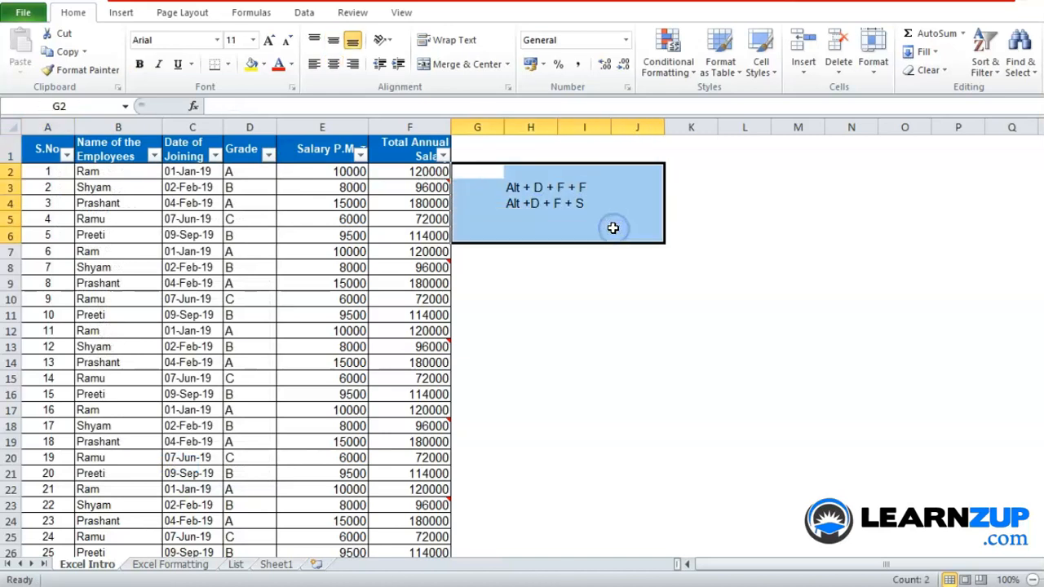
{"action": "key", "text": "Delete"}
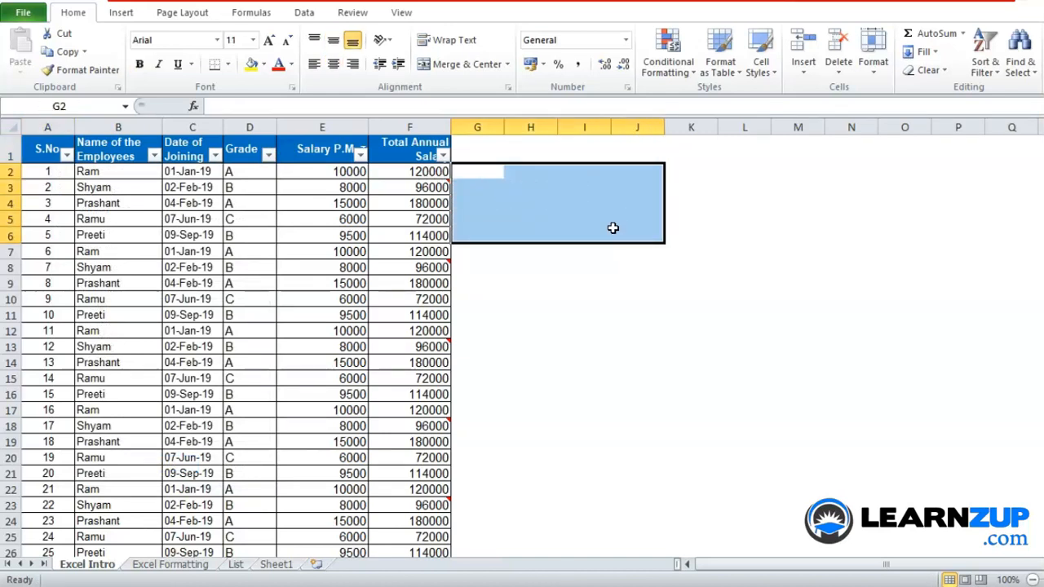
Step: Select the Salary P.M. column from its header down and check the conditional formatting rules available for highlighting cells
{"action": "key", "text": "Left"}
{"action": "key", "text": "Up"}
{"action": "key", "text": "Left"}
{"action": "key", "text": "Down"}
{"action": "key", "text": "Up"}
{"action": "key", "text": "ctrl+shift+Down"}
{"action": "key", "text": "ctrl+shift+Down"}
{"action": "key", "text": "ctrl+shift+Down"}
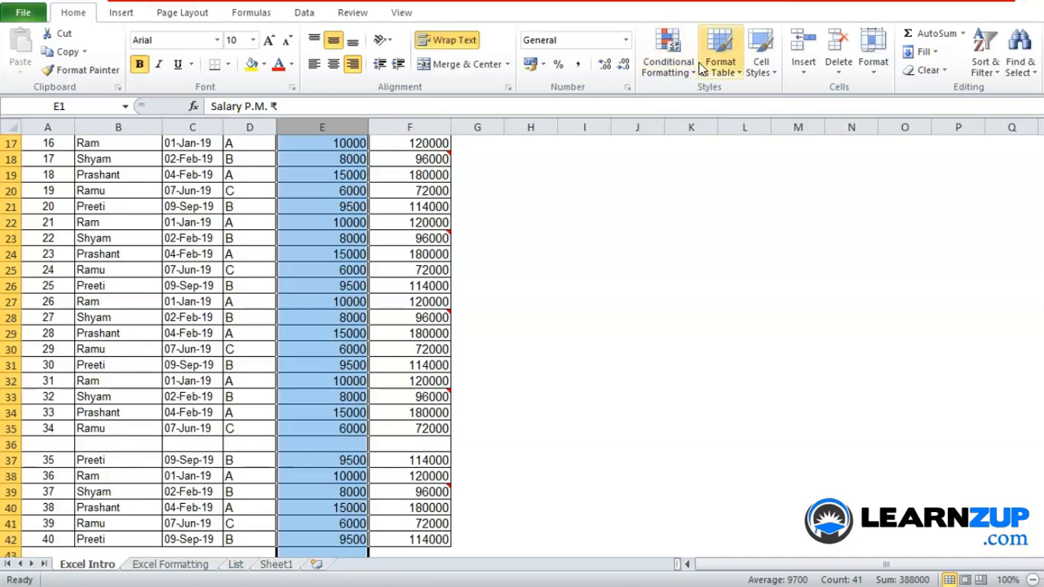
{"action": "left_click", "coordinate": [675, 68]}
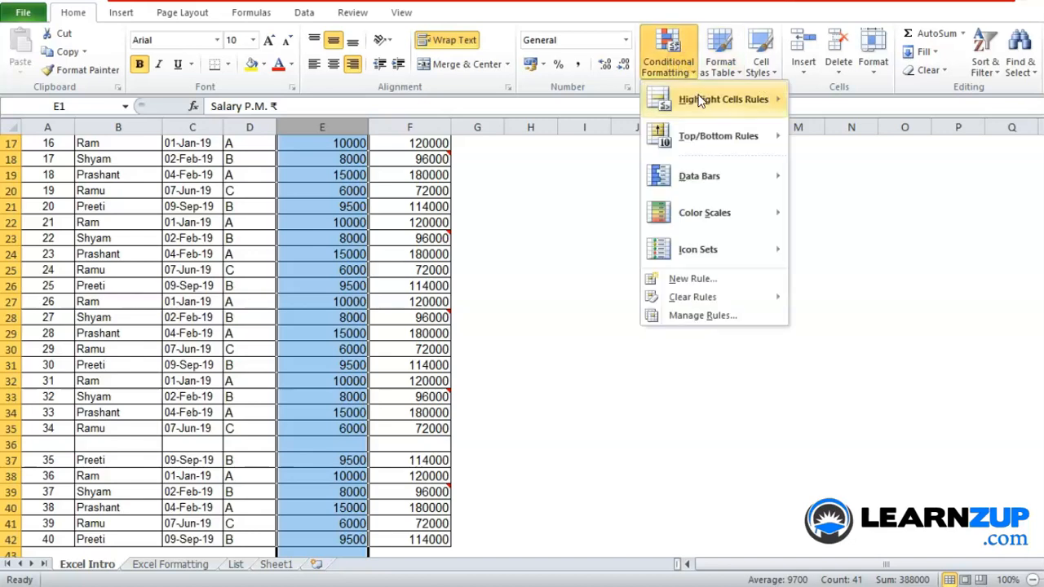
{"action": "mouse_move", "coordinate": [700, 103]}
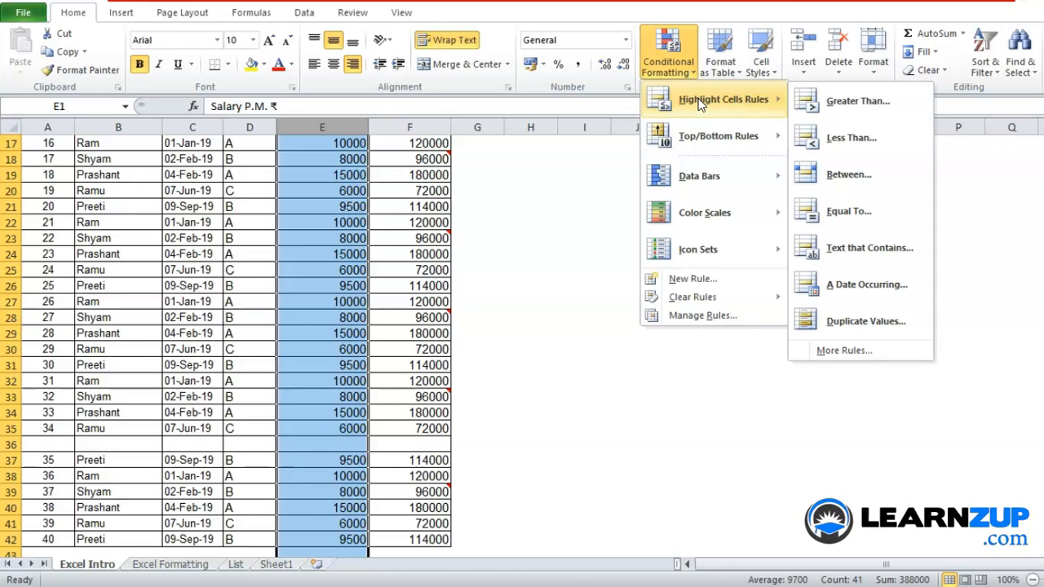
{"action": "left_click", "coordinate": [345, 298]}
Step: Examine the number filter options available for the Salary P.M. column
{"action": "key", "text": "ctrl+Up"}
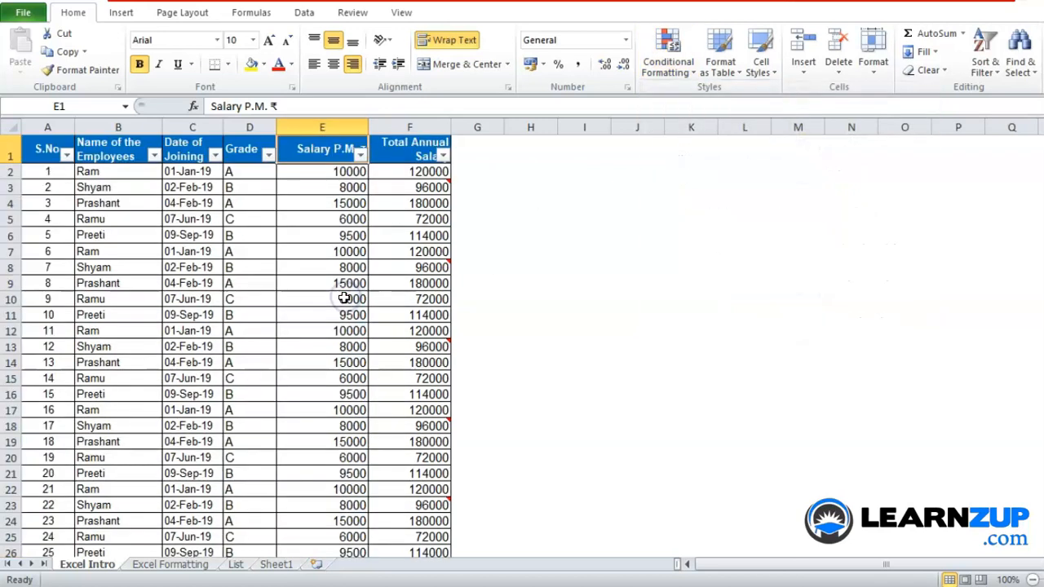
{"action": "key", "text": "alt+Down"}
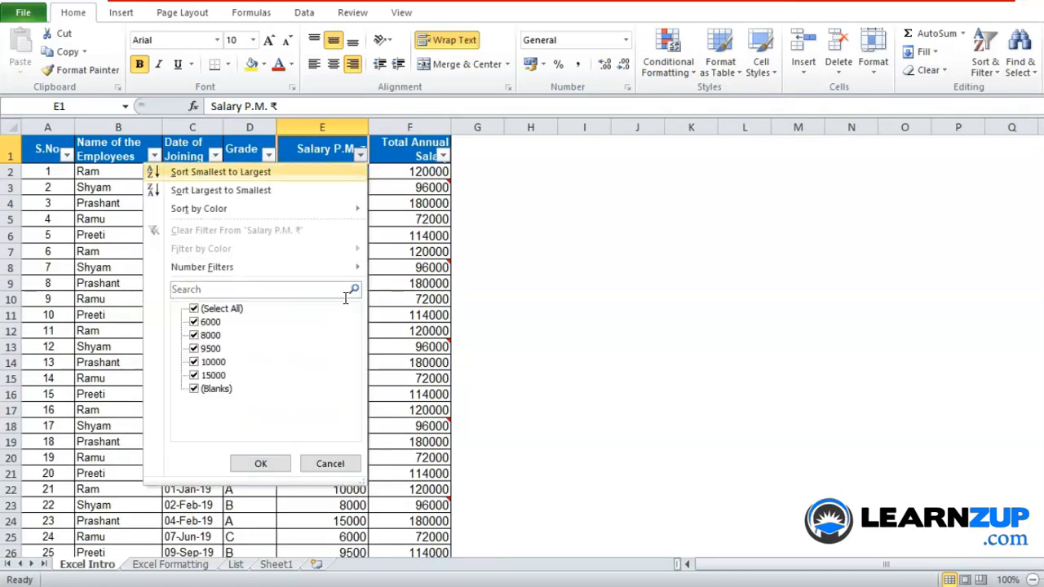
{"action": "key", "text": "Down"}
{"action": "key", "text": "Down"}
{"action": "key", "text": "Down"}
{"action": "key", "text": "Down"}
{"action": "key", "text": "Down"}
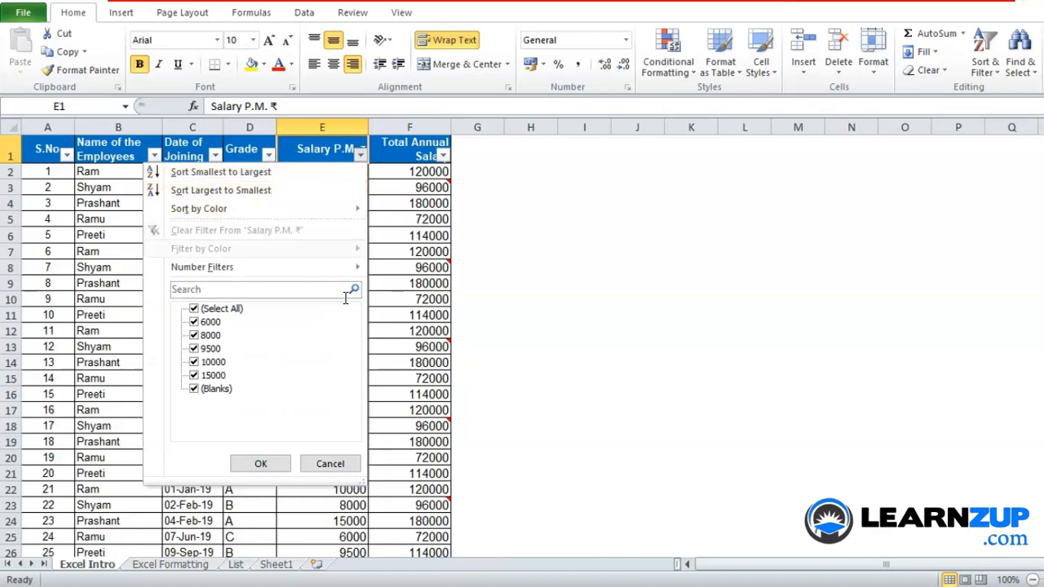
{"action": "key", "text": "Up"}
{"action": "key", "text": "Right"}
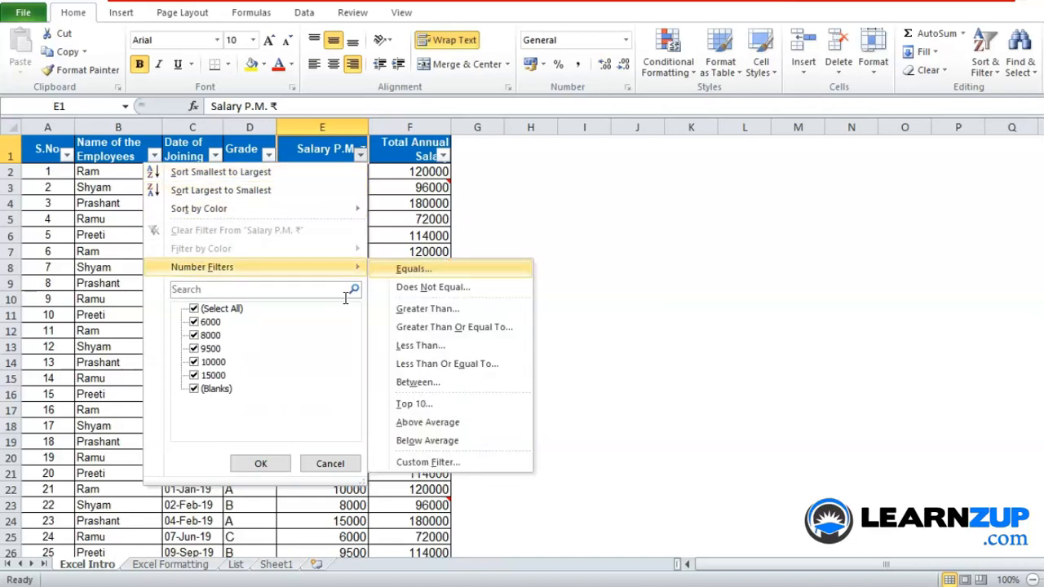
{"action": "key", "text": "Down"}
{"action": "key", "text": "Down"}
{"action": "key", "text": "Up"}
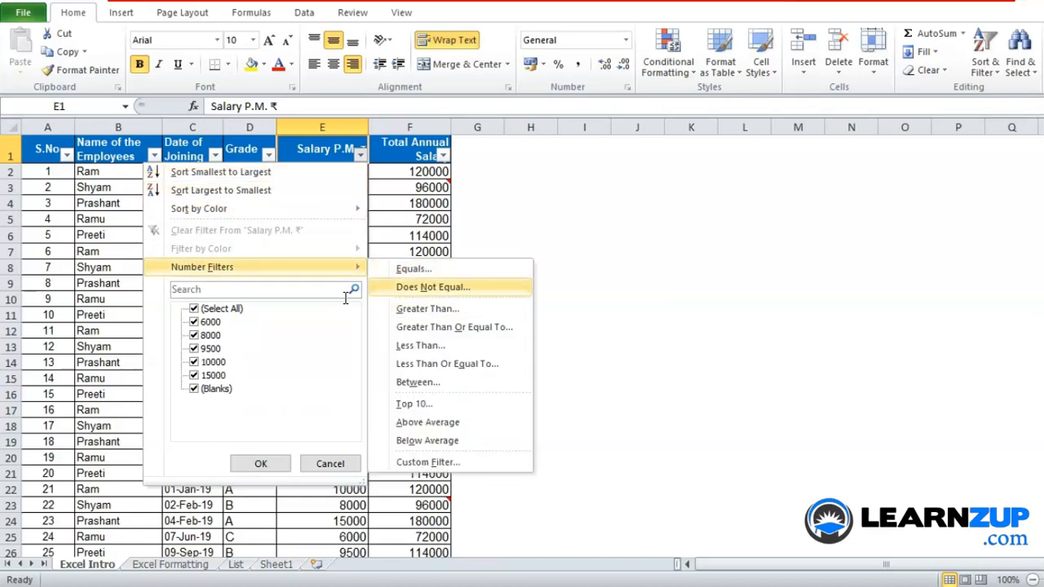
{"action": "key", "text": "Left"}
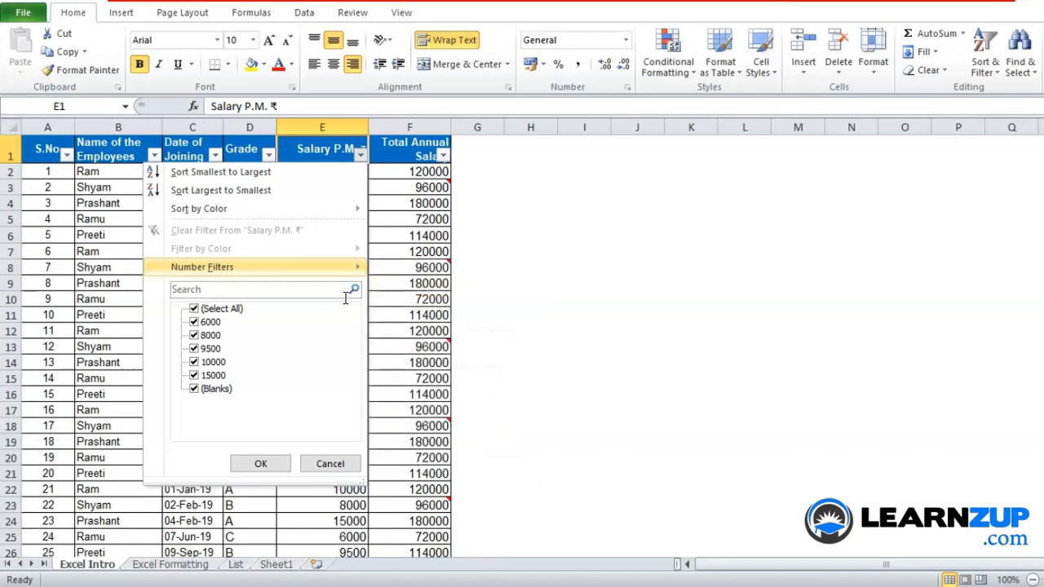
{"action": "key", "text": "Escape"}
Step: Check the text filter options available for the Name of the Employees column
{"action": "key", "text": "Left"}
{"action": "key", "text": "Left"}
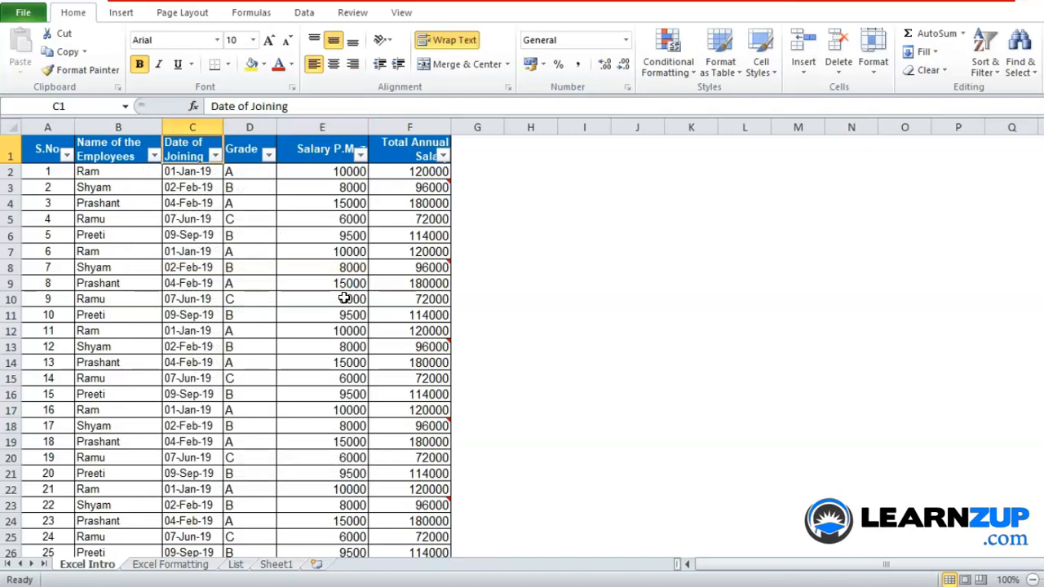
{"action": "key", "text": "Left"}
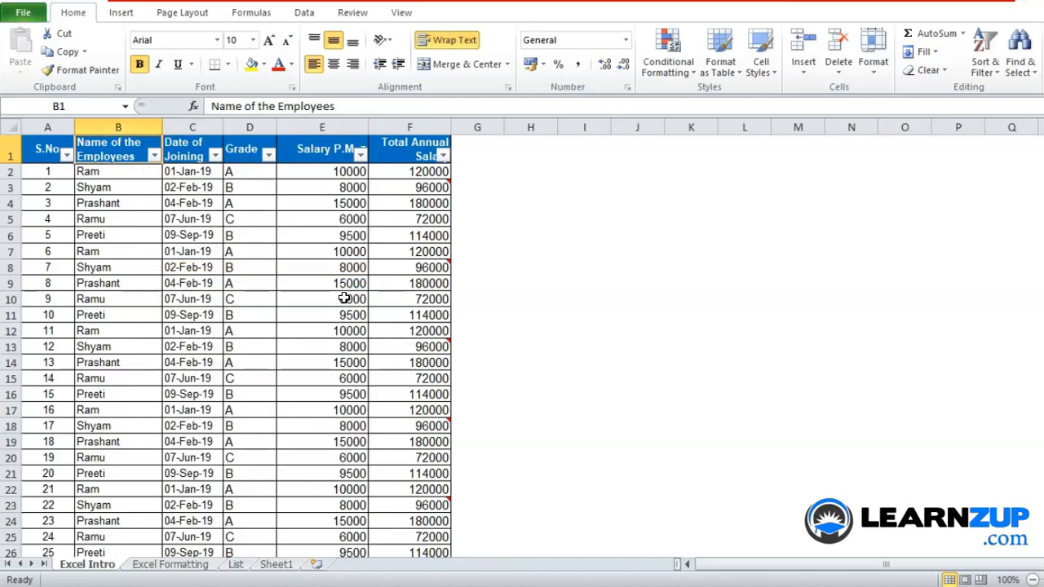
{"action": "key", "text": "alt+Down"}
{"action": "key", "text": "Escape"}
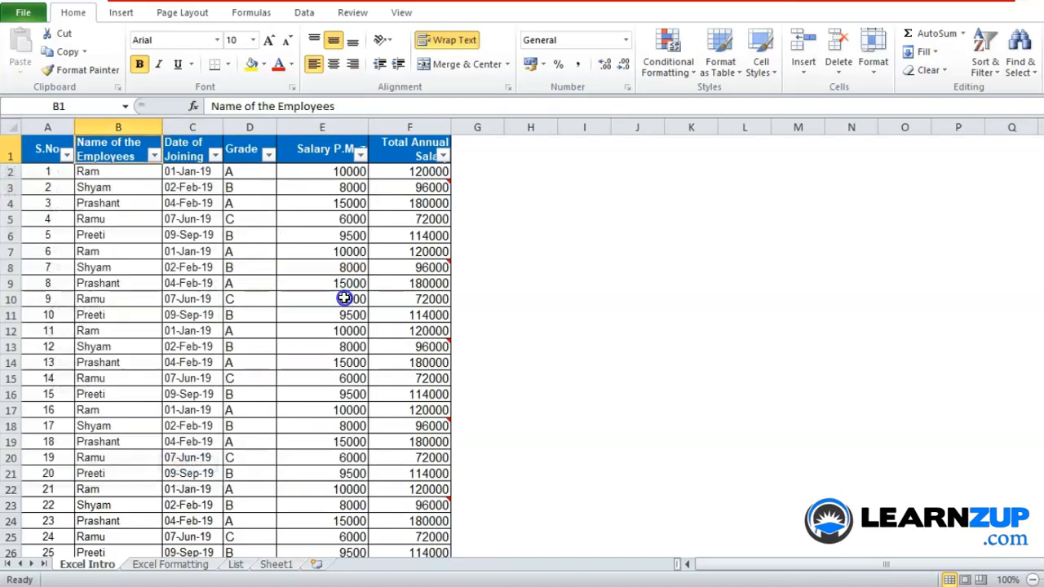
{"action": "left_click", "coordinate": [345, 298]}
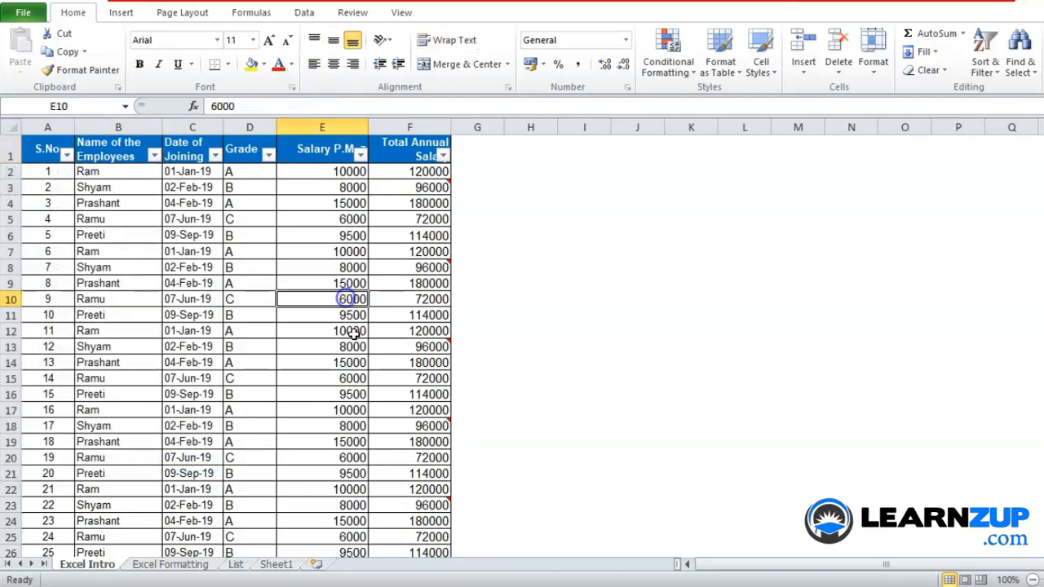
{"action": "left_click", "coordinate": [154, 155]}
{"action": "mouse_move", "coordinate": [160, 268]}
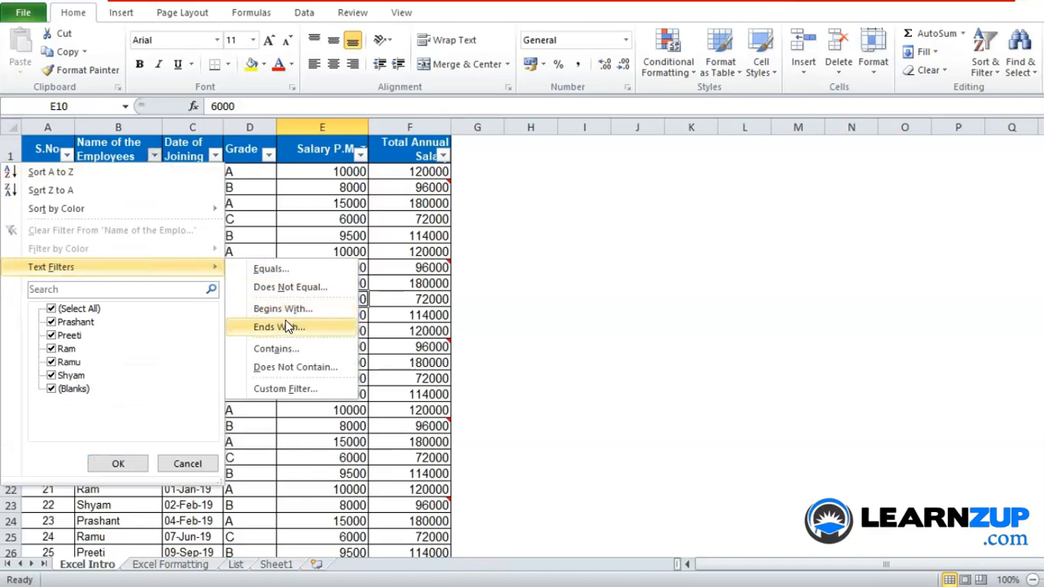
{"action": "left_click", "coordinate": [571, 226]}
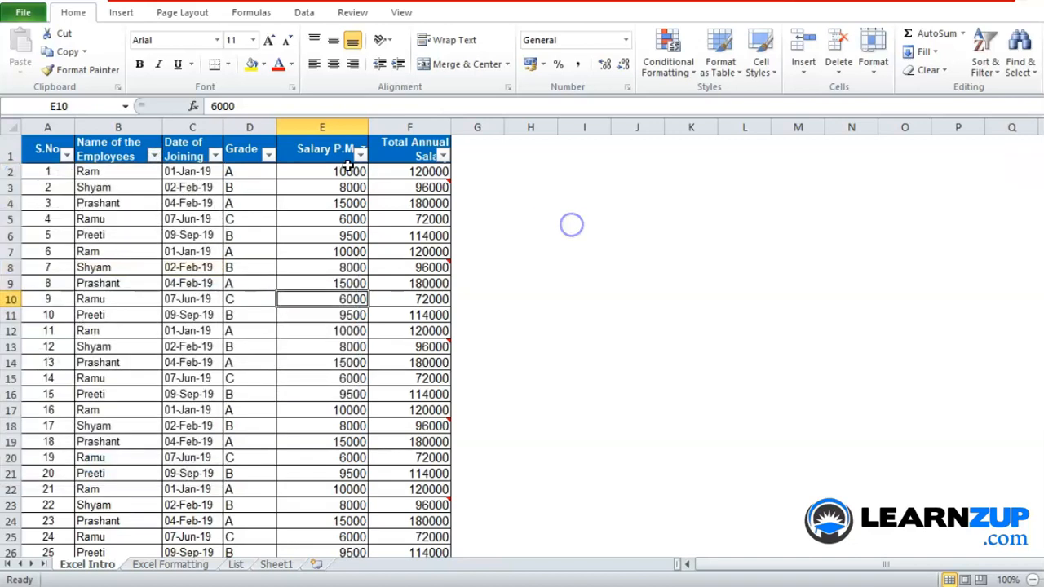
Step: Try highlighting values greater than 9000 in the Salary P.M. column, header included, with Light Red Fill with Dark Red Text, and undo it
{"action": "left_click_drag", "start_coordinate": [351, 172], "coordinate": [344, 163]}
{"action": "key", "text": "Down"}
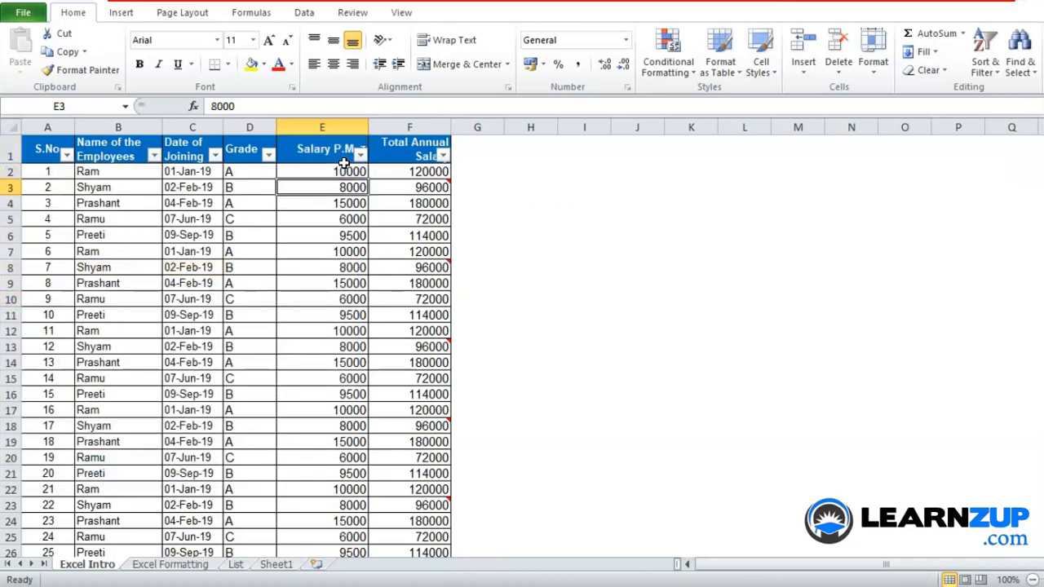
{"action": "key", "text": "ctrl+Up"}
{"action": "key", "text": "ctrl+shift+Down"}
{"action": "key", "text": "ctrl+shift+Down"}
{"action": "key", "text": "ctrl+shift+Down"}
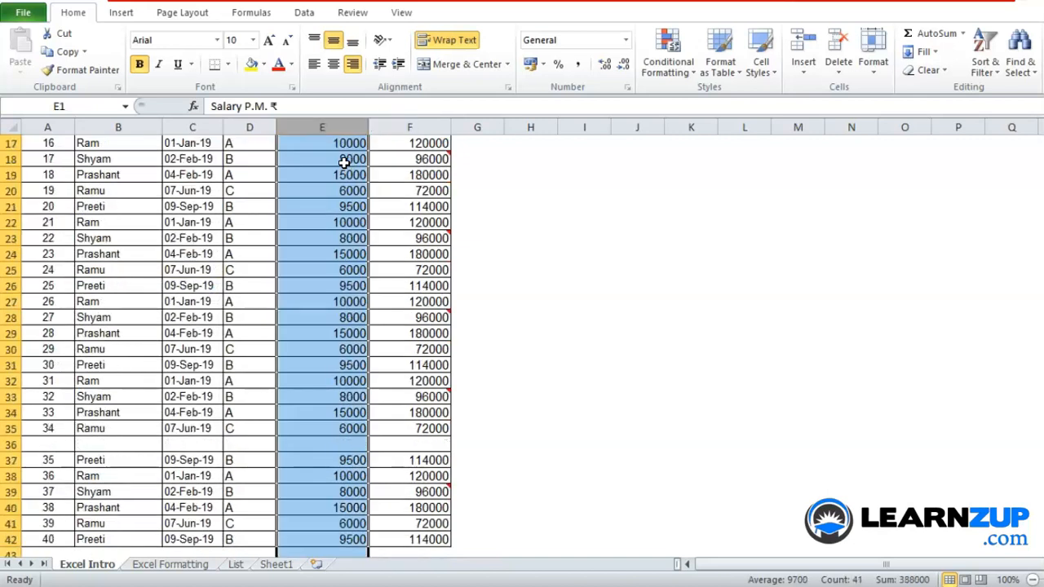
{"action": "left_click", "coordinate": [681, 60]}
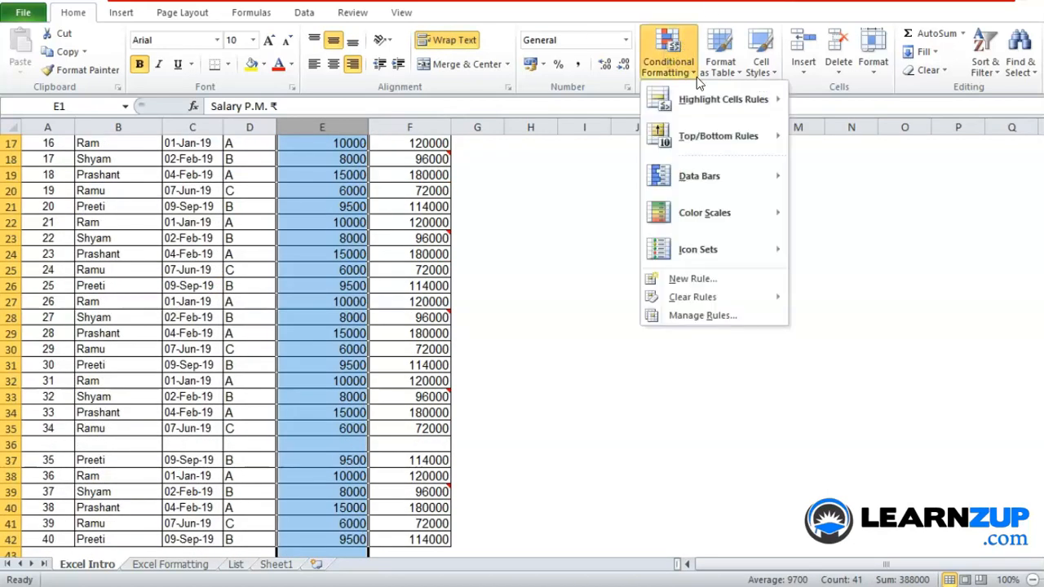
{"action": "mouse_move", "coordinate": [711, 100]}
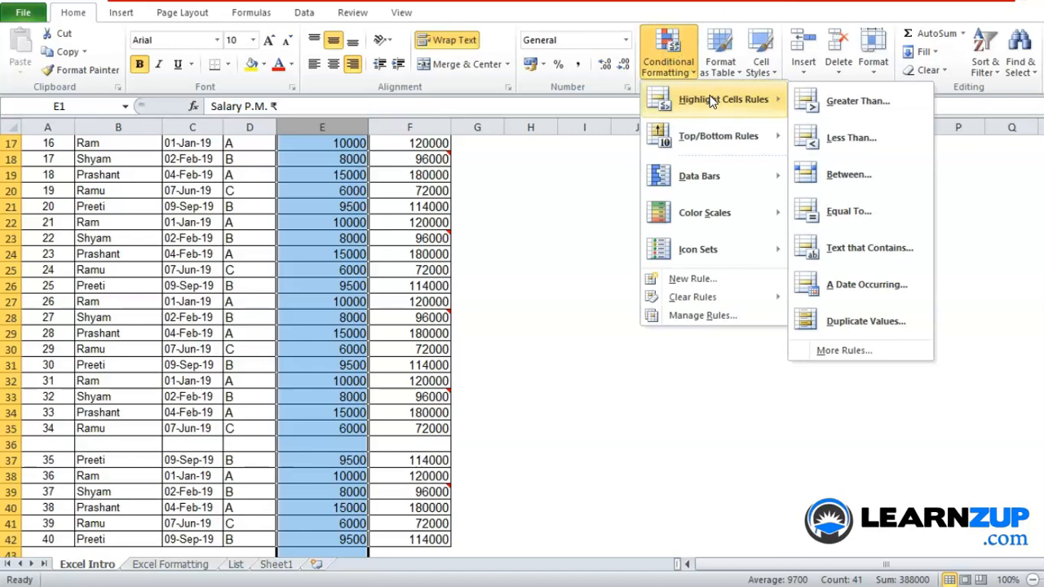
{"action": "left_click", "coordinate": [826, 101]}
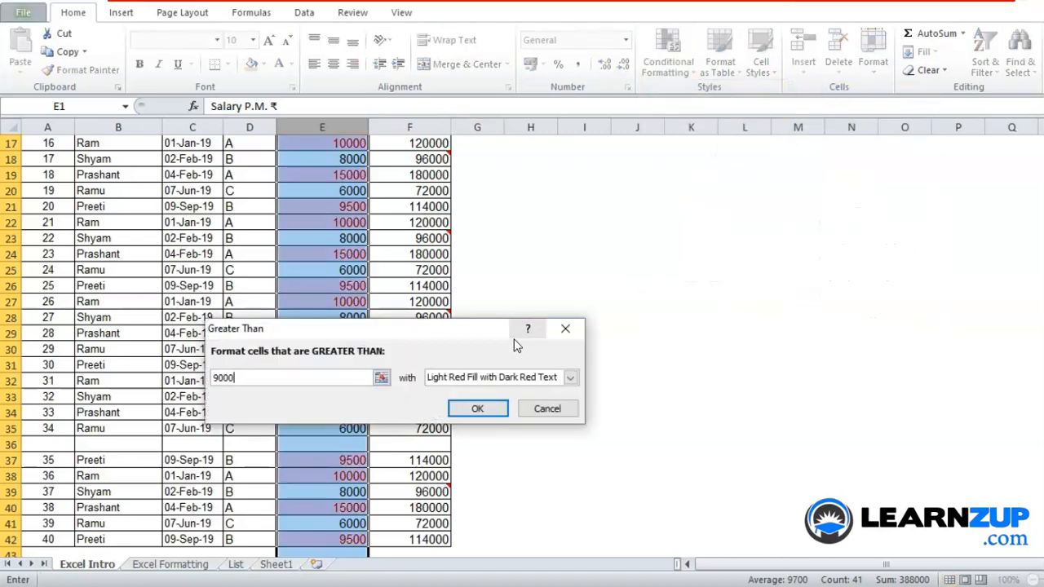
{"action": "left_click", "coordinate": [569, 377]}
{"action": "left_click", "coordinate": [569, 377]}
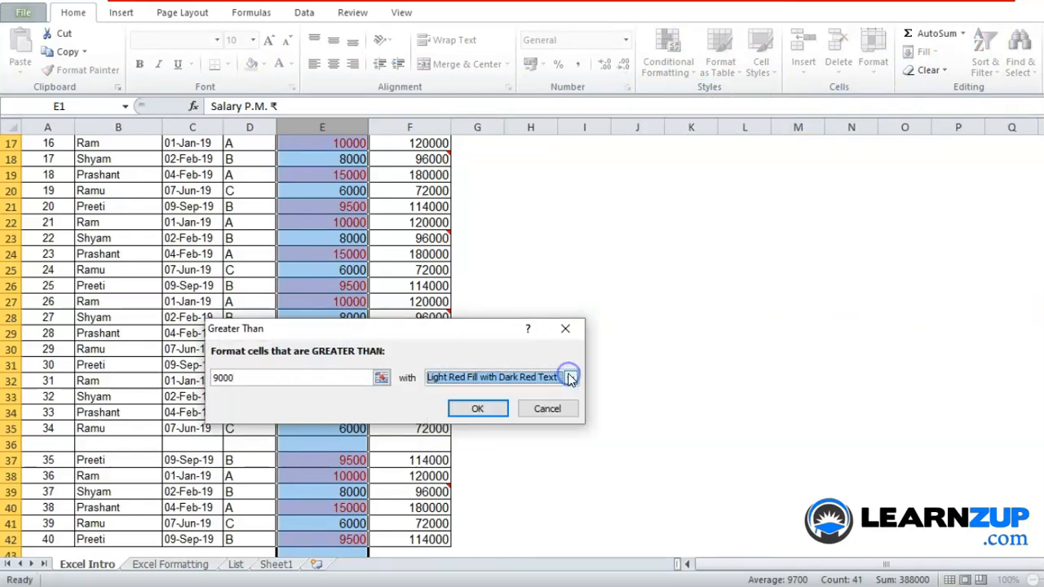
{"action": "left_click", "coordinate": [477, 409]}
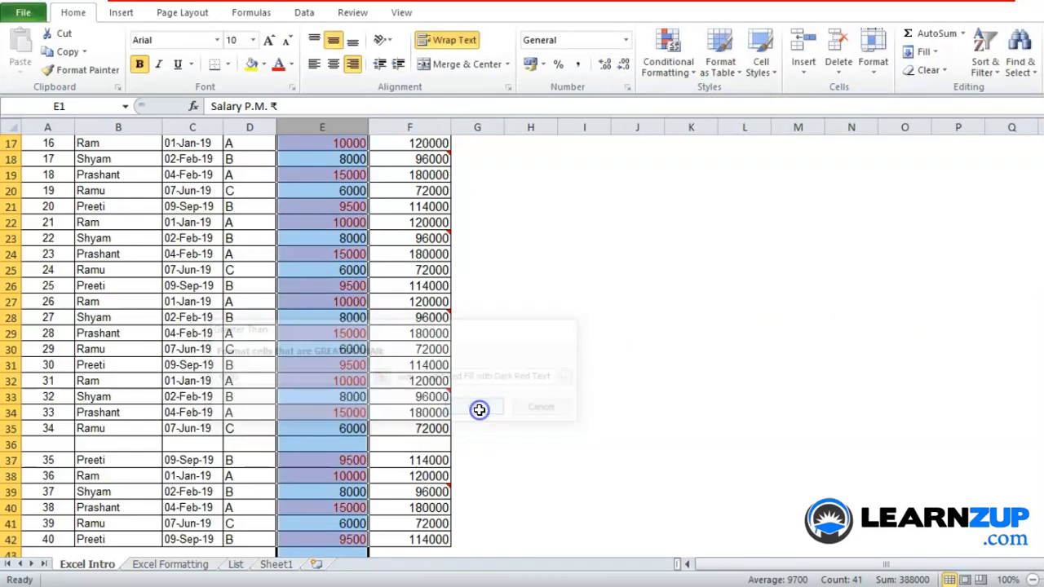
{"action": "scroll", "coordinate": [478, 410], "scroll_direction": "up", "scroll_amount": 5}
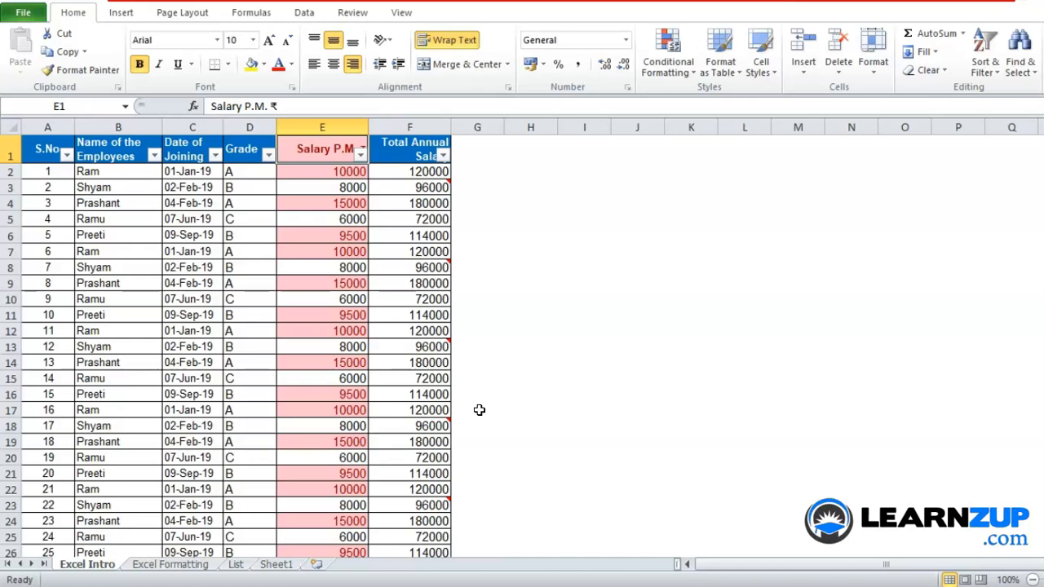
{"action": "key", "text": "ctrl+z"}
Step: Highlight values greater than 9000 in the Salary P.M. column from E2 downward, excluding the header, with light red fill and dark red text
{"action": "key", "text": "Up"}
{"action": "key", "text": "Down"}
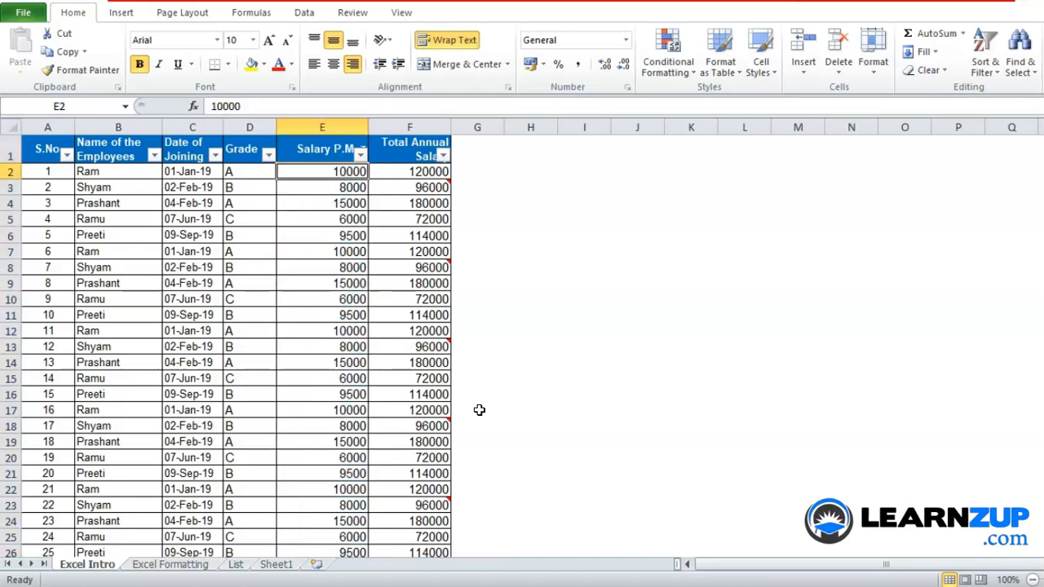
{"action": "key", "text": "ctrl+shift+Down"}
{"action": "key", "text": "ctrl+shift+Down"}
{"action": "key", "text": "ctrl+shift+Down"}
{"action": "key", "text": "ctrl+shift+Down"}
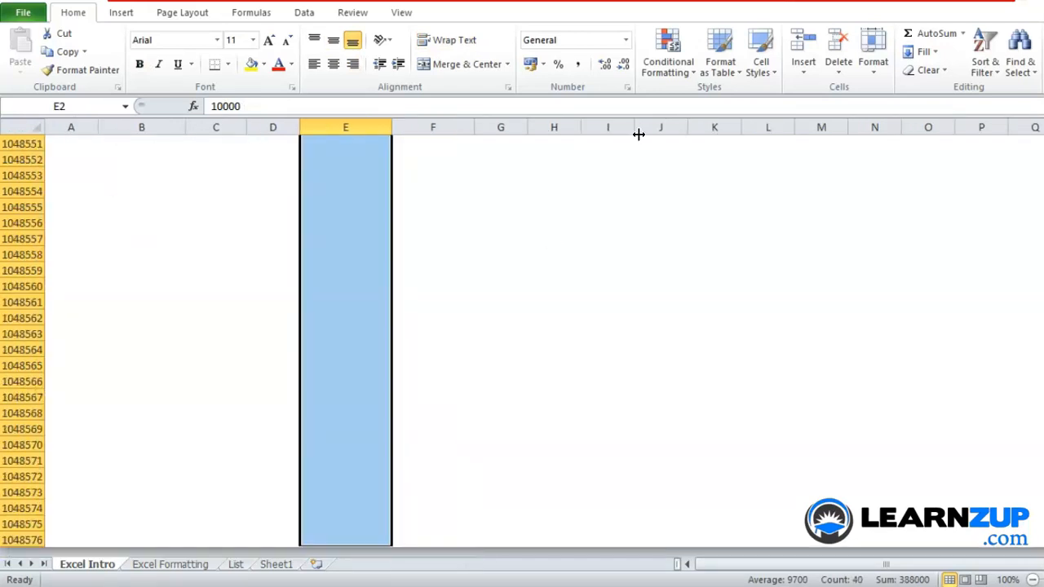
{"action": "left_click", "coordinate": [671, 67]}
{"action": "mouse_move", "coordinate": [723, 100]}
{"action": "left_click", "coordinate": [832, 103]}
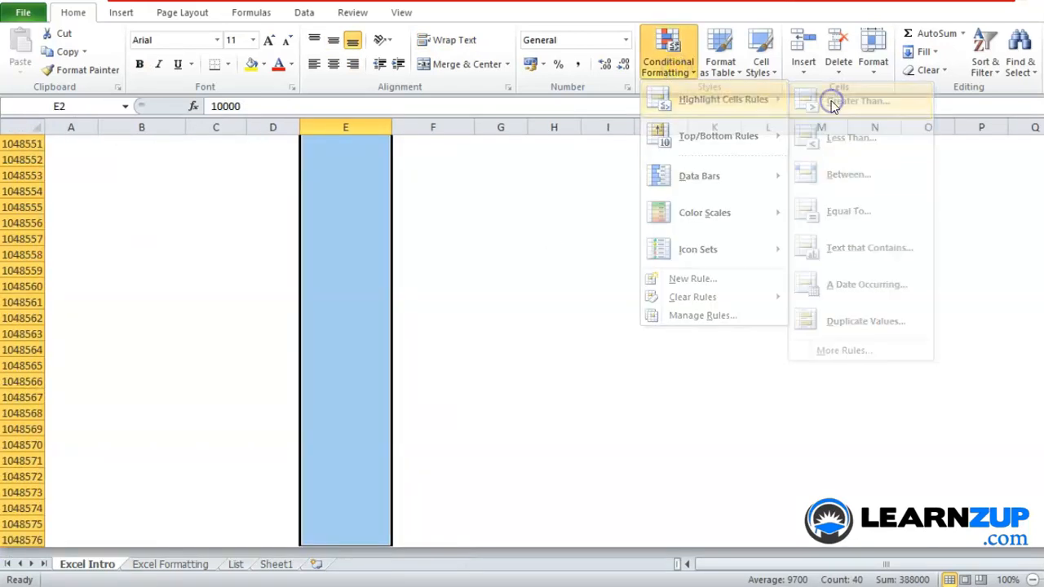
{"action": "type", "text": "9000"}
{"action": "key", "text": "Return"}
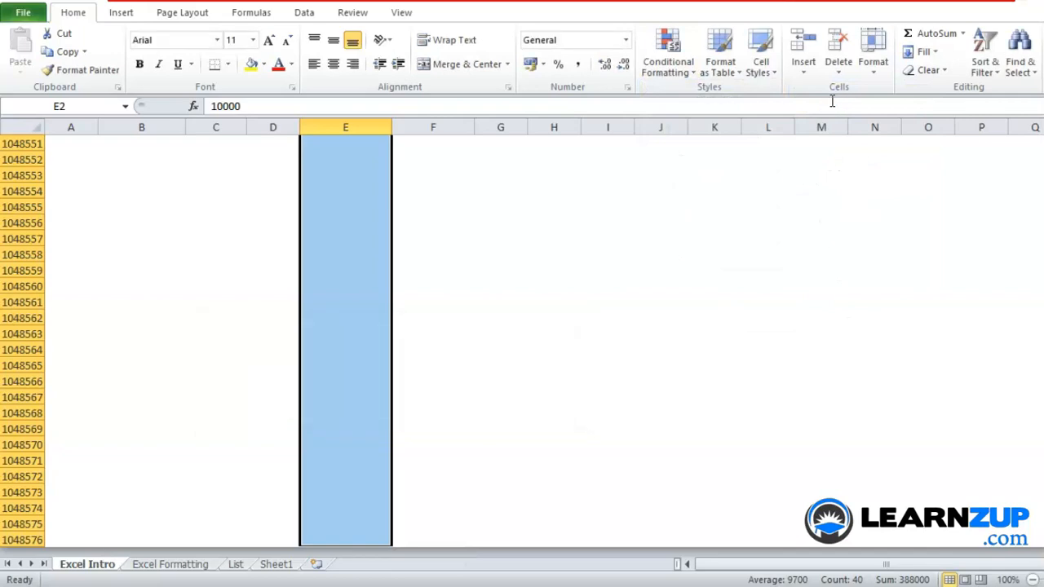
Step: Review the highlighted salaries down the Salary P.M. column and return to its header
{"action": "key", "text": "ctrl+Up"}
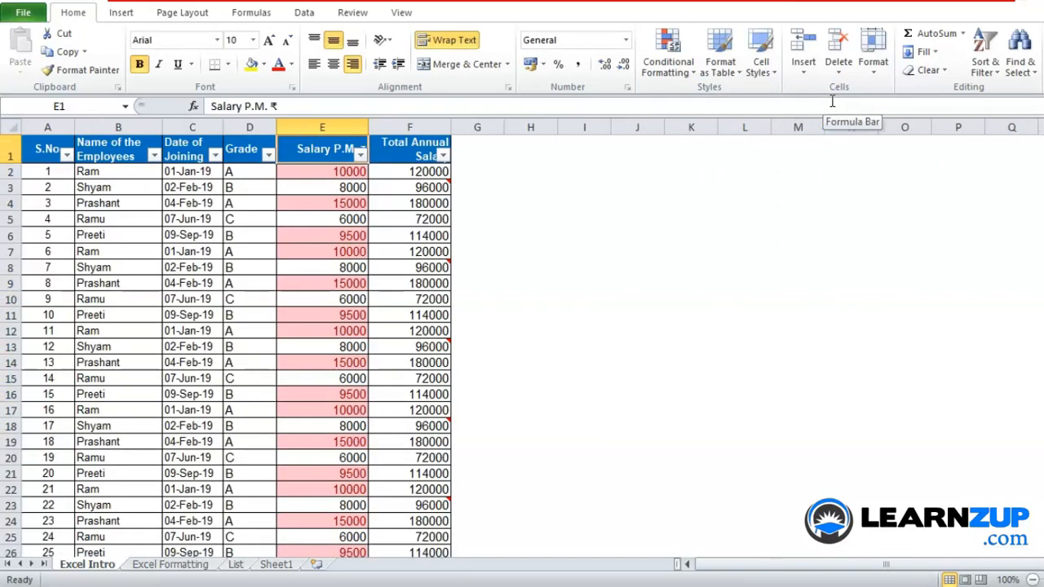
{"action": "key", "text": "Down"}
{"action": "key", "text": "Down"}
{"action": "key", "text": "Down"}
{"action": "key", "text": "Down"}
{"action": "key", "text": "Down"}
{"action": "key", "text": "Down"}
{"action": "key", "text": "Down"}
{"action": "key", "text": "Down"}
{"action": "key", "text": "Down"}
{"action": "key", "text": "Down"}
{"action": "key", "text": "Down"}
{"action": "key", "text": "Down"}
{"action": "key", "text": "Down"}
{"action": "key", "text": "Down"}
{"action": "key", "text": "Down"}
{"action": "key", "text": "Down"}
{"action": "key", "text": "Down"}
{"action": "key", "text": "Down"}
{"action": "key", "text": "Down"}
{"action": "key", "text": "Down"}
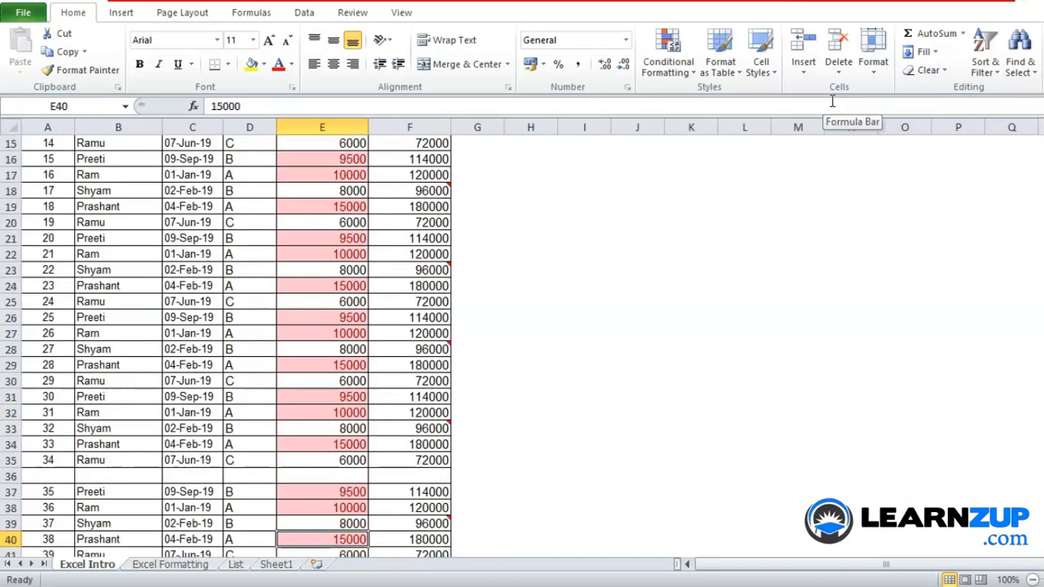
{"action": "key", "text": "ctrl+Up"}
{"action": "key", "text": "ctrl+Up"}
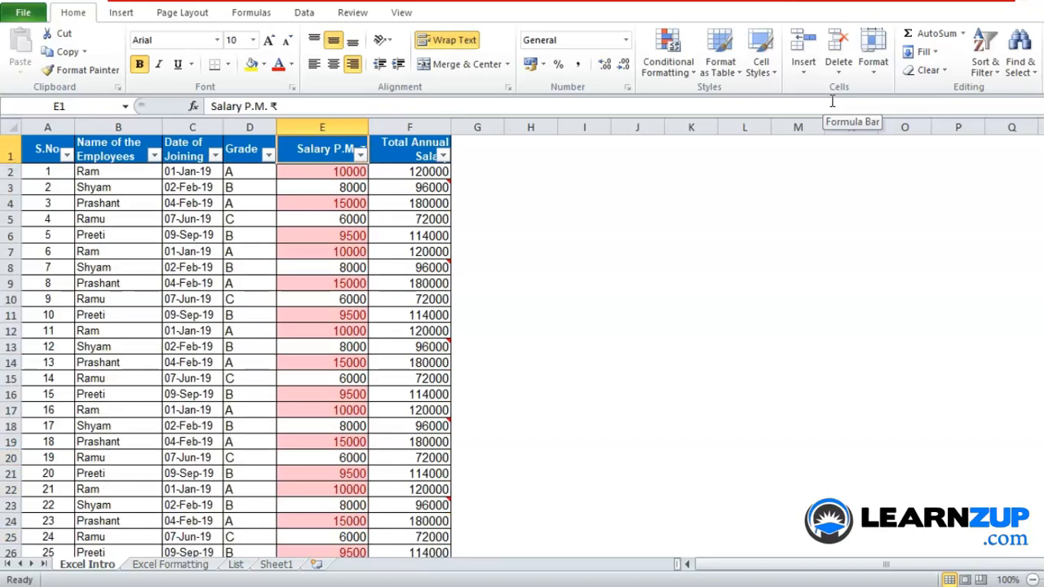
Step: Filter the Salary P.M. column by the light red cell color
{"action": "left_click", "coordinate": [361, 154]}
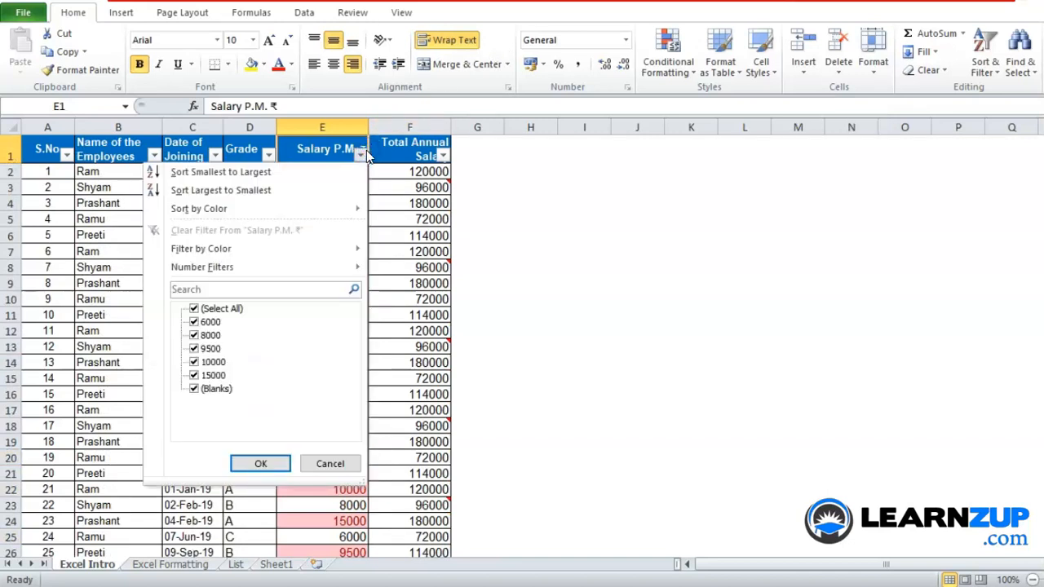
{"action": "mouse_move", "coordinate": [338, 253]}
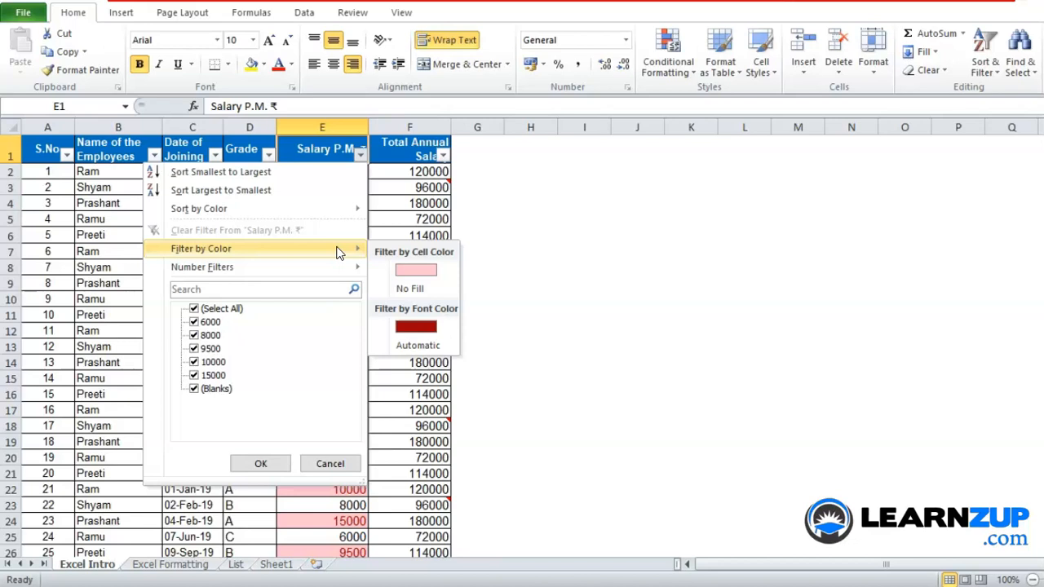
{"action": "left_click", "coordinate": [408, 266]}
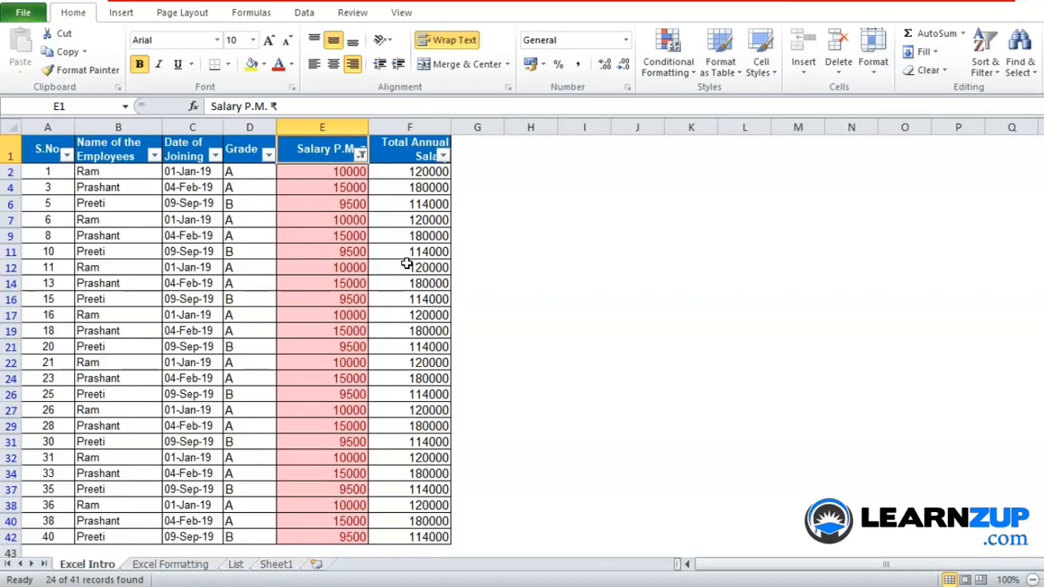
Step: Review the Salary P.M. column's color filter options and undo the color filter
{"action": "left_click", "coordinate": [360, 154]}
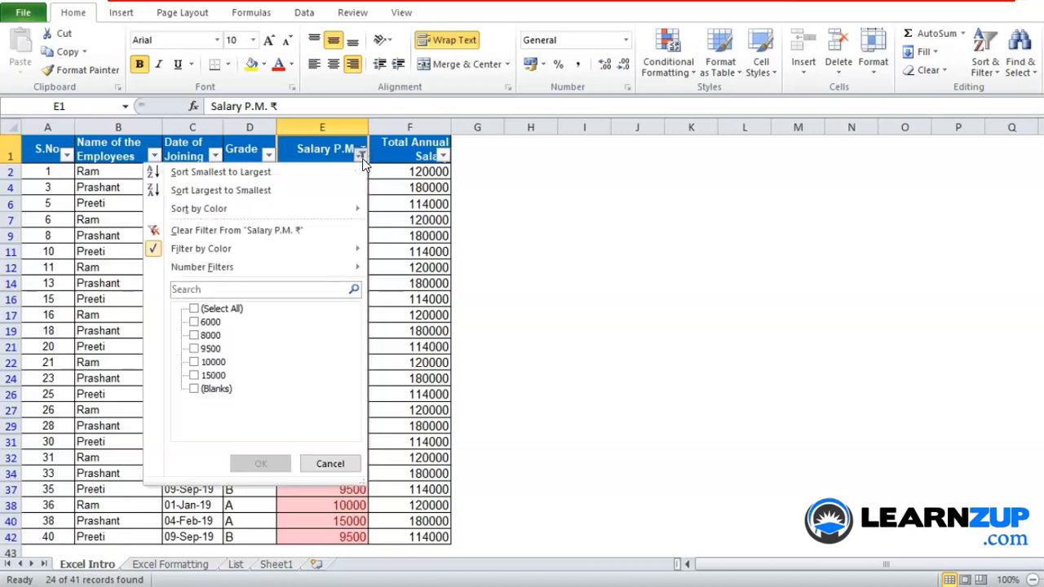
{"action": "mouse_move", "coordinate": [276, 257]}
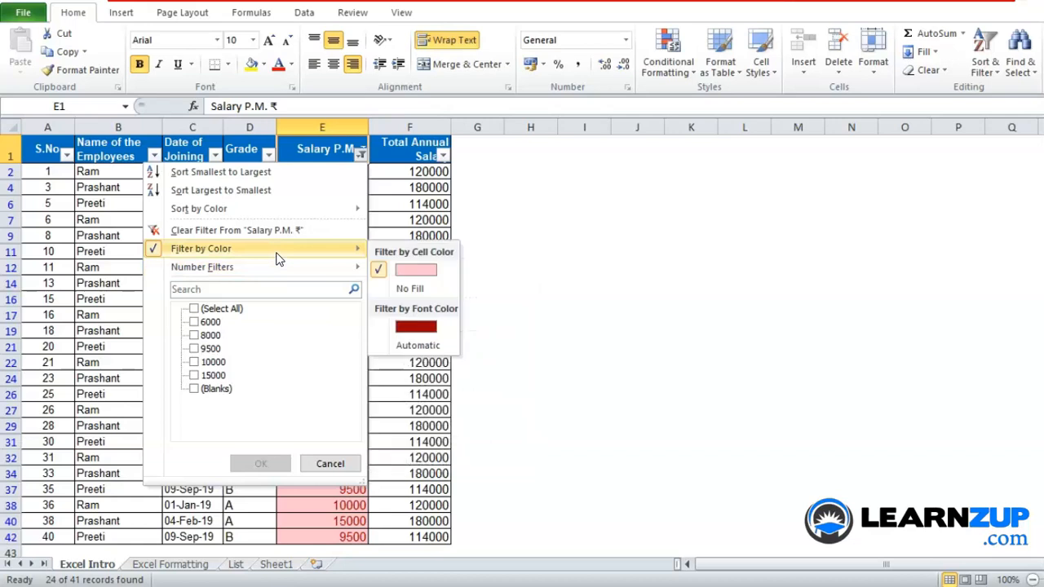
{"action": "left_click", "coordinate": [451, 208]}
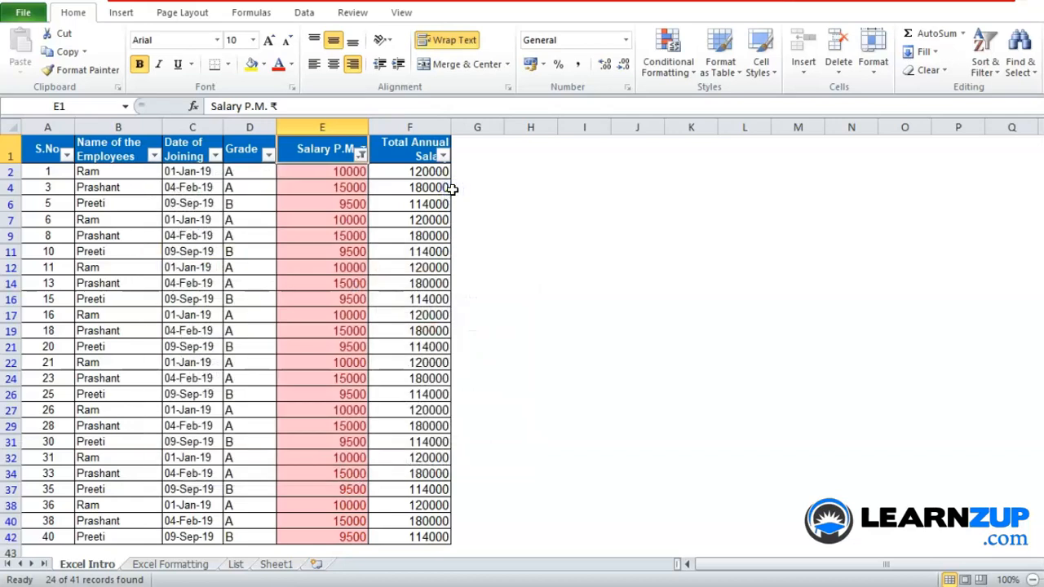
{"action": "key", "text": "ctrl+z"}
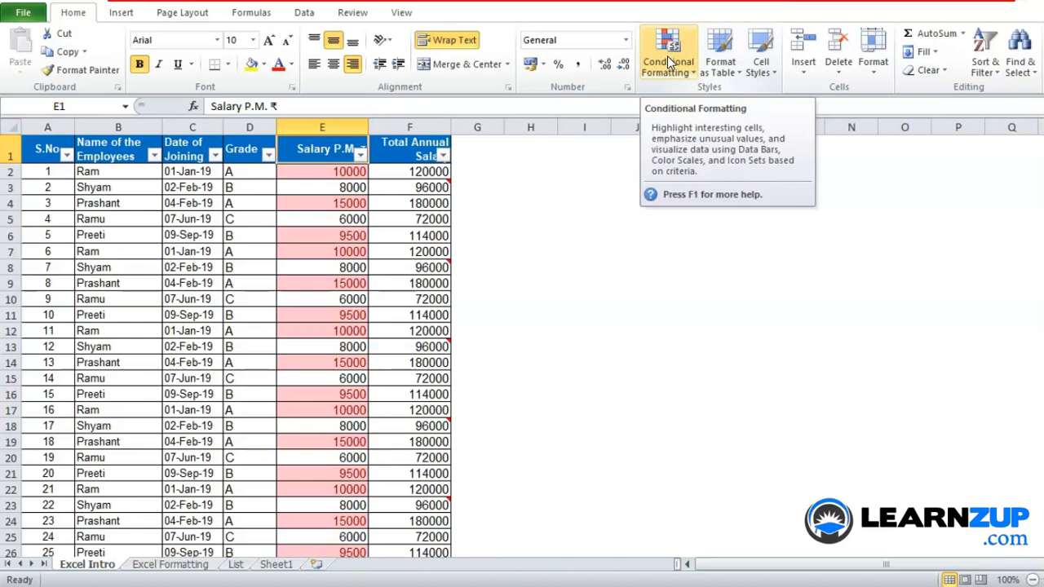
Step: Test the highlighting rule below the table by entering 8000 in E45 and 15000 in E46
{"action": "left_click", "coordinate": [319, 162]}
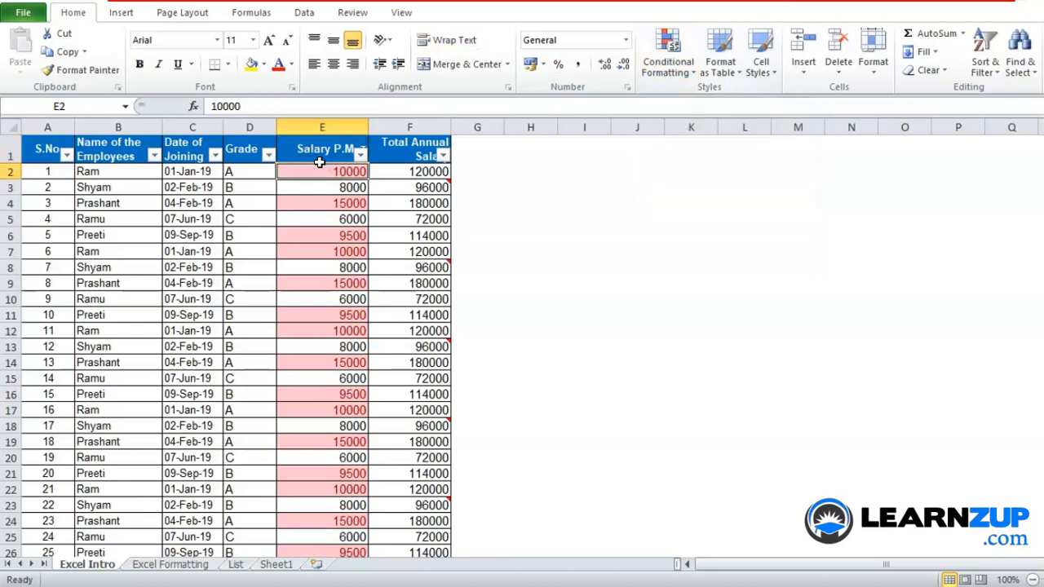
{"action": "key", "text": "ctrl+shift+Down"}
{"action": "key", "text": "ctrl+shift+Down"}
{"action": "key", "text": "ctrl+shift+Up"}
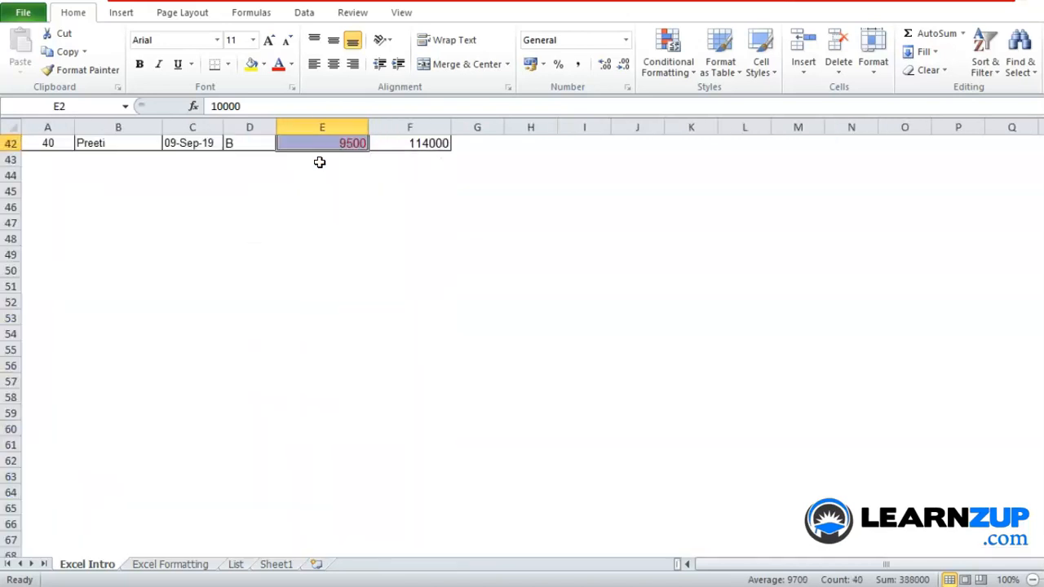
{"action": "key", "text": "Down"}
{"action": "key", "text": "Down"}
{"action": "key", "text": "Down"}
{"action": "key", "text": "Down"}
{"action": "key", "text": "Down"}
{"action": "key", "text": "Down"}
{"action": "key", "text": "Down"}
{"action": "key", "text": "Down"}
{"action": "key", "text": "Down"}
{"action": "key", "text": "Down"}
{"action": "key", "text": "Down"}
{"action": "key", "text": "Down"}
{"action": "key", "text": "Down"}
{"action": "key", "text": "Down"}
{"action": "key", "text": "Down"}
{"action": "key", "text": "Down"}
{"action": "key", "text": "Down"}
{"action": "key", "text": "Down"}
{"action": "key", "text": "Down"}
{"action": "key", "text": "Down"}
{"action": "key", "text": "Down"}
{"action": "key", "text": "Down"}
{"action": "key", "text": "Down"}
{"action": "key", "text": "Down"}
{"action": "key", "text": "Down"}
{"action": "key", "text": "Down"}
{"action": "key", "text": "Down"}
{"action": "key", "text": "Down"}
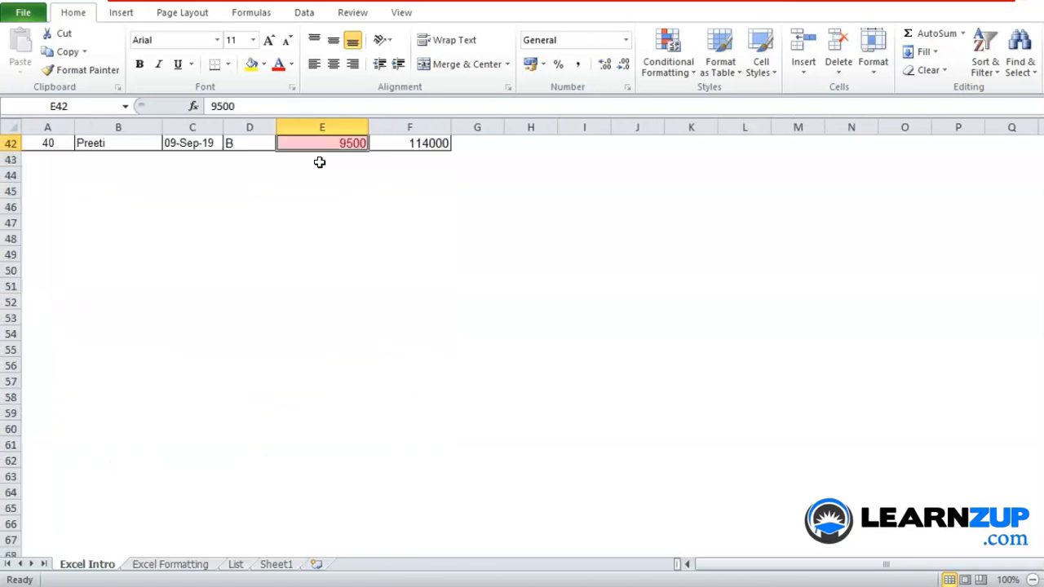
{"action": "type", "text": "8000"}
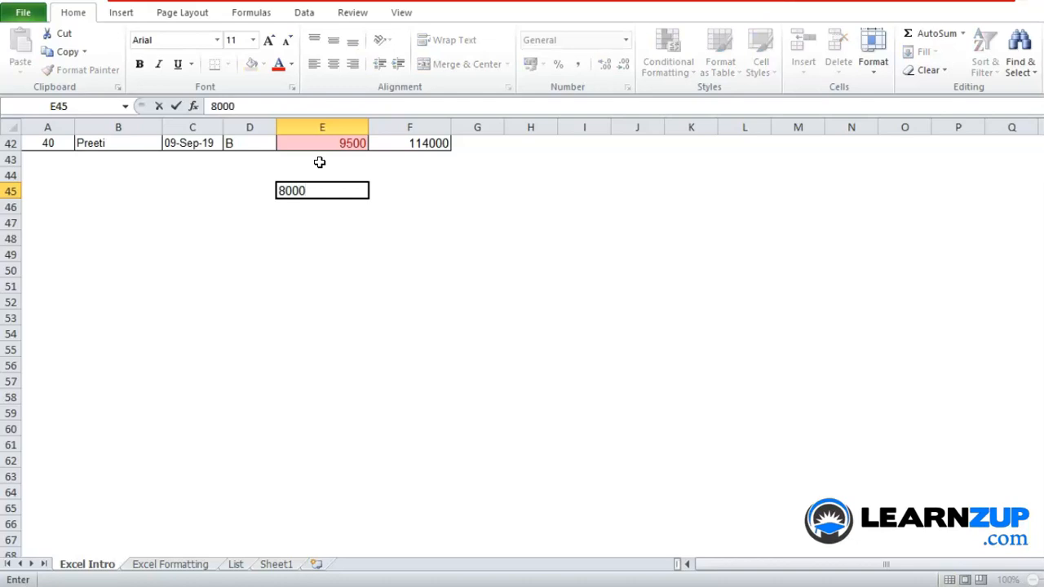
{"action": "key", "text": "Return"}
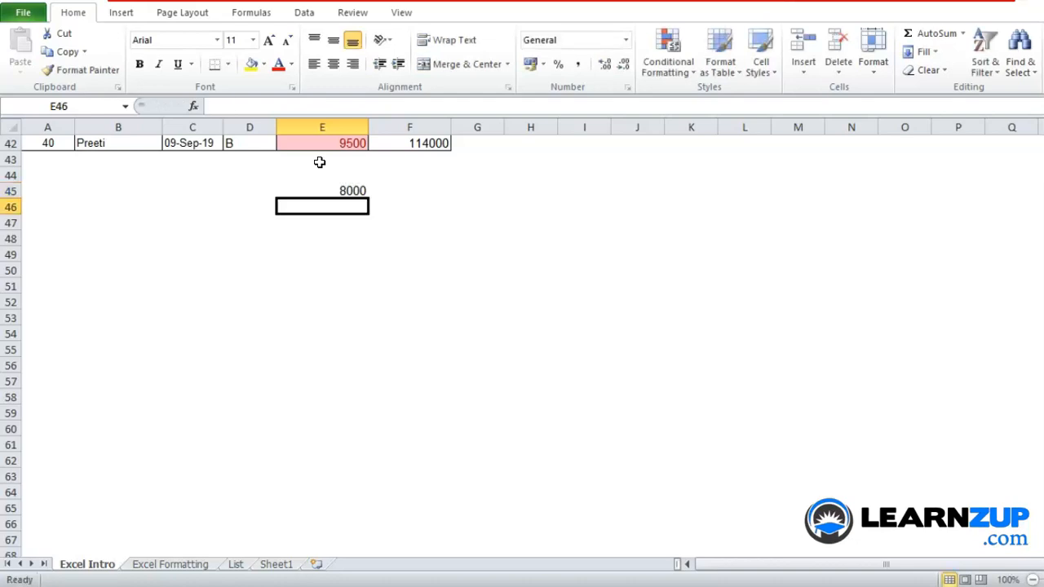
{"action": "type", "text": "15000"}
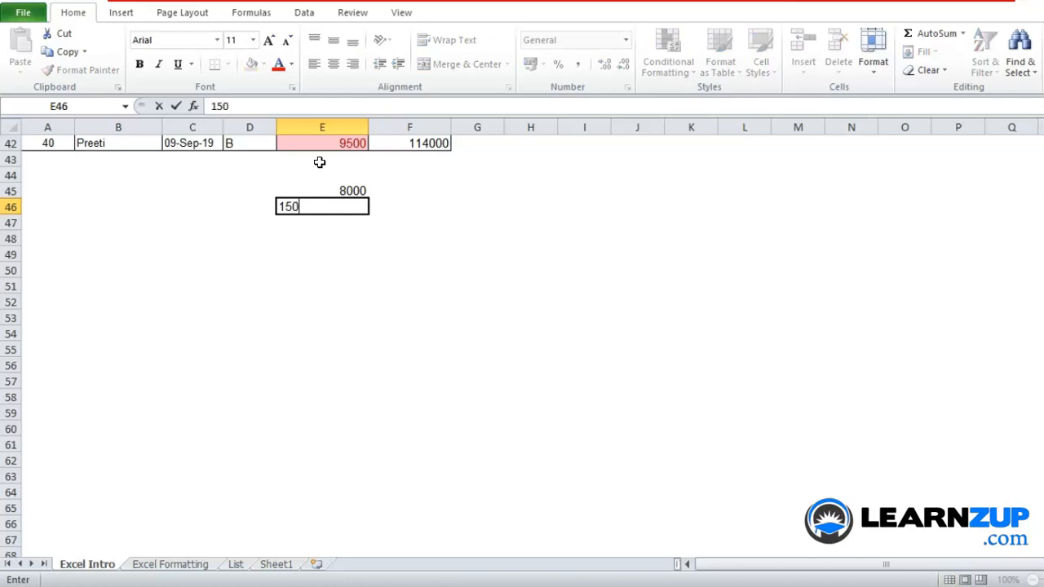
{"action": "key", "text": "Return"}
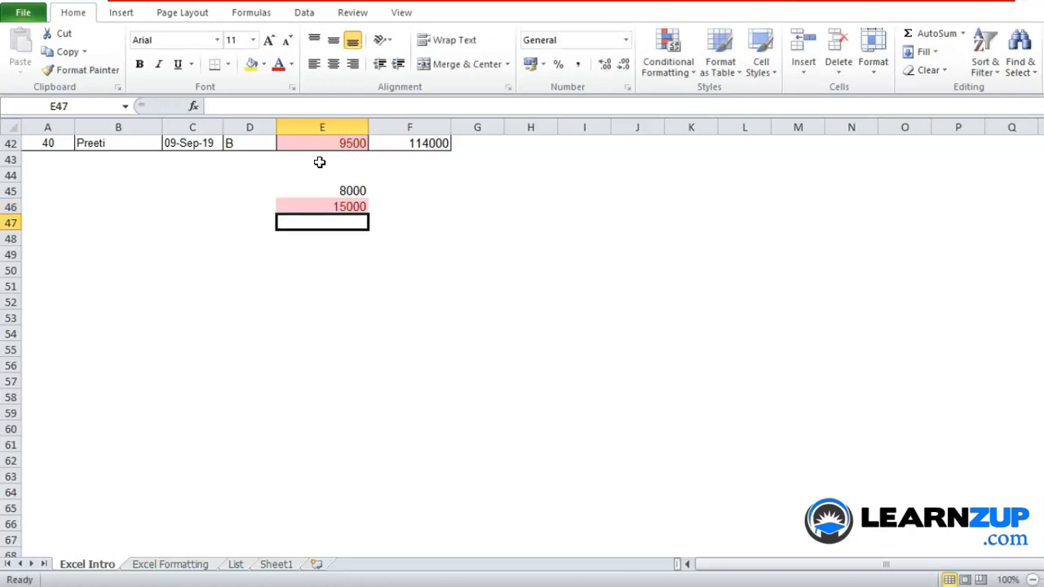
Step: Delete the test values from E44:E46 below the table
{"action": "key", "text": "Up"}
{"action": "key", "text": "Up"}
{"action": "key", "text": "Up"}
{"action": "key", "text": "shift+Down"}
{"action": "key", "text": "shift+Down"}
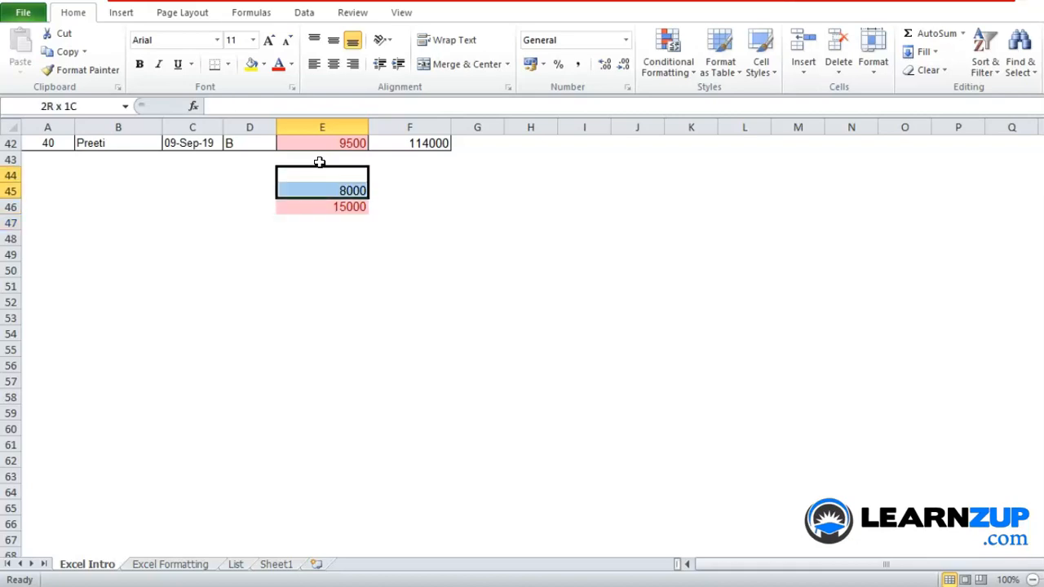
{"action": "key", "text": "Delete"}
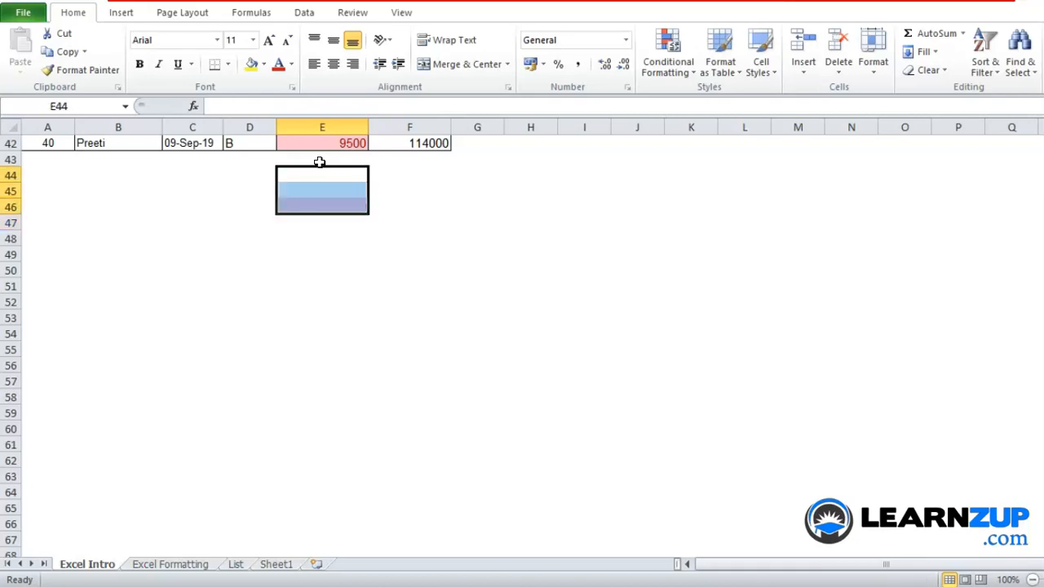
{"action": "key", "text": "Down"}
{"action": "key", "text": "Down"}
{"action": "key", "text": "Down"}
{"action": "key", "text": "Down"}
{"action": "key", "text": "Down"}
{"action": "key", "text": "Up"}
{"action": "key", "text": "Up"}
{"action": "key", "text": "Up"}
{"action": "key", "text": "Up"}
{"action": "key", "text": "Up"}
{"action": "key", "text": "Up"}
{"action": "key", "text": "Down"}
{"action": "key", "text": "Down"}
{"action": "key", "text": "Down"}
{"action": "key", "text": "Down"}
{"action": "key", "text": "Down"}
{"action": "key", "text": "Down"}
{"action": "key", "text": "Up"}
{"action": "key", "text": "Up"}
{"action": "key", "text": "Up"}
{"action": "key", "text": "Up"}
{"action": "key", "text": "Down"}
{"action": "key", "text": "shift+Down"}
{"action": "key", "text": "shift+Up"}
{"action": "key", "text": "shift+Up"}
{"action": "key", "text": "Up"}
{"action": "key", "text": "Up"}
{"action": "key", "text": "Up"}
{"action": "key", "text": "Up"}
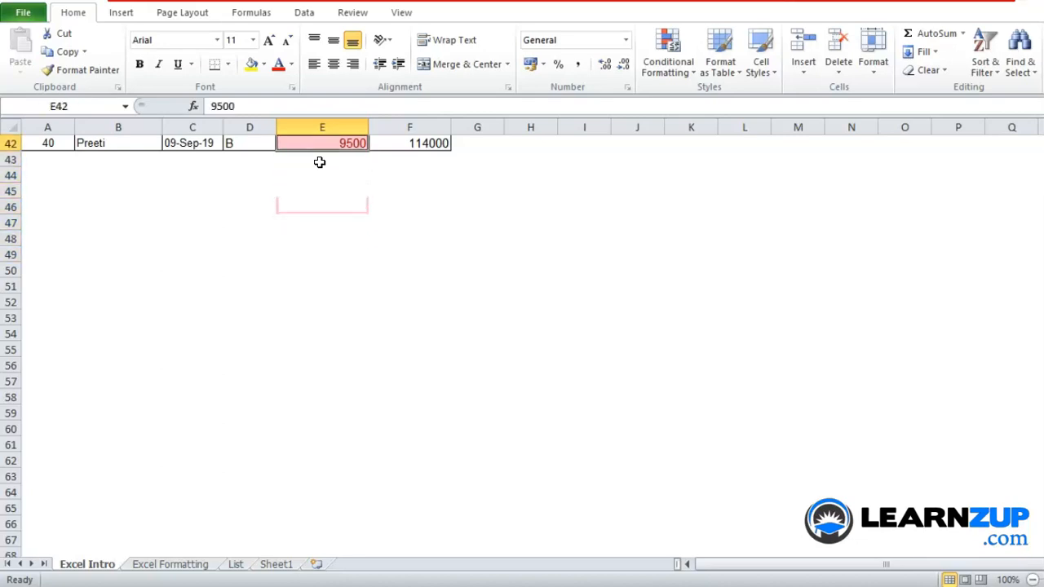
Step: Clear the last record's salary in E42 and return to the Salary P.M. header
{"action": "key", "text": "Delete"}
{"action": "key", "text": "Down"}
{"action": "key", "text": "Up"}
{"action": "key", "text": "Up"}
{"action": "key", "text": "Up"}
{"action": "key", "text": "Up"}
{"action": "key", "text": "Down"}
{"action": "key", "text": "Down"}
{"action": "key", "text": "Down"}
{"action": "key", "text": "Down"}
{"action": "key", "text": "Down"}
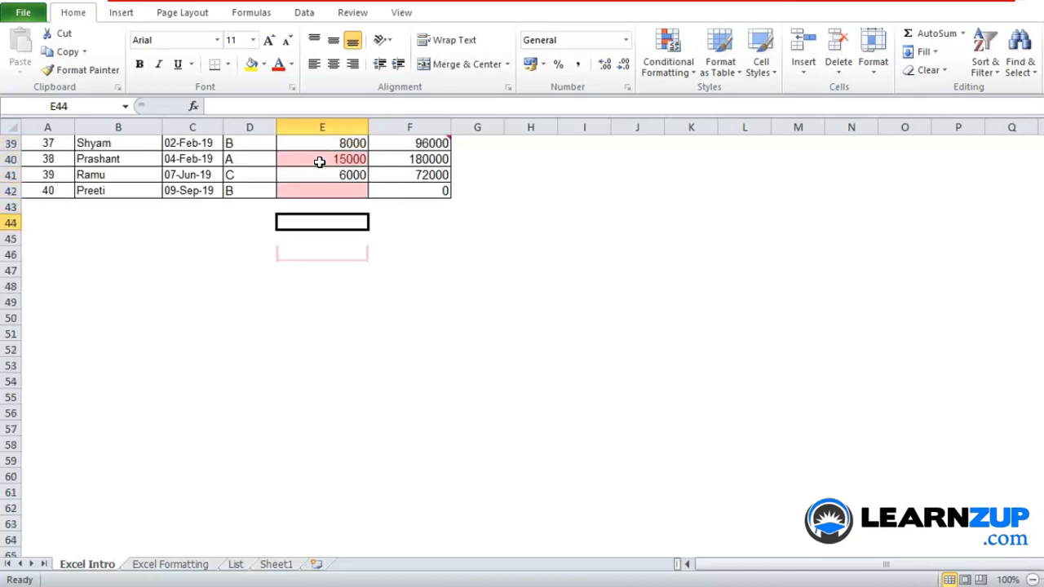
{"action": "key", "text": "ctrl+Up"}
{"action": "key", "text": "ctrl+Up"}
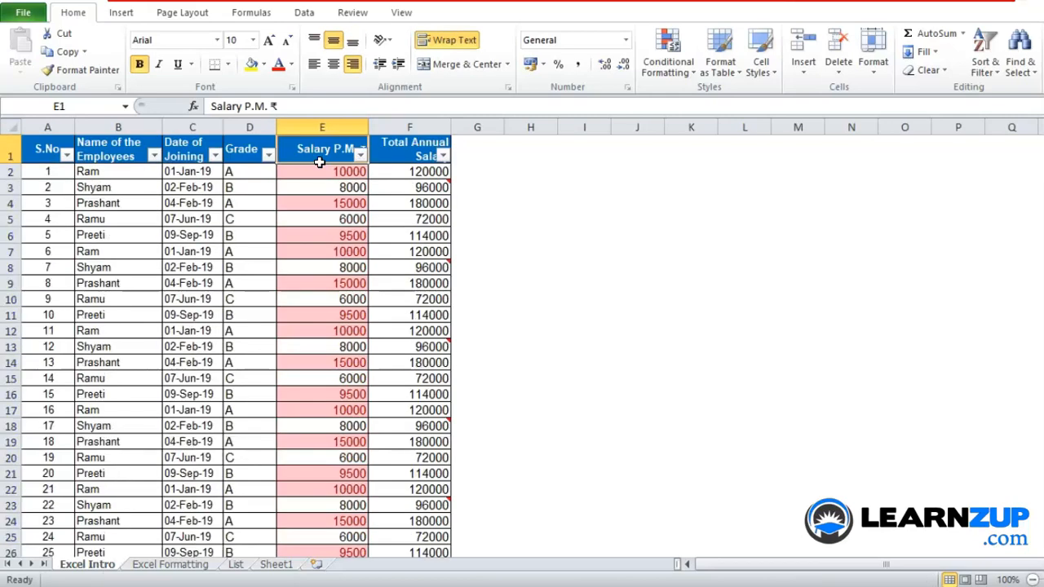
Step: Clear the conditional formatting rules from the Salary P.M. cells, from E2 down to the end of the sheet
{"action": "key", "text": "Down"}
{"action": "key", "text": "Down"}
{"action": "key", "text": "Up"}
{"action": "key", "text": "ctrl+shift+Down"}
{"action": "key", "text": "ctrl+shift+Down"}
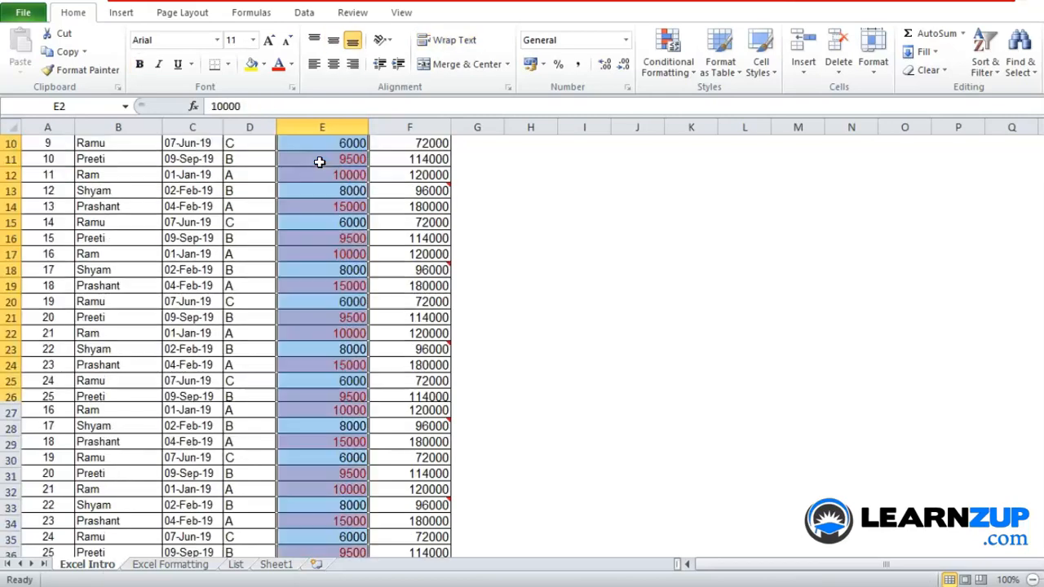
{"action": "key", "text": "ctrl+shift+Down"}
{"action": "key", "text": "ctrl+shift+Down"}
{"action": "key", "text": "ctrl+shift+Up"}
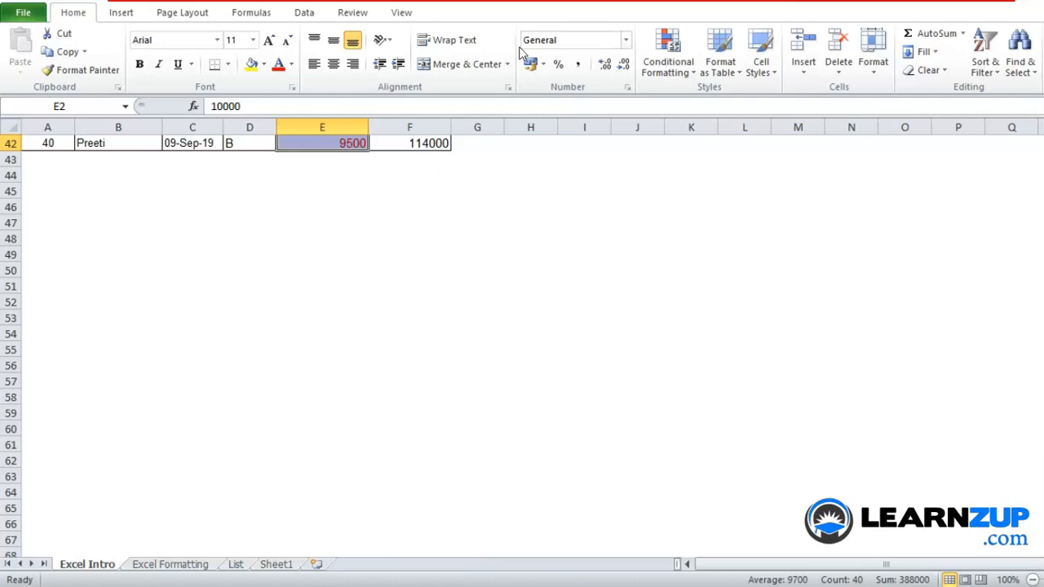
{"action": "key", "text": "ctrl+shift+Down"}
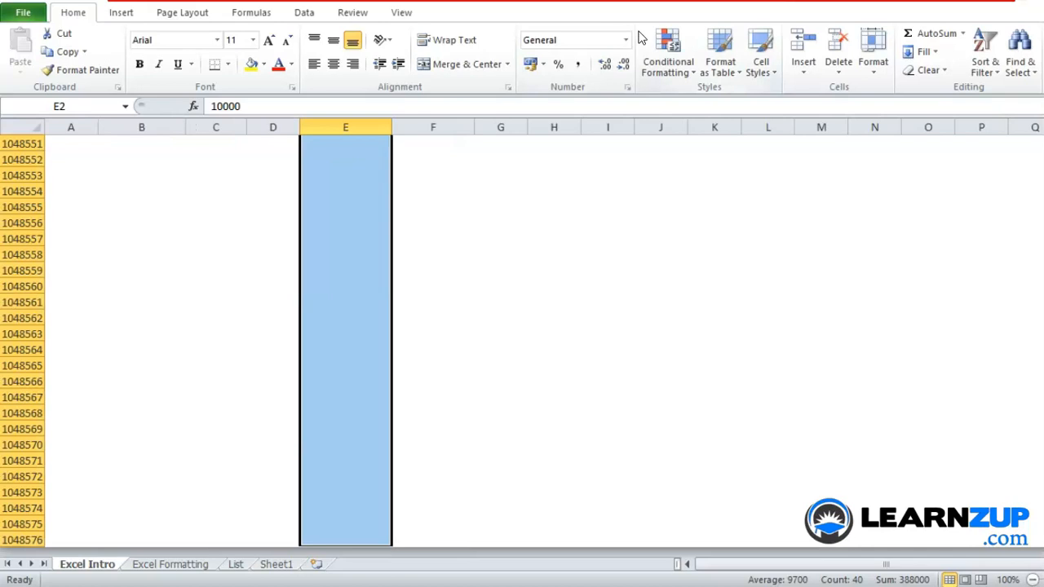
{"action": "left_click", "coordinate": [657, 51]}
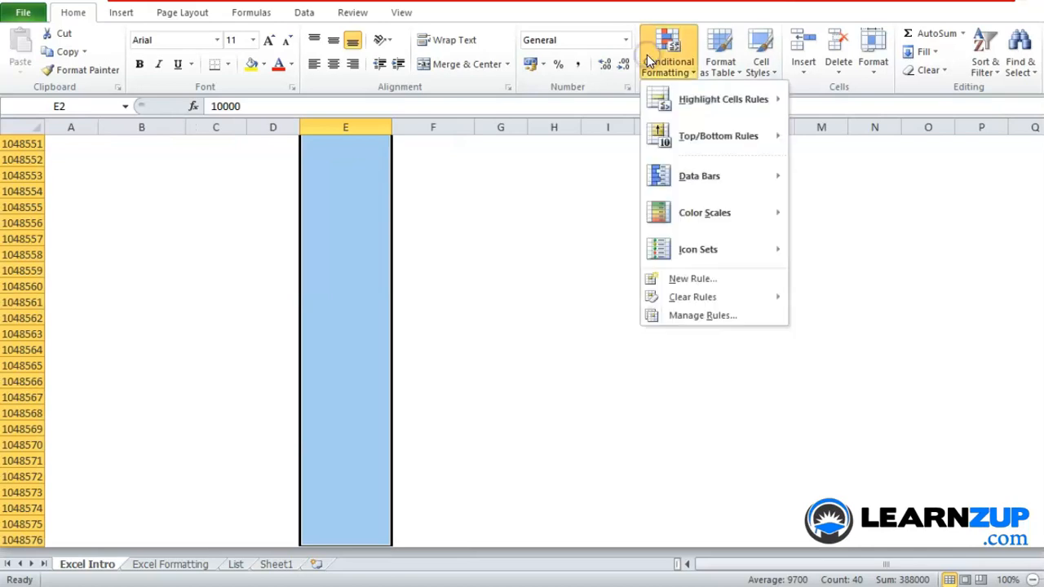
{"action": "mouse_move", "coordinate": [676, 306]}
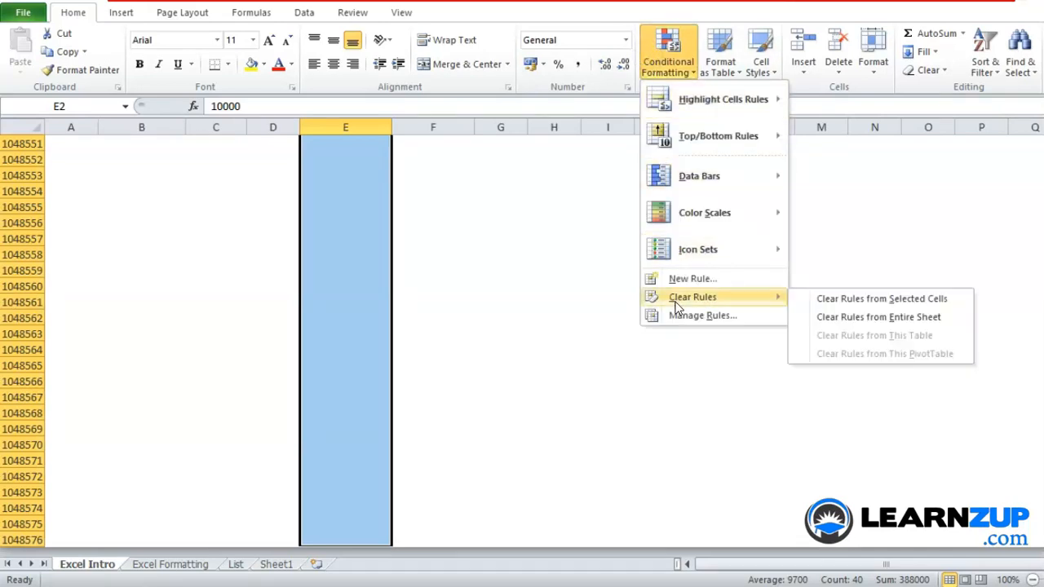
{"action": "left_click", "coordinate": [845, 306]}
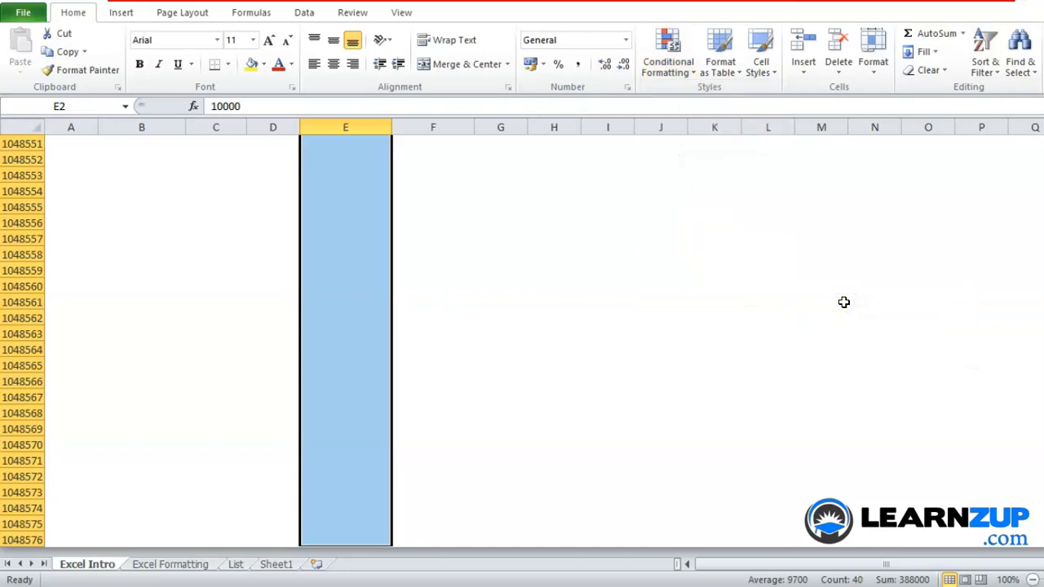
{"action": "key", "text": "ctrl+Up"}
{"action": "key", "text": "Down"}
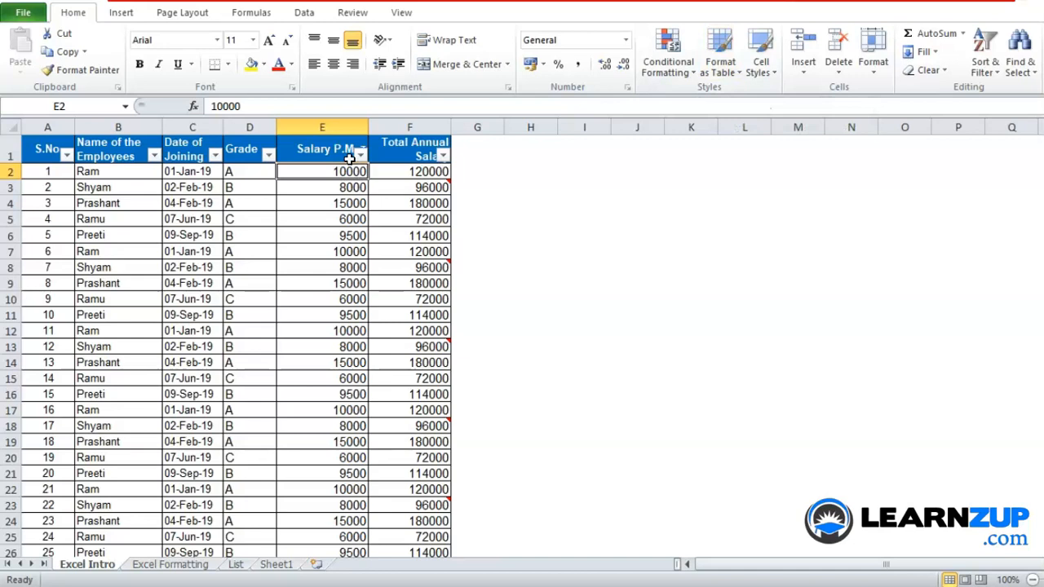
Step: Highlight the top 10 items in the Salary P.M. column, from E2 down to the end of the sheet, in light red with dark red text
{"action": "key", "text": "ctrl+shift+Down"}
{"action": "key", "text": "ctrl+shift+Down"}
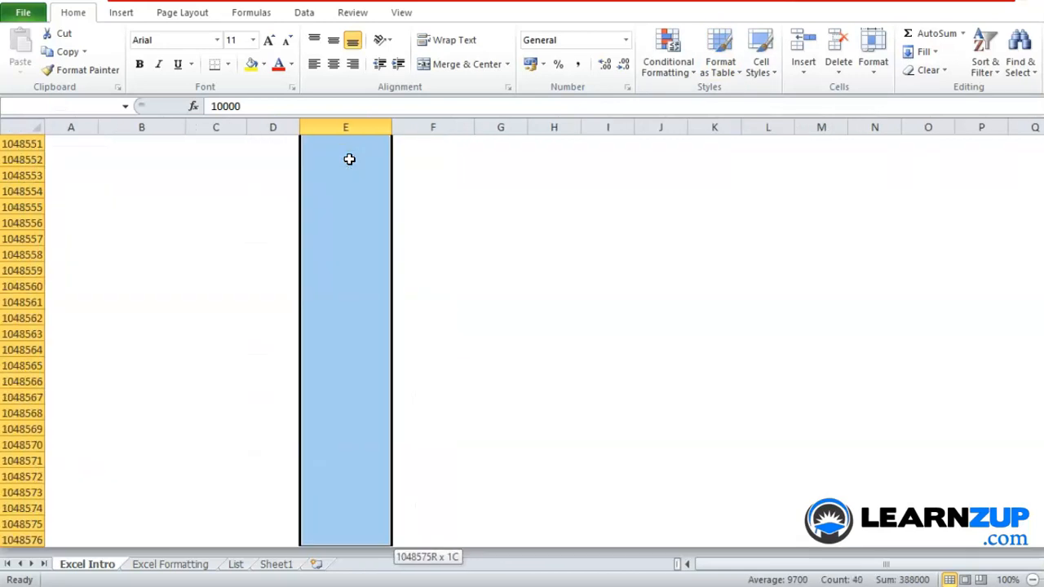
{"action": "left_click", "coordinate": [648, 66]}
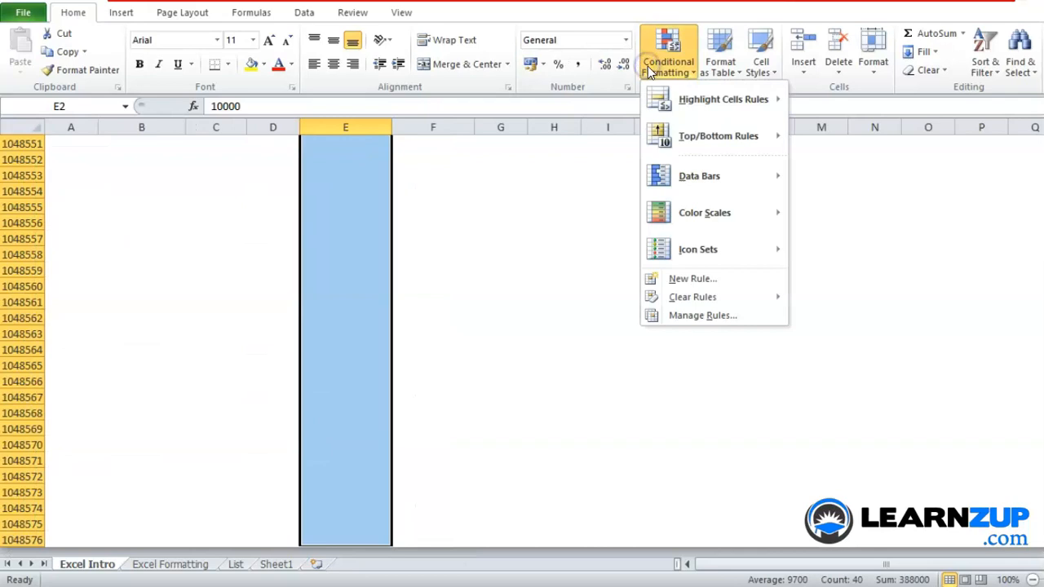
{"action": "mouse_move", "coordinate": [724, 133]}
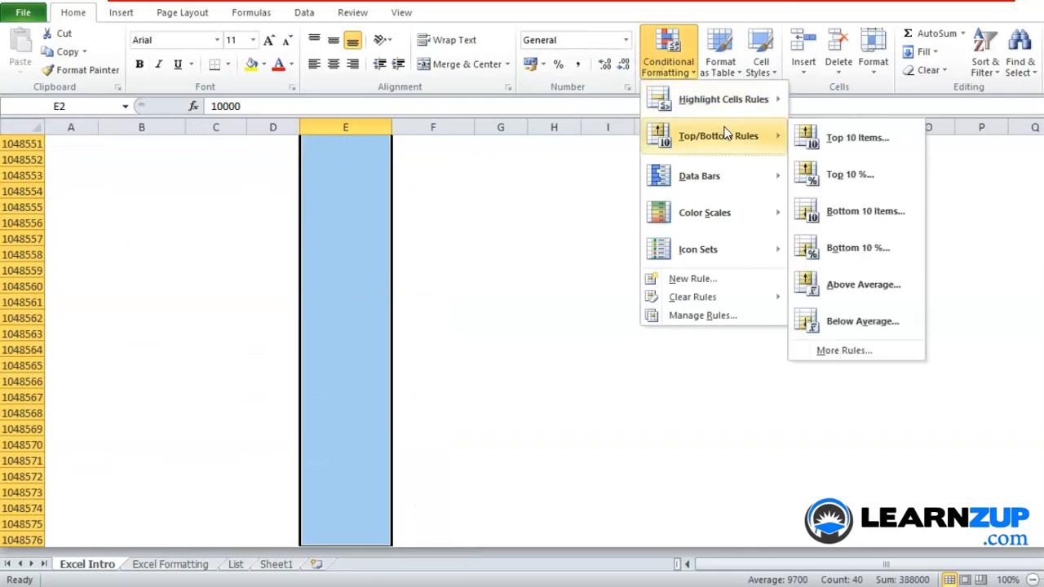
{"action": "left_click", "coordinate": [832, 149]}
{"action": "key", "text": "Return"}
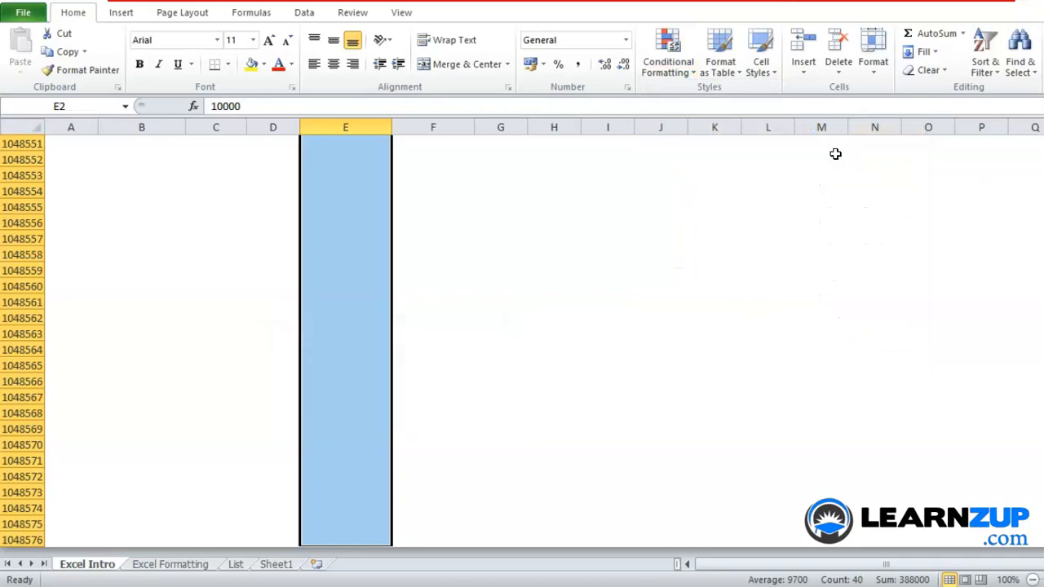
{"action": "key", "text": "ctrl+Up"}
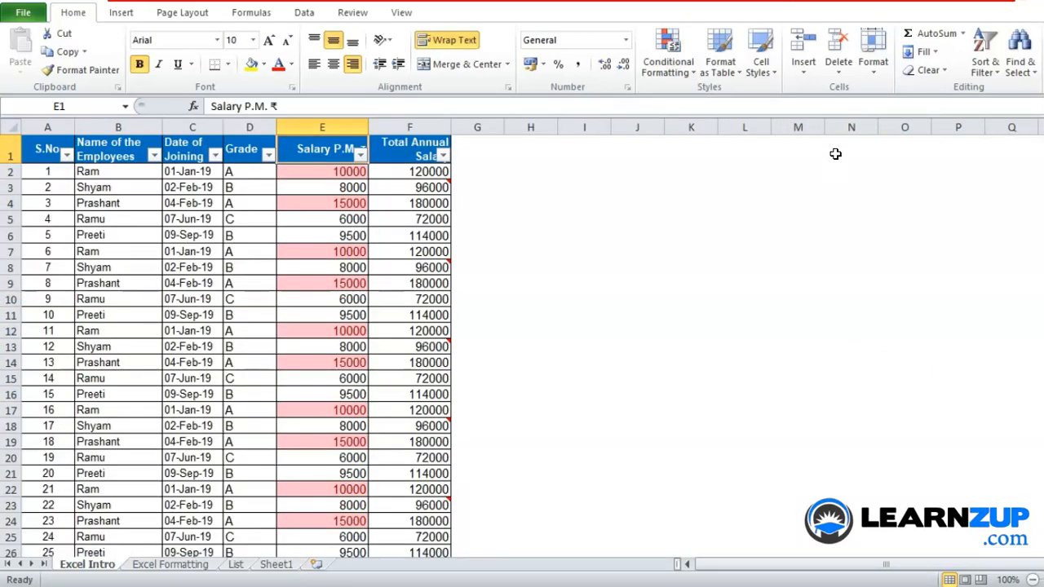
Step: Filter the Salary P.M. column by the light red cell color of the top 10 highlighting
{"action": "key", "text": "alt+Down"}
{"action": "key", "text": "Down"}
{"action": "key", "text": "Down"}
{"action": "key", "text": "Down"}
{"action": "key", "text": "Down"}
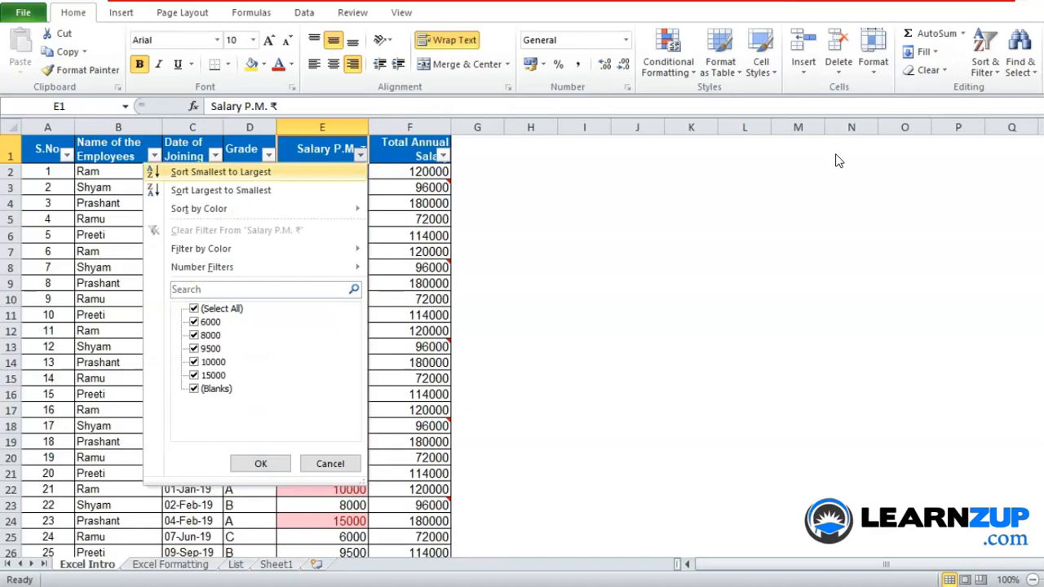
{"action": "key", "text": "Right"}
{"action": "key", "text": "Return"}
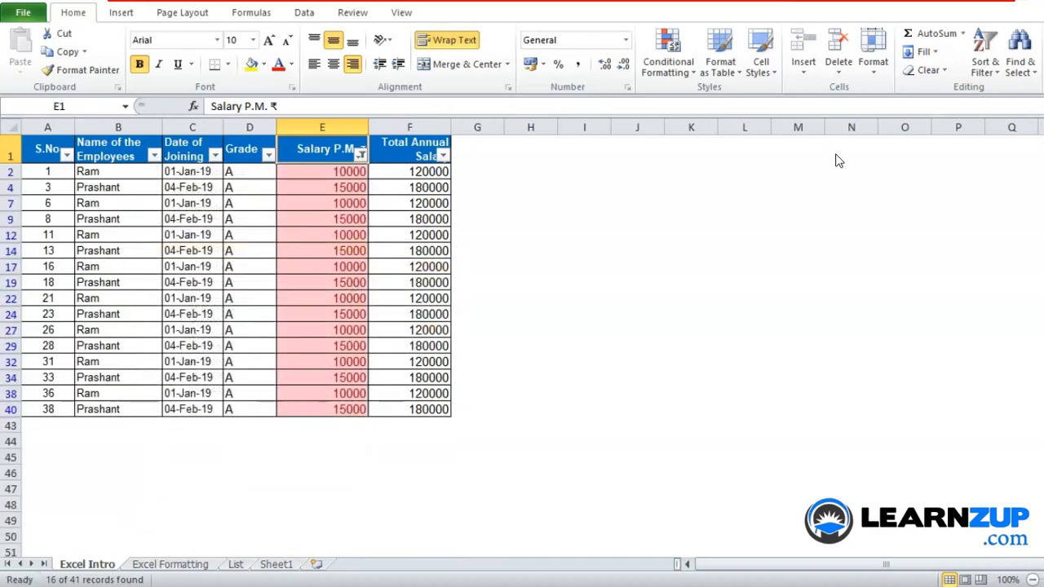
Step: Look through the Top/Bottom conditional formatting rule options and return to the first salary in E2
{"action": "key", "text": "Down"}
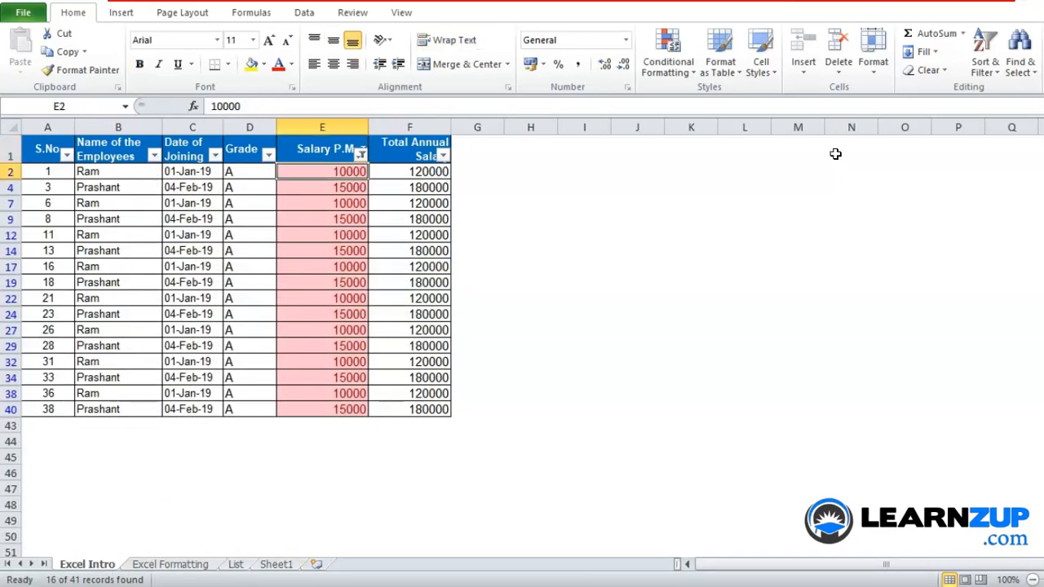
{"action": "left_click", "coordinate": [692, 56]}
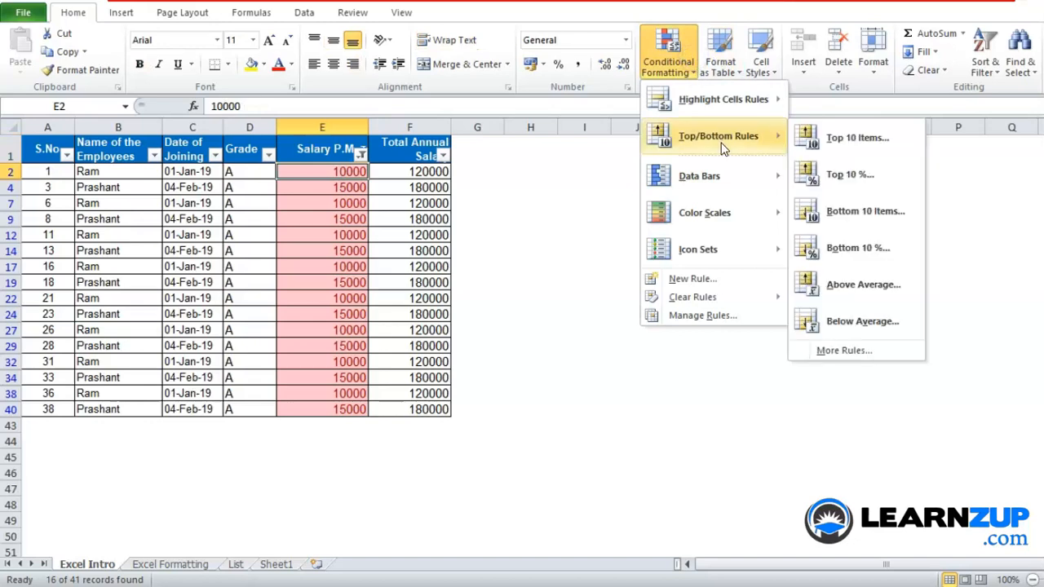
{"action": "left_click", "coordinate": [345, 170]}
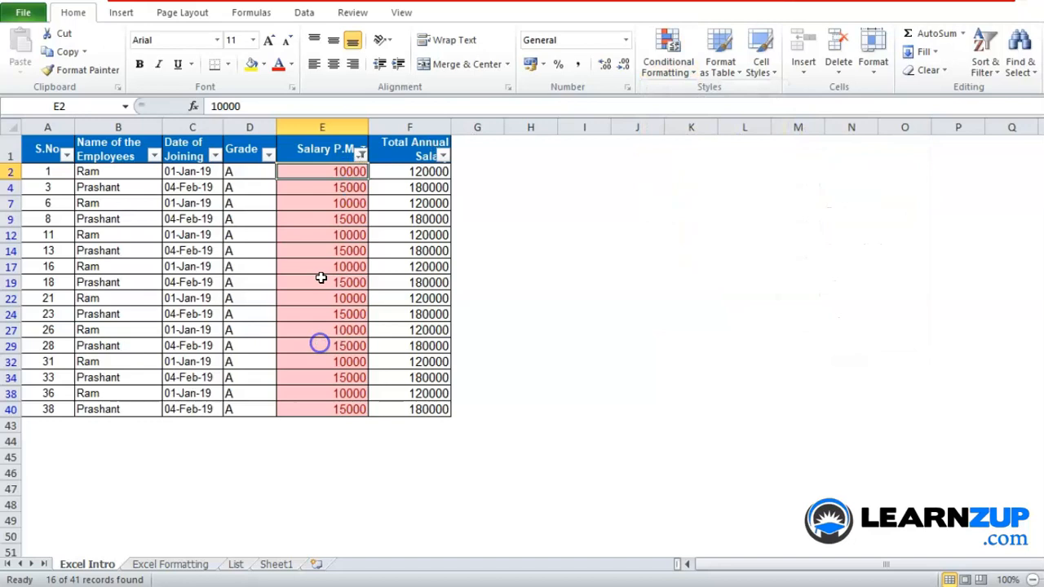
Step: Select the filtered salaries from E4 to E40, and undo the color filter and the top 10 highlighting
{"action": "left_click_drag", "start_coordinate": [334, 186], "coordinate": [312, 401]}
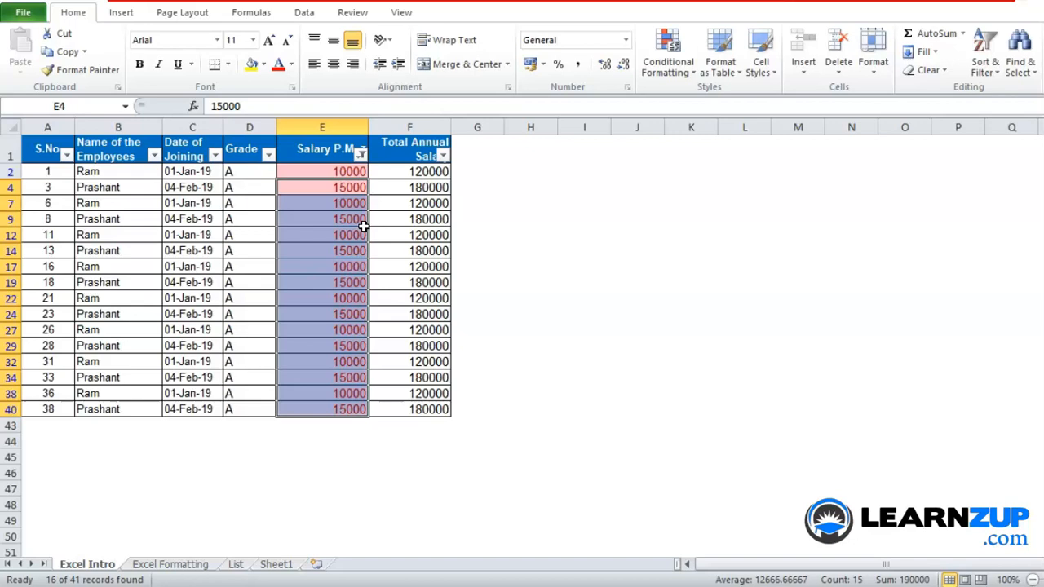
{"action": "key", "text": "ctrl+z"}
{"action": "key", "text": "ctrl+z"}
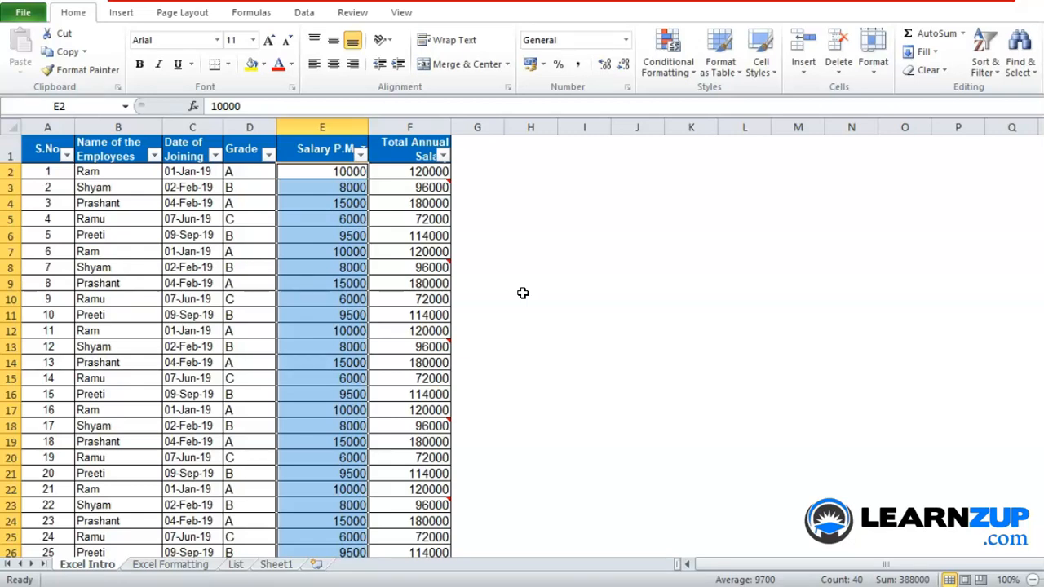
Step: Replace the serial number formula in cell A35 with the value 2
{"action": "key", "text": "Left"}
{"action": "key", "text": "Left"}
{"action": "key", "text": "Left"}
{"action": "key", "text": "Left"}
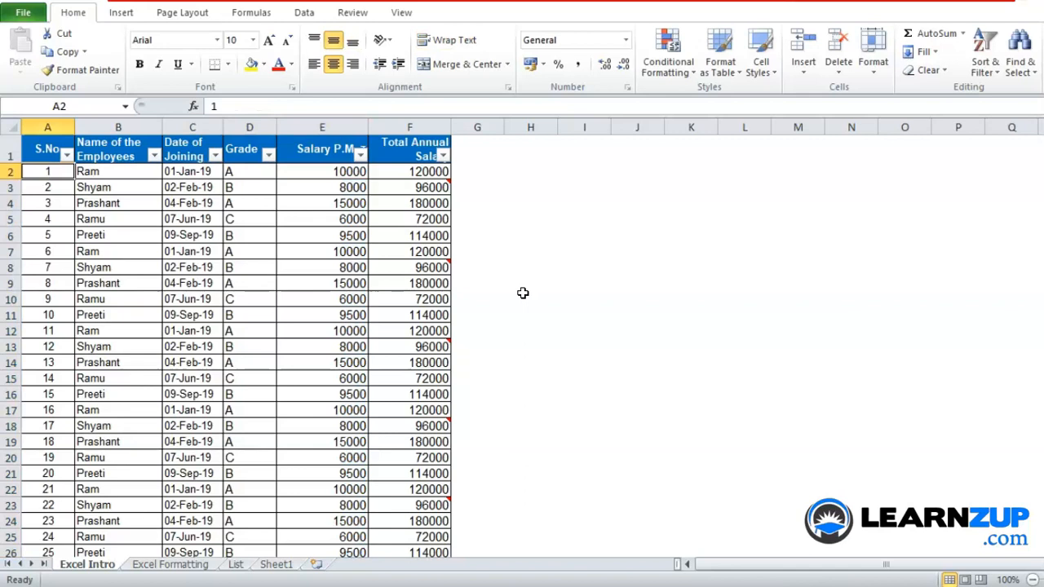
{"action": "key", "text": "ctrl+Down"}
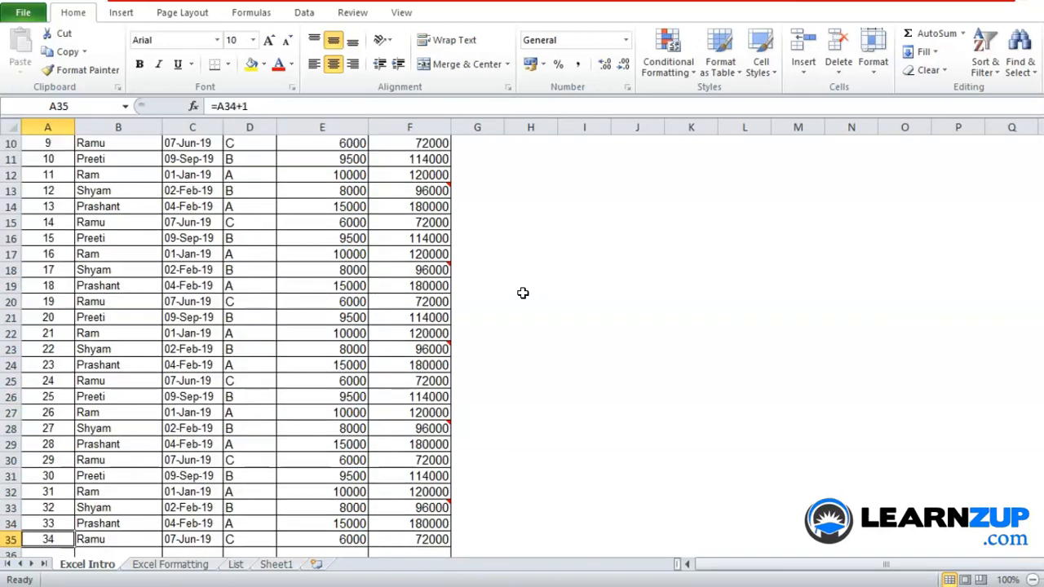
{"action": "type", "text": "2"}
{"action": "key", "text": "Return"}
{"action": "key", "text": "Up"}
Step: Check the S.No. values in column A above and below the blank row 36
{"action": "key", "text": "ctrl+Down"}
{"action": "key", "text": "ctrl+Up"}
{"action": "key", "text": "ctrl+Down"}
{"action": "key", "text": "ctrl+Down"}
{"action": "key", "text": "ctrl+Up"}
{"action": "key", "text": "ctrl+Up"}
{"action": "key", "text": "ctrl+Up"}
{"action": "key", "text": "ctrl+Down"}
{"action": "key", "text": "ctrl+Down"}
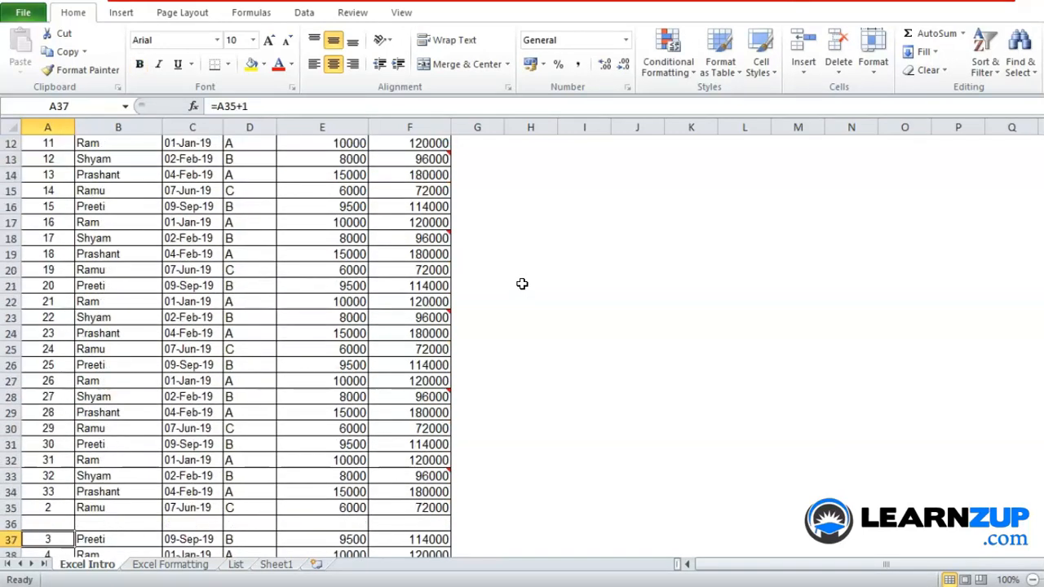
{"action": "key", "text": "ctrl+Up"}
{"action": "key", "text": "ctrl+Up"}
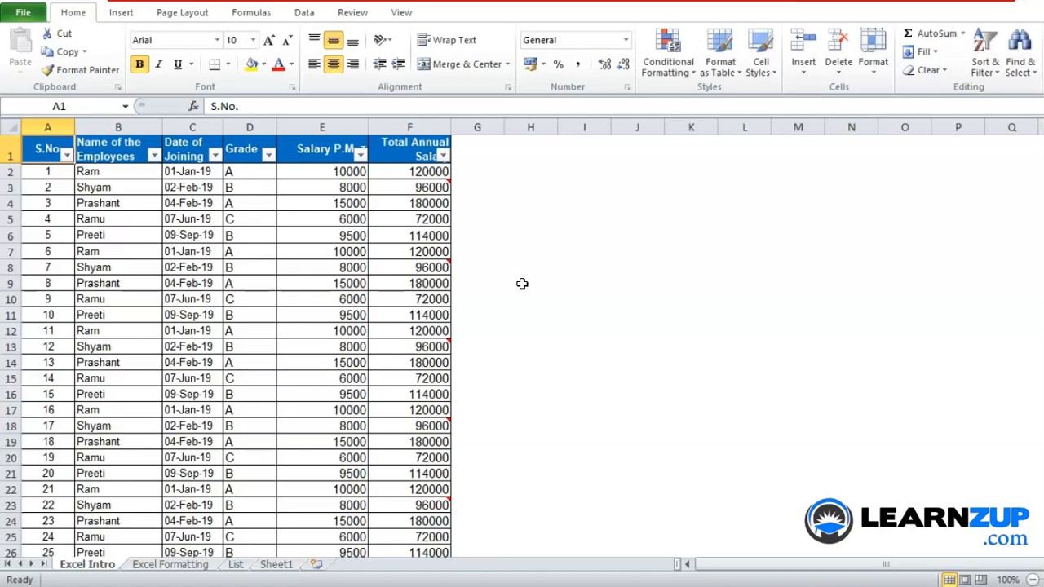
Step: Highlight duplicate values in the S.No. column from A2 to A42 in light red with dark red text
{"action": "key", "text": "Down"}
{"action": "key", "text": "ctrl+shift+Down"}
{"action": "key", "text": "ctrl+shift+Down"}
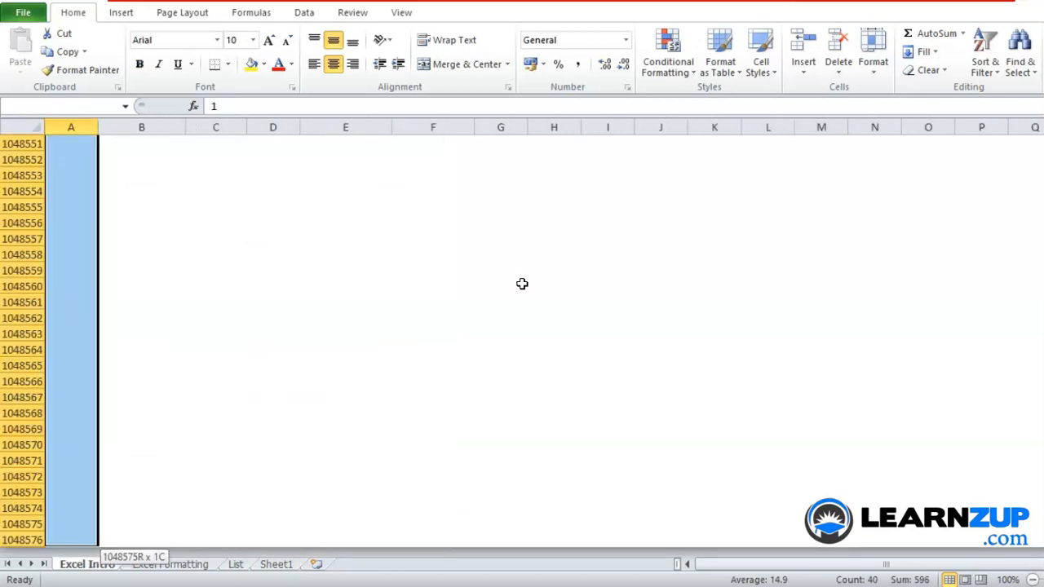
{"action": "key", "text": "ctrl+shift+Up"}
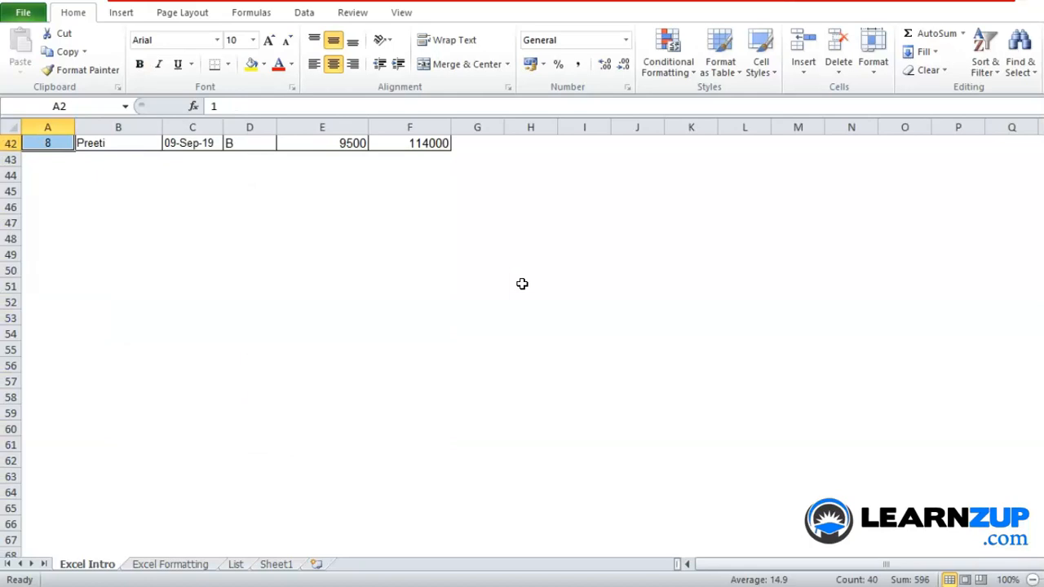
{"action": "left_click", "coordinate": [667, 57]}
{"action": "mouse_move", "coordinate": [695, 110]}
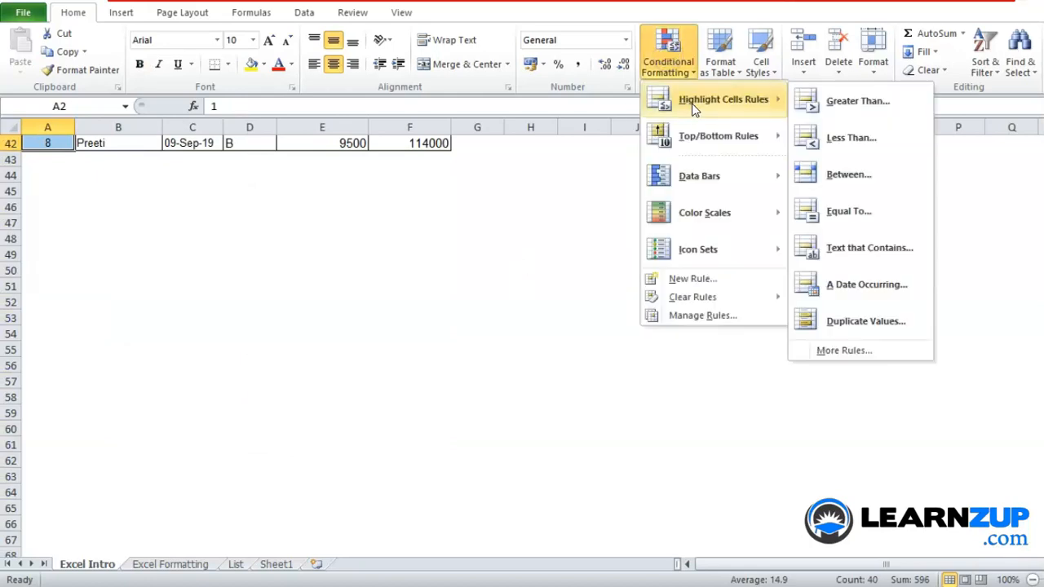
{"action": "left_click", "coordinate": [860, 322]}
{"action": "key", "text": "Return"}
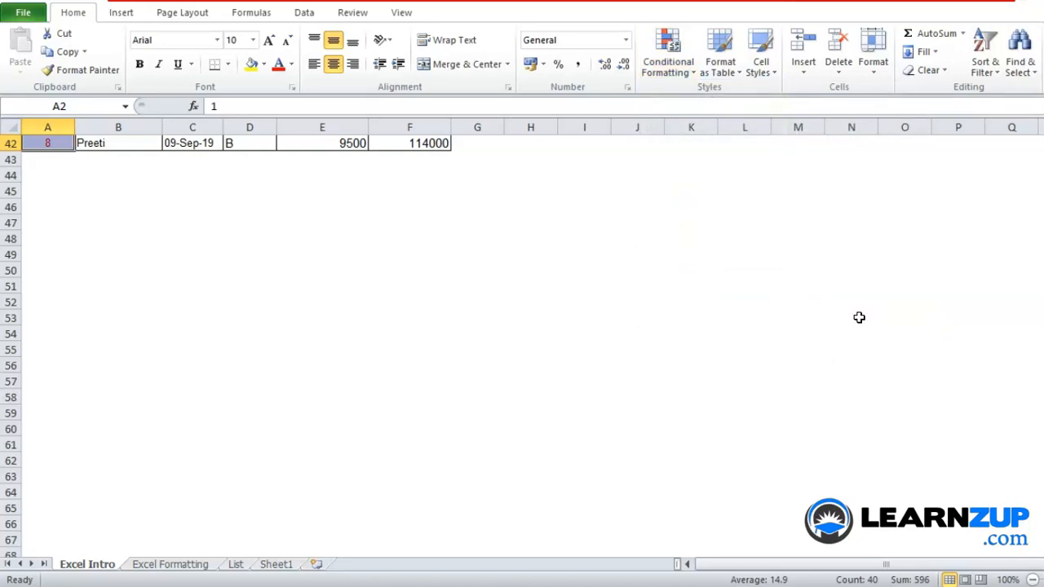
Step: Filter the S.No. column by the light red cell color of the duplicate highlighting
{"action": "key", "text": "ctrl+Home"}
{"action": "key", "text": "alt+Down"}
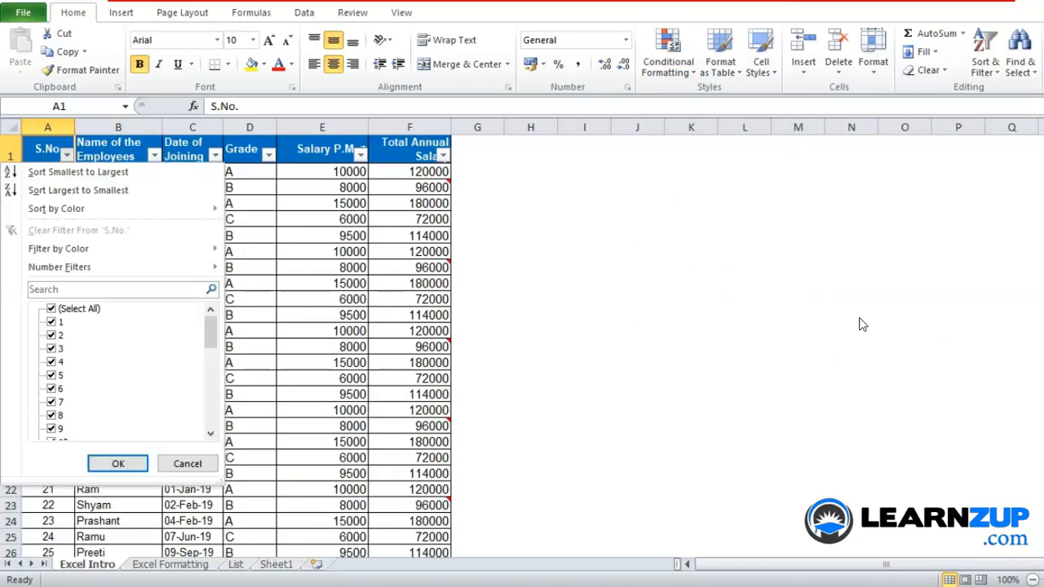
{"action": "key", "text": "i"}
{"action": "key", "text": "Return"}
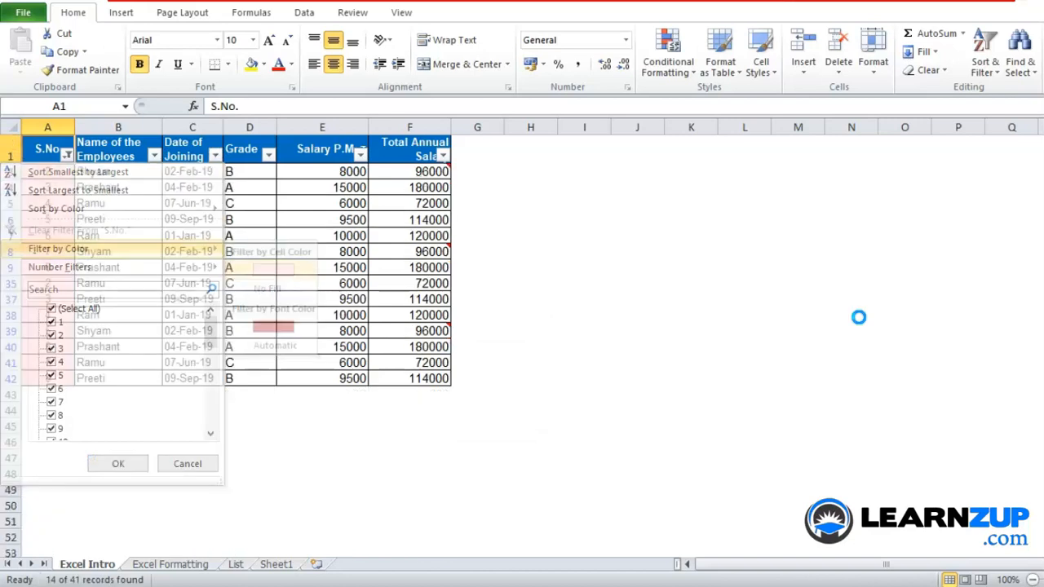
{"action": "key", "text": "Down"}
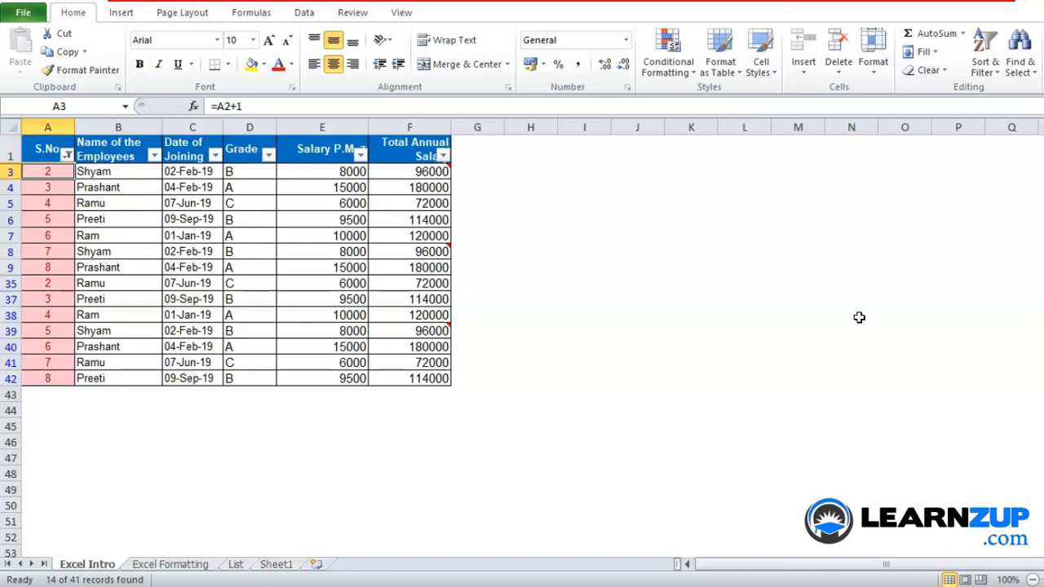
Step: Change the serial number in A35 to 5 and the one in A37 to 8
{"action": "left_click", "coordinate": [58, 279]}
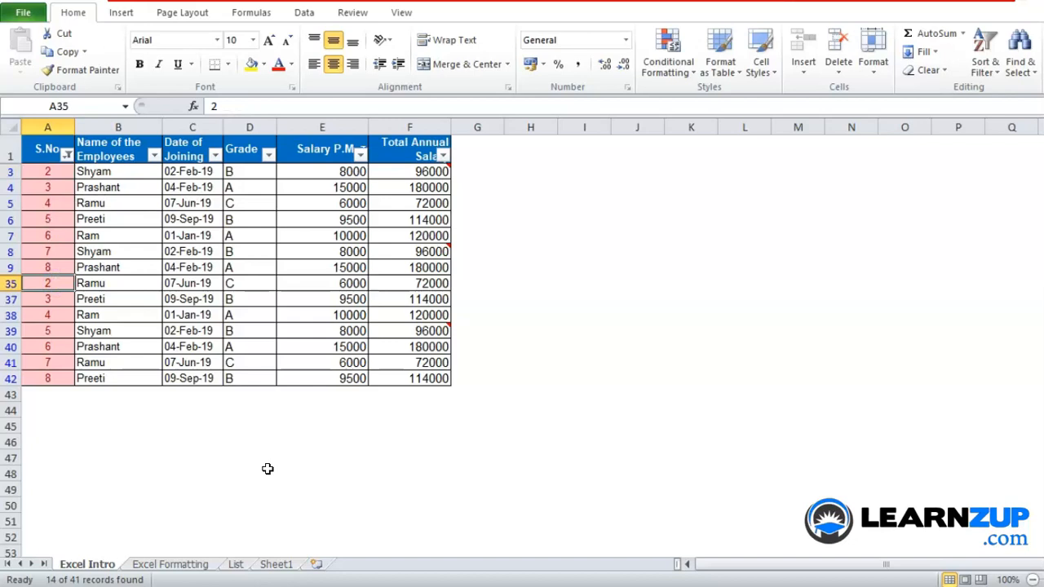
{"action": "type", "text": "5"}
{"action": "key", "text": "Return"}
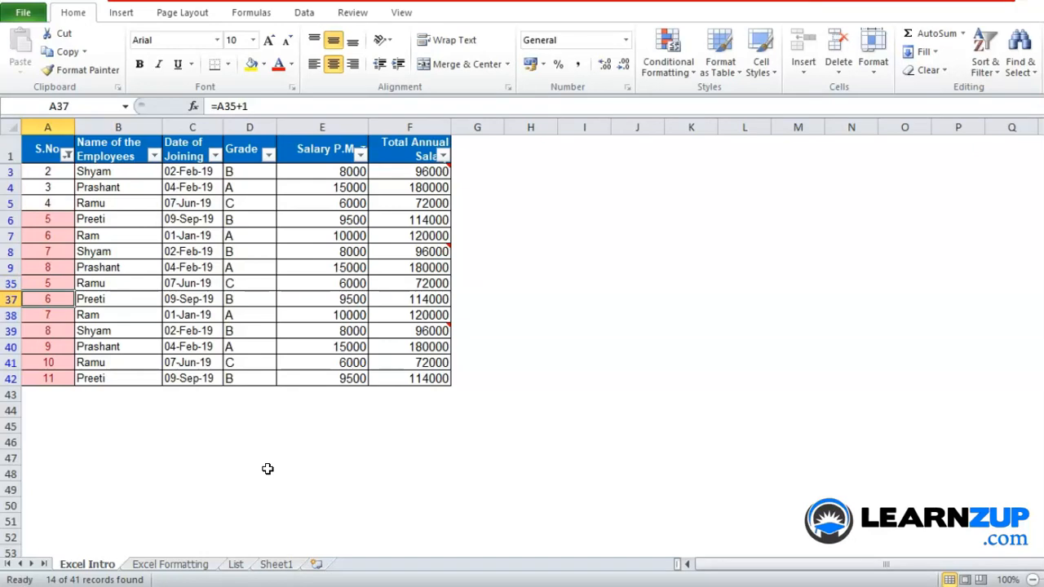
{"action": "type", "text": "8"}
{"action": "key", "text": "Return"}
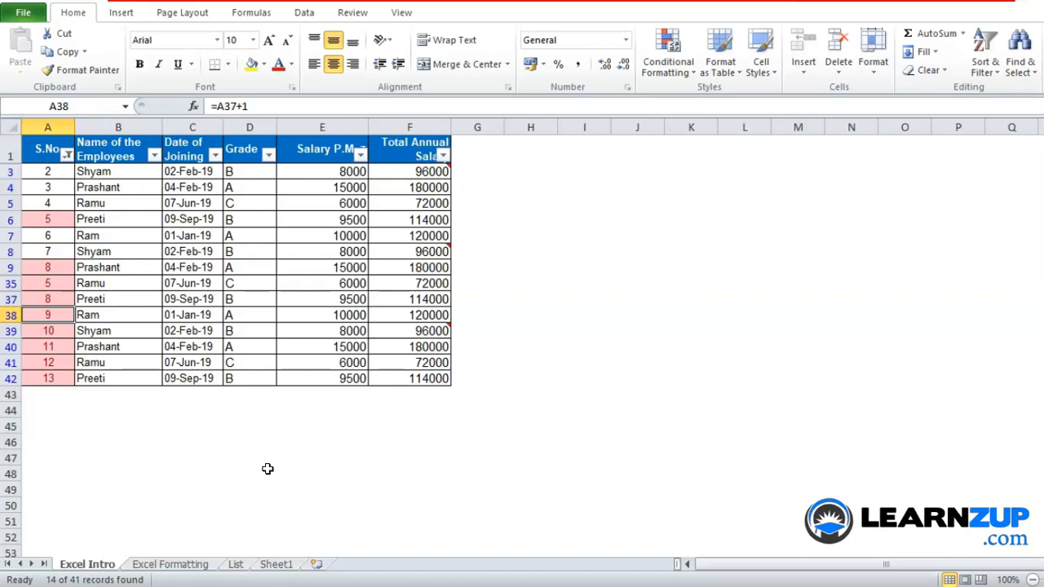
Step: Change the serial number in A35 to 8 to match the value in A37
{"action": "left_click", "coordinate": [49, 216]}
{"action": "left_click", "coordinate": [52, 284]}
{"action": "type", "text": "8"}
{"action": "key", "text": "Return"}
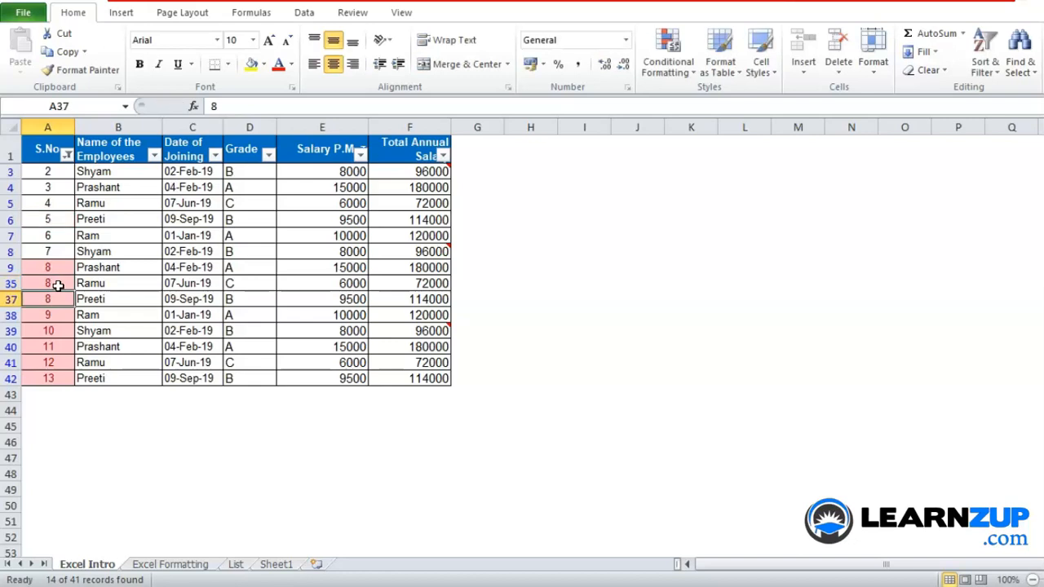
Step: Undo the serial number edits made while filtered, the color filter and the duplicate highlighting, and return to cell A1
{"action": "key", "text": "ctrl+z"}
{"action": "key", "text": "ctrl+z"}
{"action": "key", "text": "ctrl+z"}
{"action": "key", "text": "ctrl+z"}
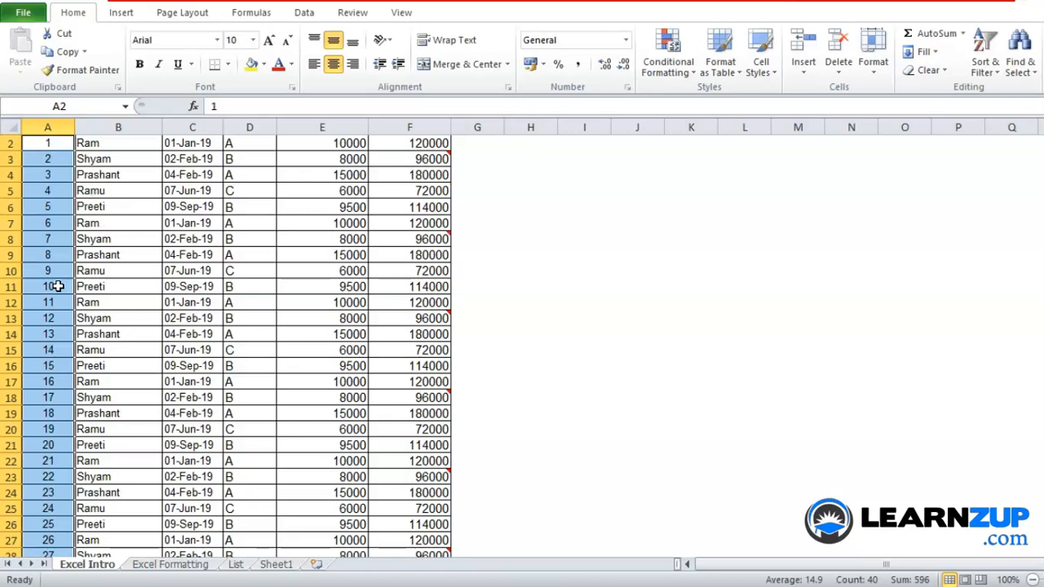
{"action": "key", "text": "ctrl+Home"}
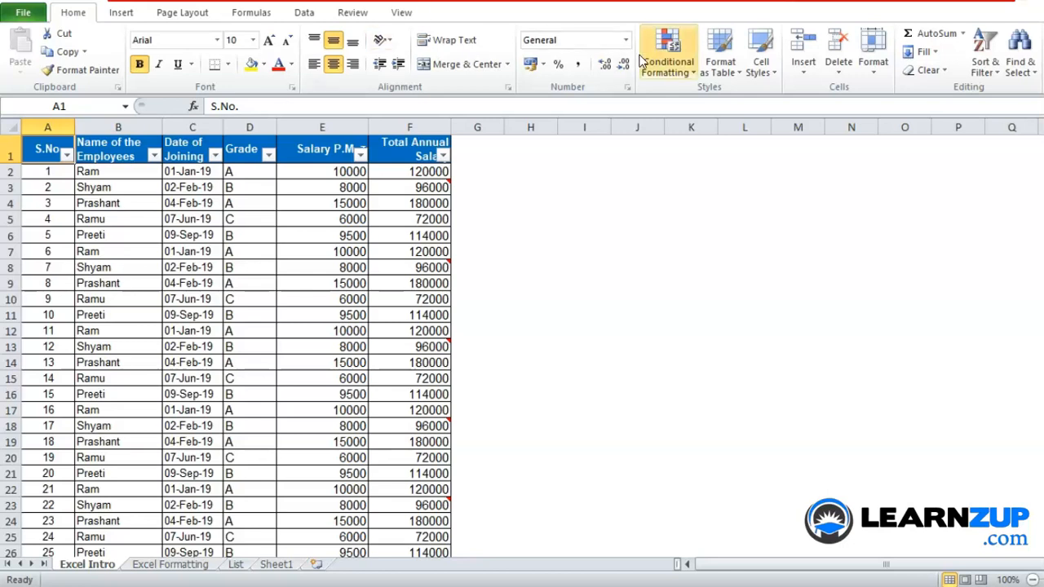
Step: Look through the conditional formatting options, including Color Scales, Clear Rules and Duplicate Values, without applying any
{"action": "left_click", "coordinate": [668, 65]}
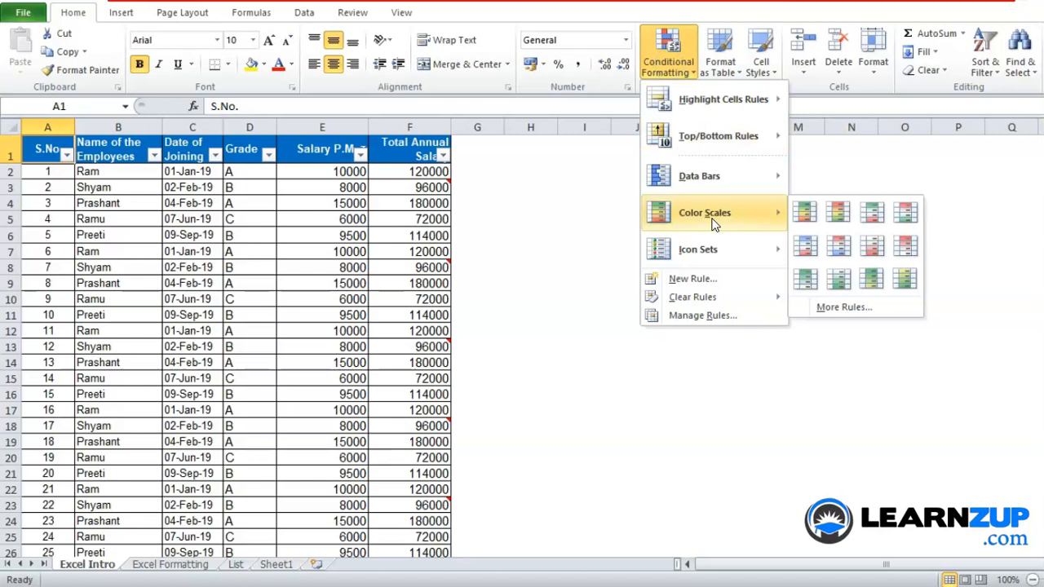
{"action": "mouse_move", "coordinate": [716, 298]}
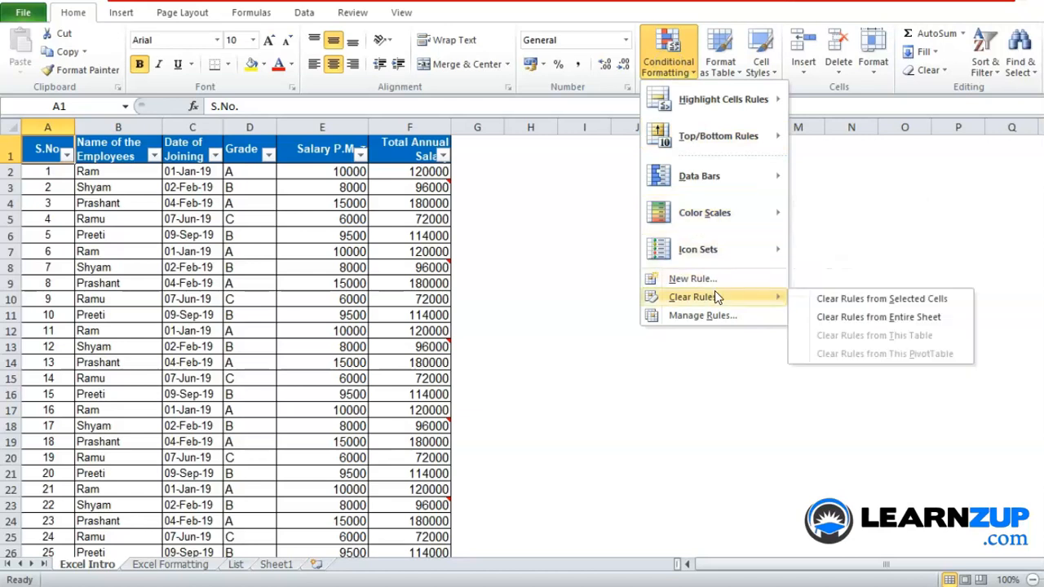
{"action": "mouse_move", "coordinate": [684, 101]}
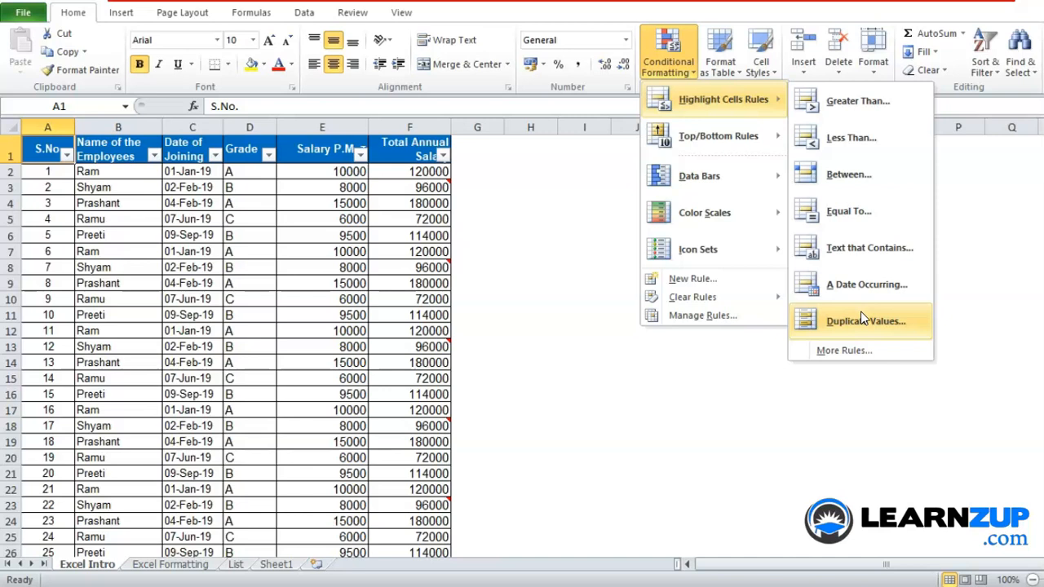
{"action": "left_click", "coordinate": [135, 244]}
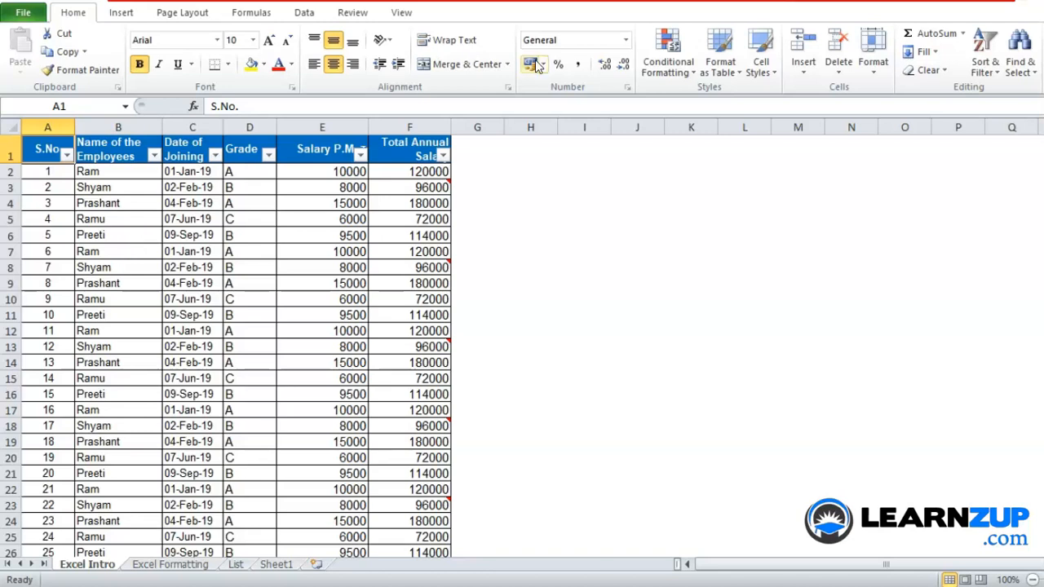
Step: Select the employee table from the S.No. header in A1 through the last record in row 42, and open Custom Sort
{"action": "left_click", "coordinate": [977, 71]}
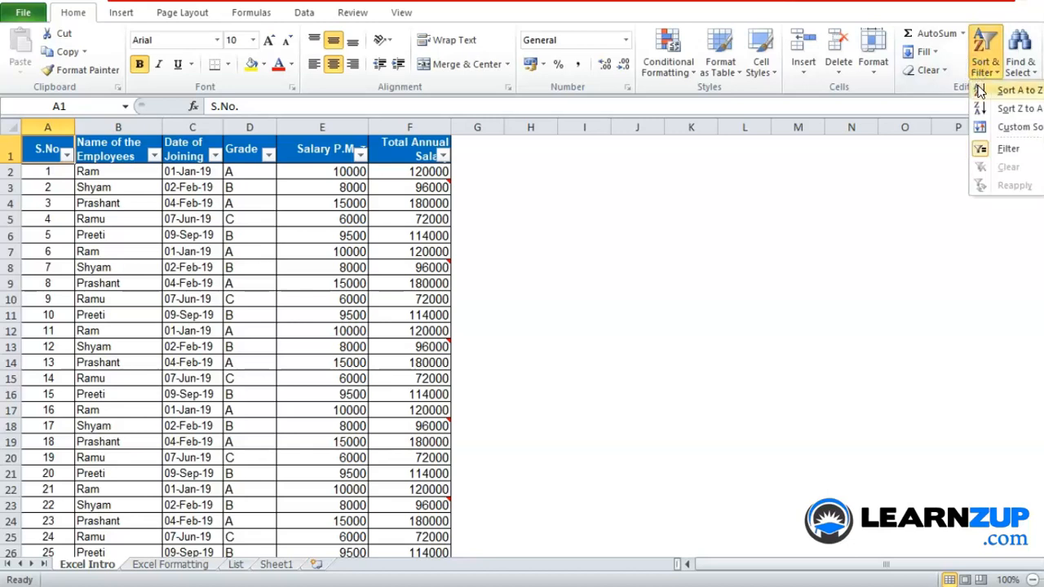
{"action": "left_click", "coordinate": [1005, 126]}
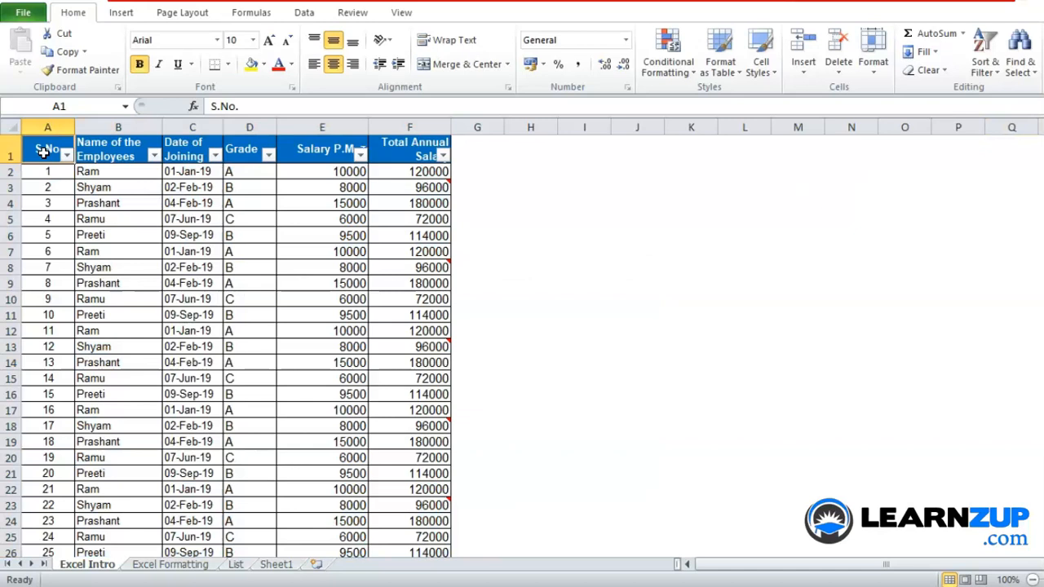
{"action": "key", "text": "ctrl+shift+Right"}
{"action": "key", "text": "ctrl+shift+Down"}
{"action": "key", "text": "shift+Down"}
{"action": "key", "text": "shift+Down"}
{"action": "key", "text": "shift+Down"}
{"action": "key", "text": "shift+Down"}
{"action": "key", "text": "shift+Down"}
{"action": "key", "text": "shift+Down"}
{"action": "key", "text": "shift+Down"}
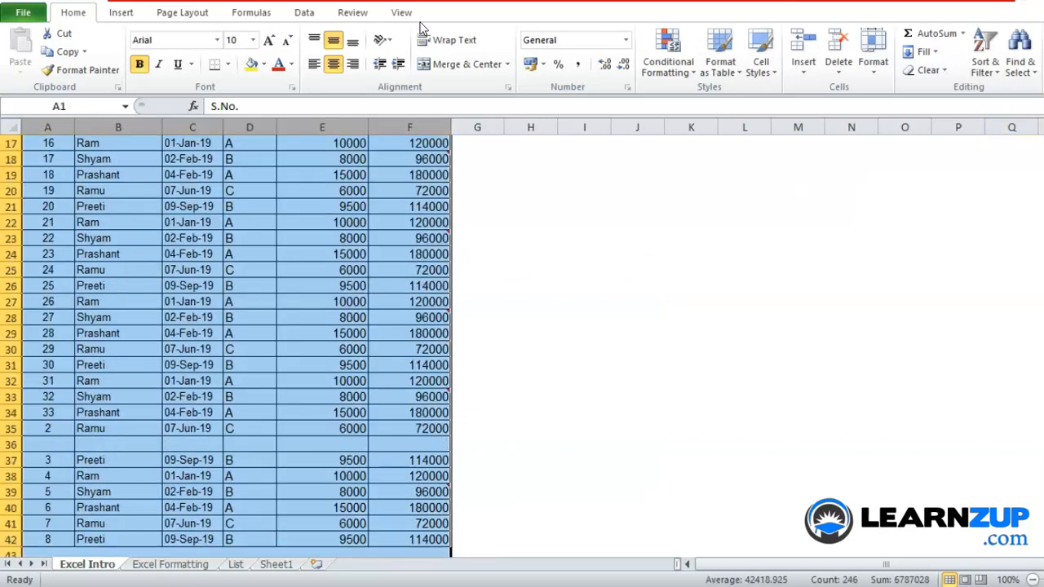
{"action": "left_click", "coordinate": [982, 61]}
{"action": "left_click", "coordinate": [999, 127]}
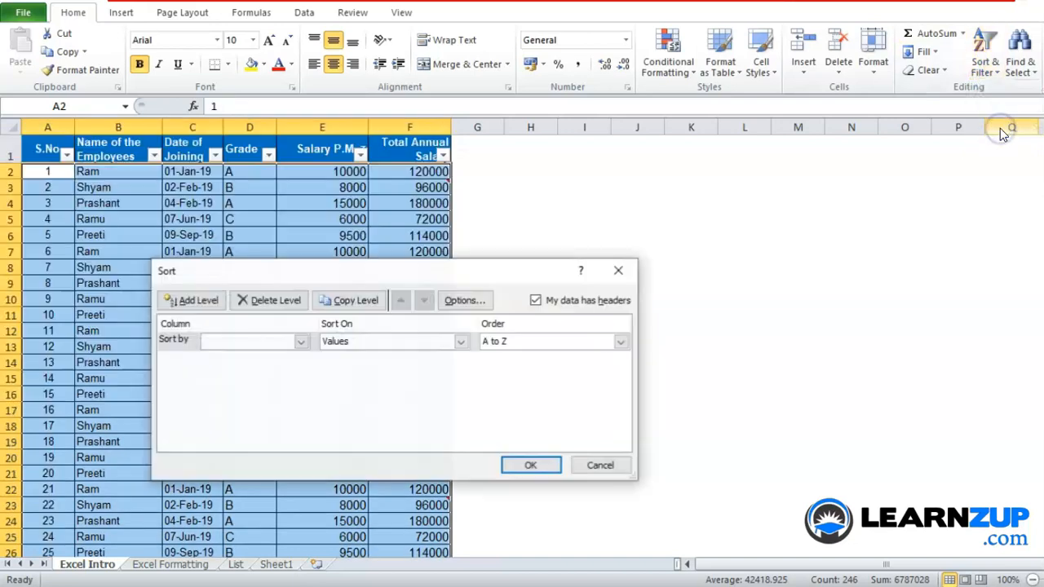
Step: Sort by Name of the Employees from A to Z, with Date of Joining from oldest to newest as second level
{"action": "left_click", "coordinate": [301, 341]}
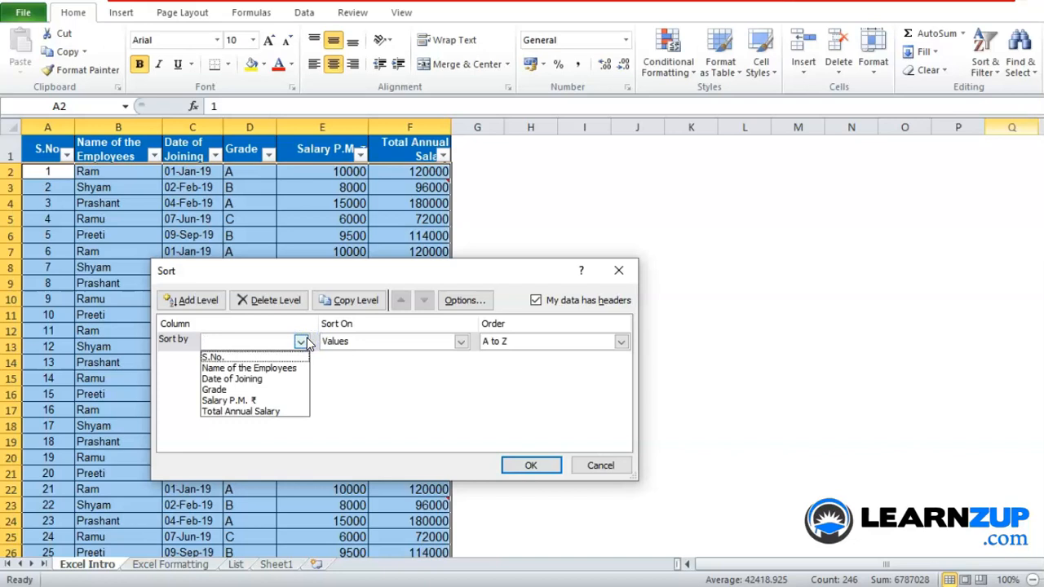
{"action": "left_click", "coordinate": [290, 368]}
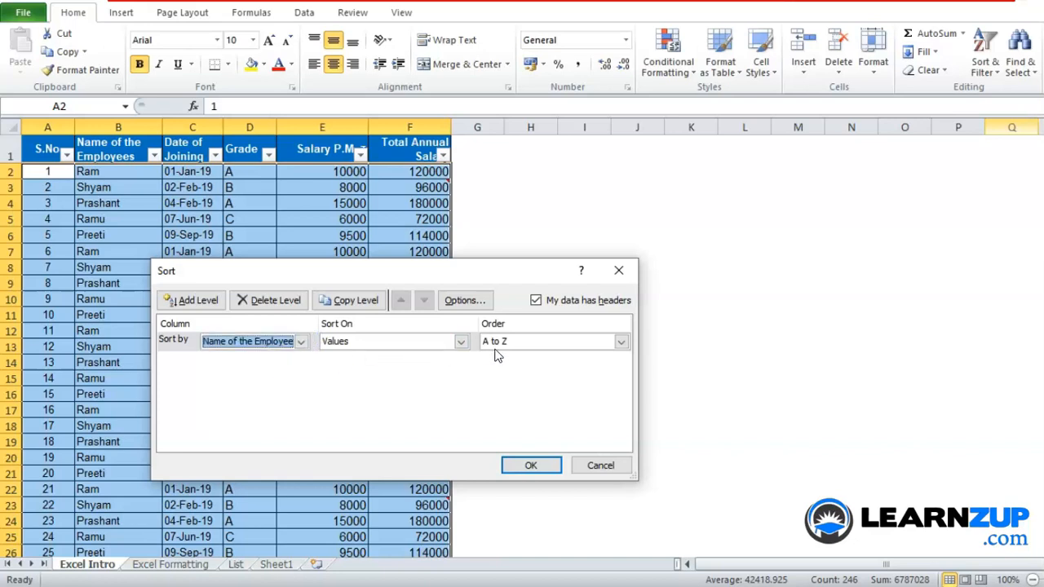
{"action": "left_click", "coordinate": [167, 302]}
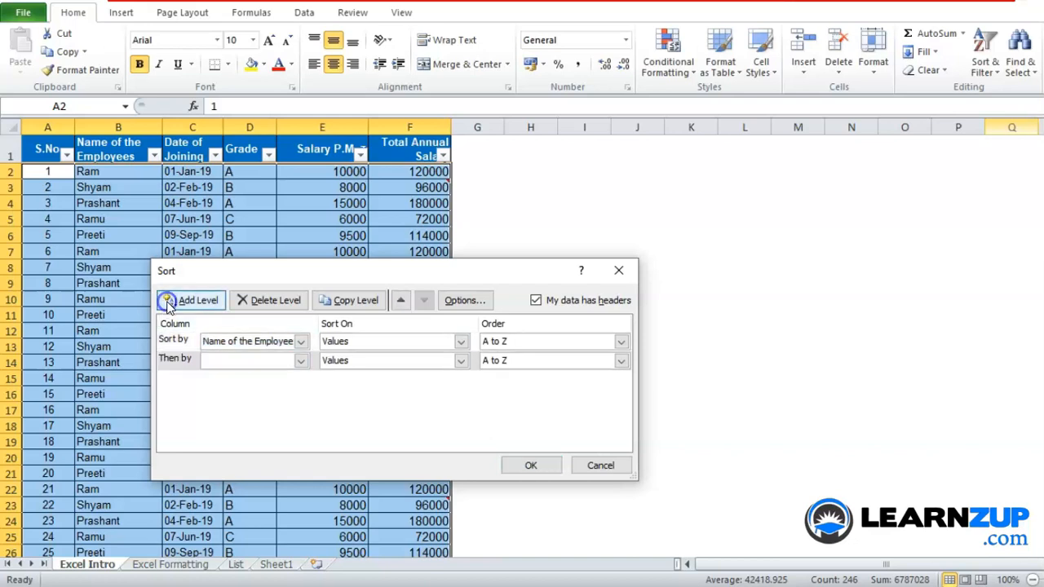
{"action": "left_click", "coordinate": [234, 360]}
{"action": "left_click", "coordinate": [247, 397]}
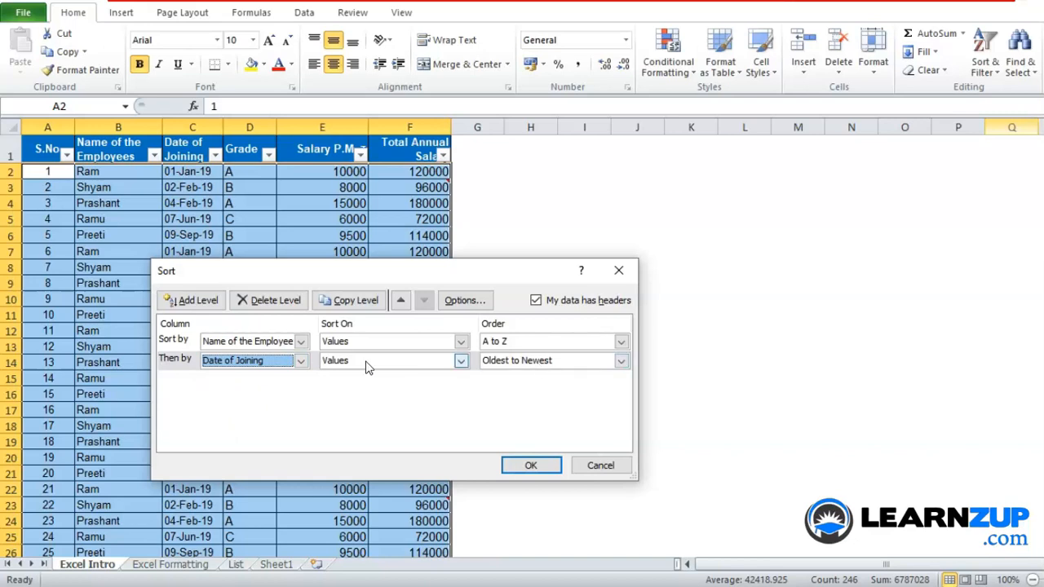
{"action": "left_click", "coordinate": [176, 360]}
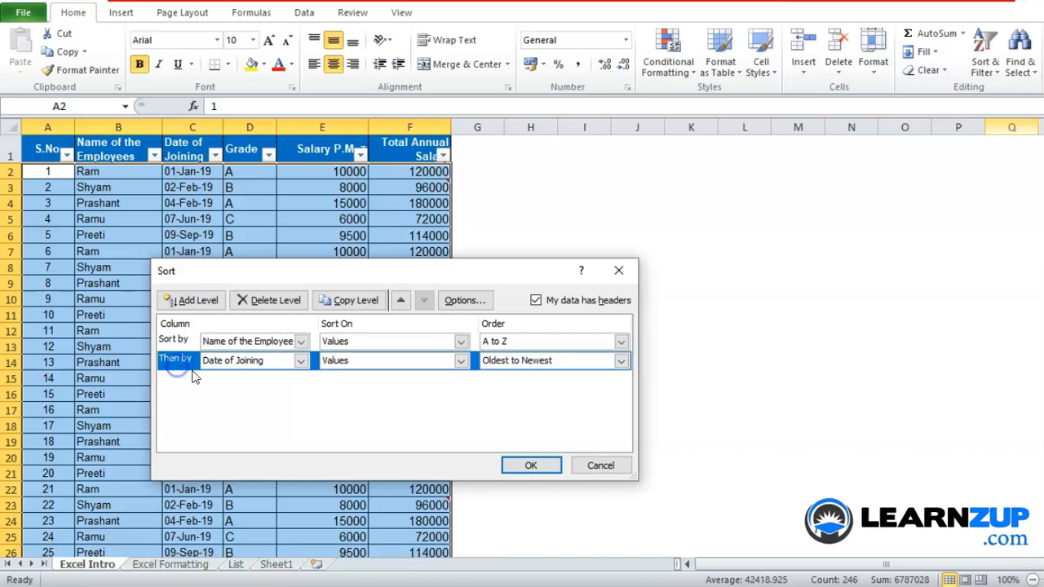
Step: Add Salary P.M. from largest to smallest as the third sort level and apply the sort
{"action": "left_click", "coordinate": [174, 300]}
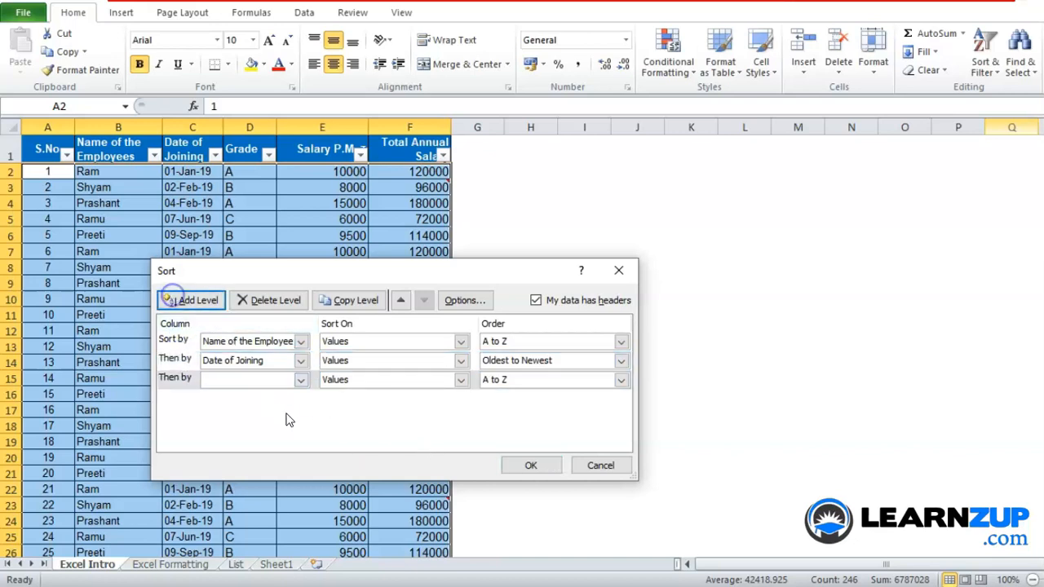
{"action": "left_click", "coordinate": [301, 380]}
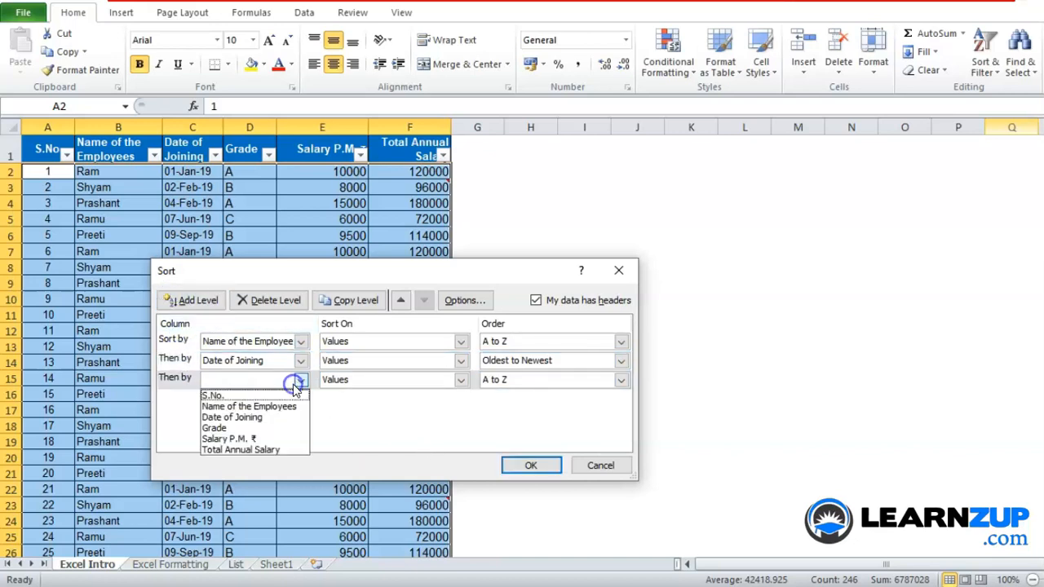
{"action": "left_click", "coordinate": [257, 438]}
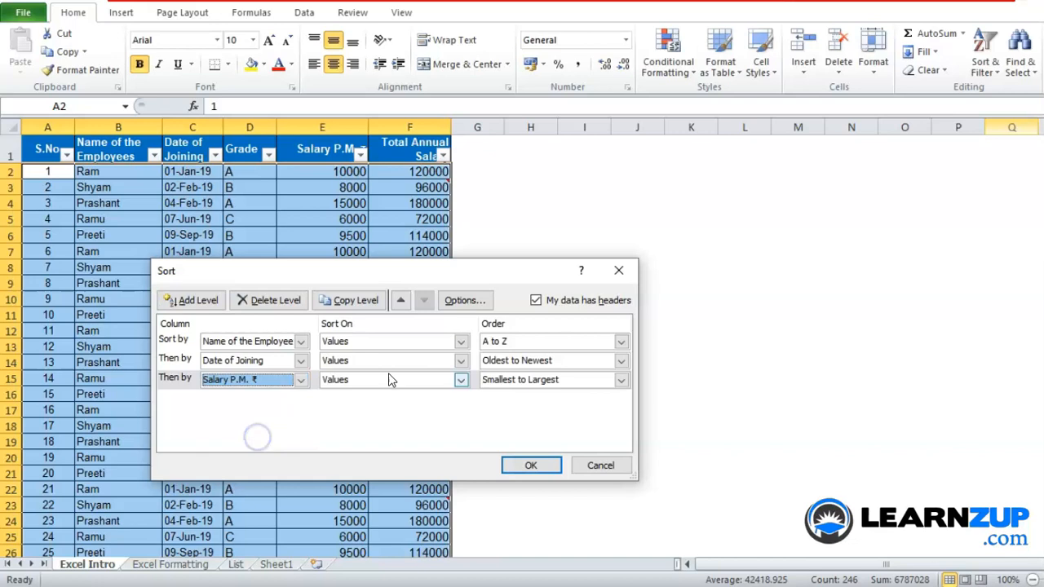
{"action": "left_click", "coordinate": [531, 380]}
{"action": "left_click", "coordinate": [527, 406]}
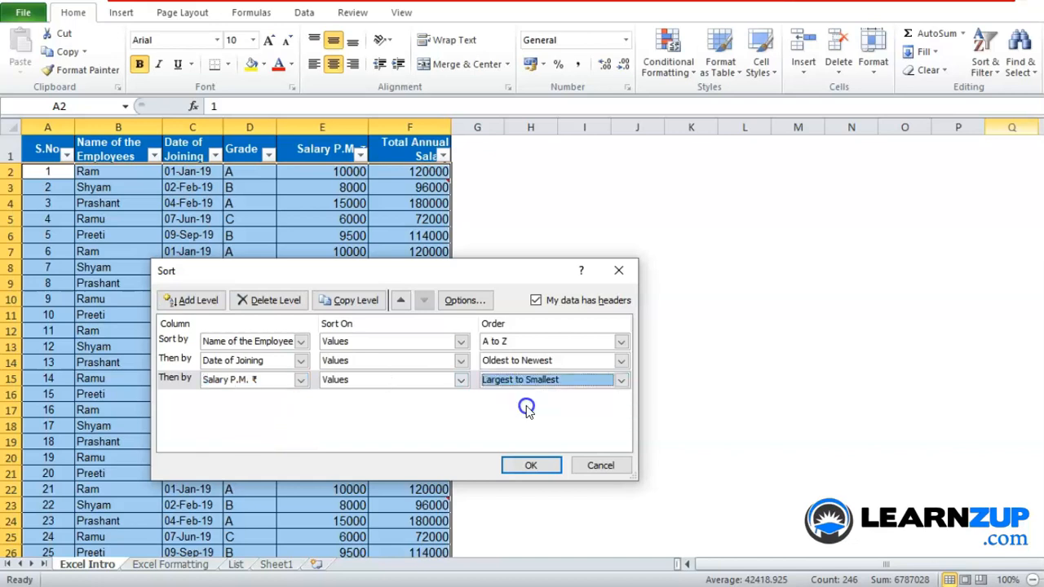
{"action": "left_click", "coordinate": [544, 465]}
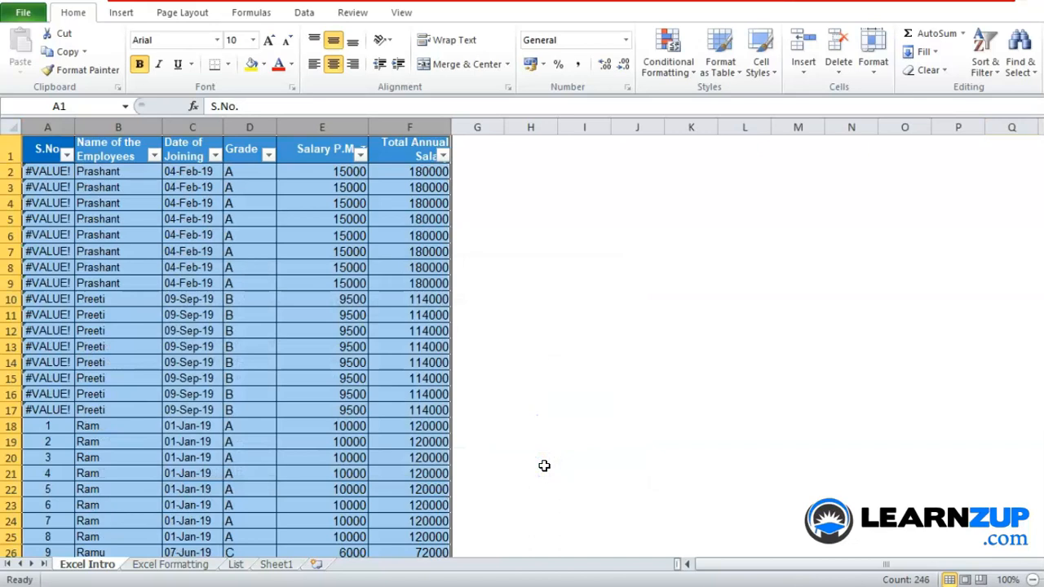
Step: Enter 1 as the first serial number in A2 and fill the formula =A2+1 down from A3 to A41
{"action": "key", "text": "ctrl+Home"}
{"action": "key", "text": "Down"}
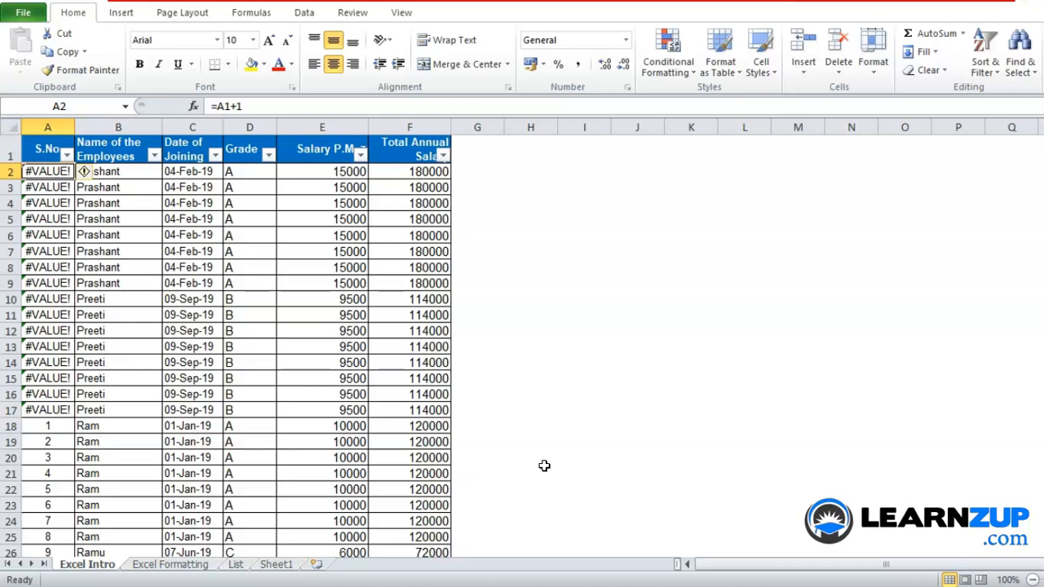
{"action": "type", "text": "1"}
{"action": "key", "text": "Return"}
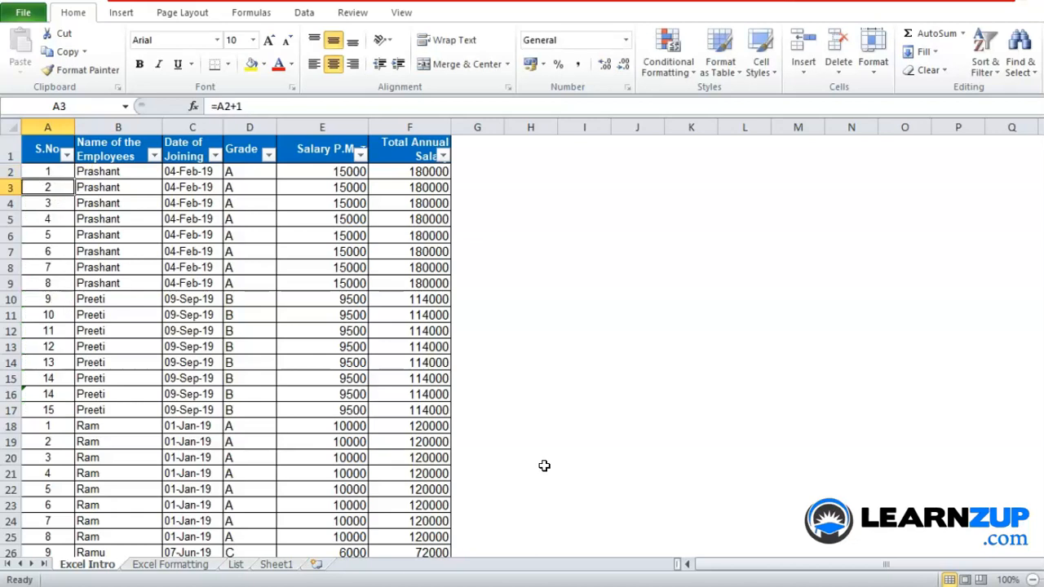
{"action": "key", "text": "ctrl+shift+Down"}
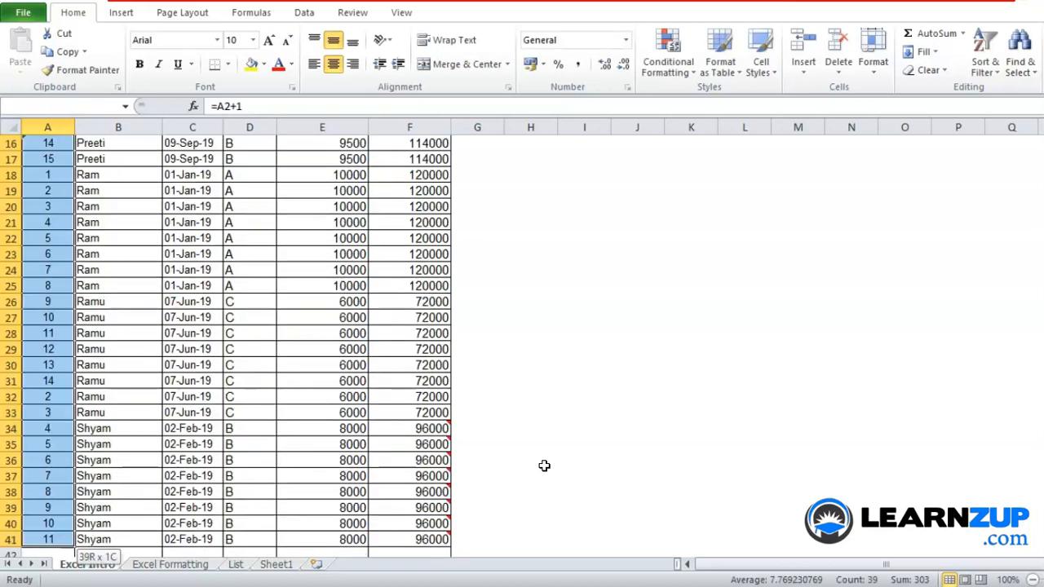
{"action": "key", "text": "ctrl+d"}
{"action": "scroll", "coordinate": [544, 466], "scroll_direction": "up", "scroll_amount": 5}
{"action": "key", "text": "Up"}
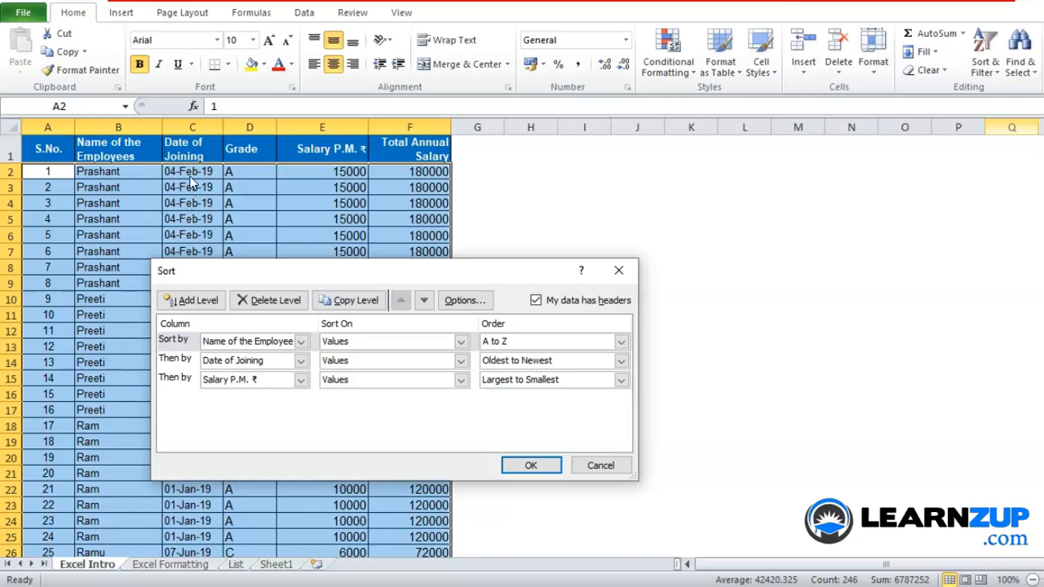
Step: Review the three sort levels against the employee columns and close the Sort dialog without sorting
{"action": "left_click_drag", "start_coordinate": [327, 275], "coordinate": [611, 253]}
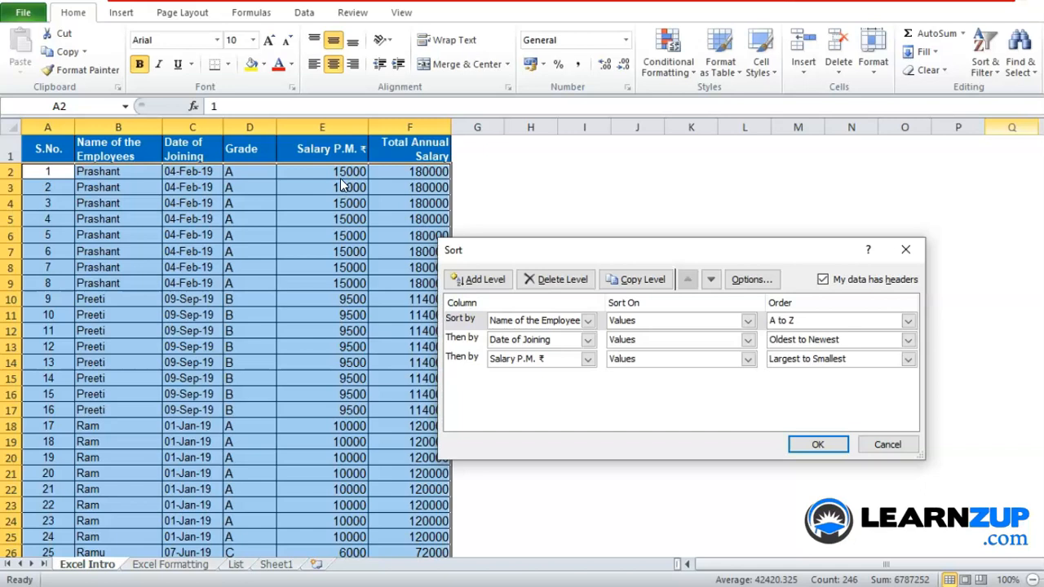
{"action": "left_click", "coordinate": [910, 258]}
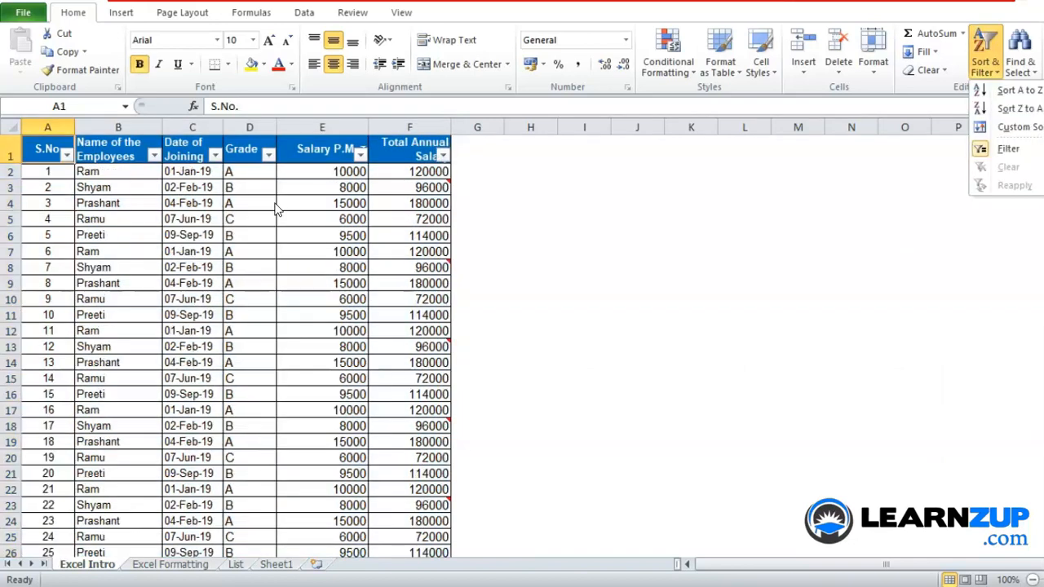
{"action": "left_click", "coordinate": [274, 203]}
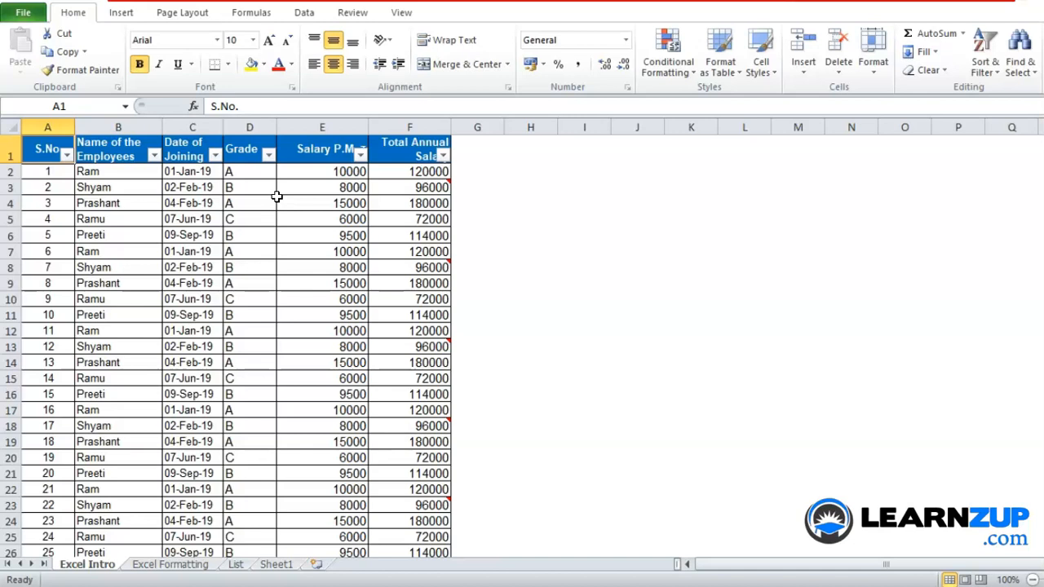
Step: Apply the comma style to the Salary P.M. and Total Annual Salary values in E2:F42
{"action": "key", "text": "Down"}
{"action": "key", "text": "Right"}
{"action": "key", "text": "Right"}
{"action": "key", "text": "Right"}
{"action": "key", "text": "Right"}
{"action": "key", "text": "shift+Right"}
{"action": "key", "text": "ctrl+shift+Down"}
{"action": "key", "text": "ctrl+shift+Down"}
{"action": "key", "text": "ctrl+shift+Down"}
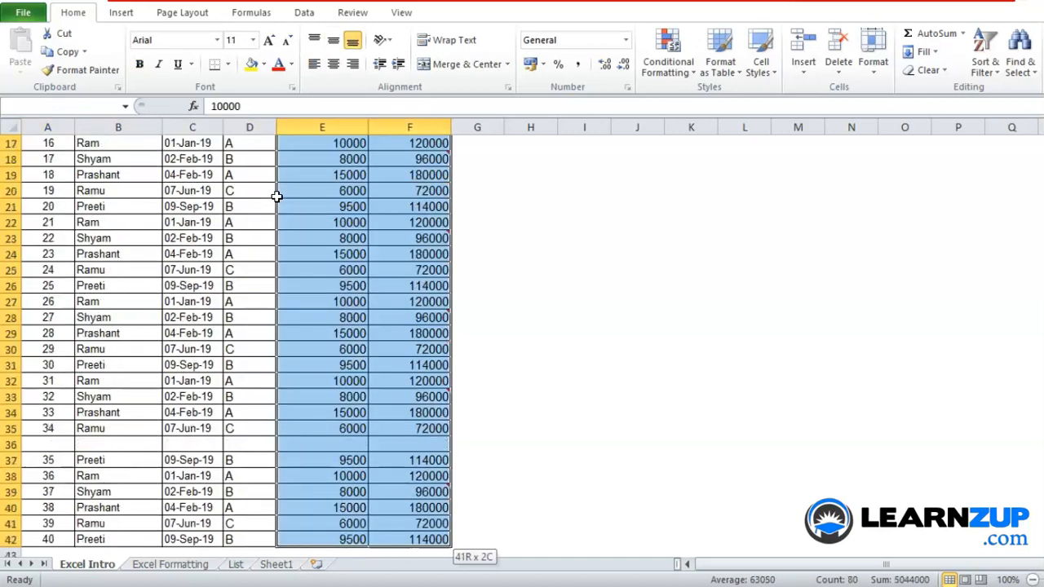
{"action": "left_click", "coordinate": [576, 64]}
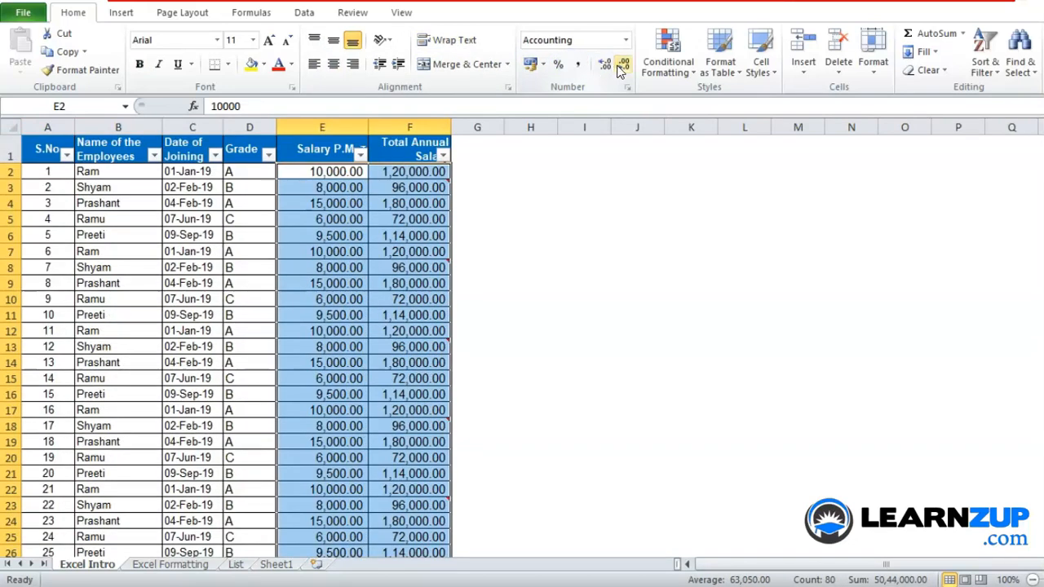
Step: Try three decimal places on the selected salary values and reduce them to no decimals, keeping the thousands separators
{"action": "left_click", "coordinate": [619, 69]}
{"action": "left_click", "coordinate": [619, 69]}
{"action": "left_click", "coordinate": [604, 67]}
{"action": "left_click", "coordinate": [604, 68]}
{"action": "left_click", "coordinate": [605, 68]}
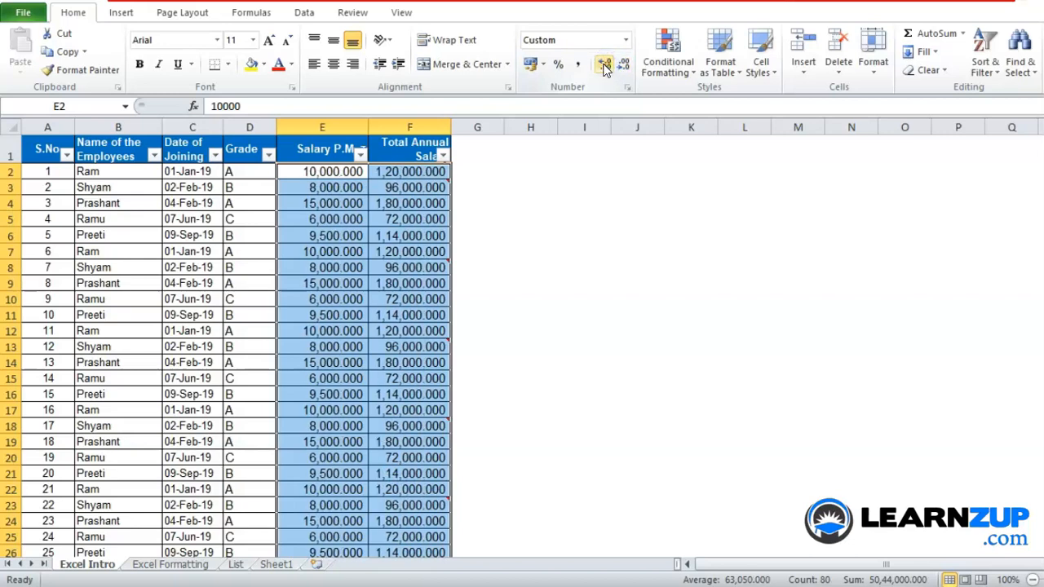
{"action": "left_click", "coordinate": [620, 69]}
{"action": "left_click", "coordinate": [620, 69]}
{"action": "left_click", "coordinate": [620, 70]}
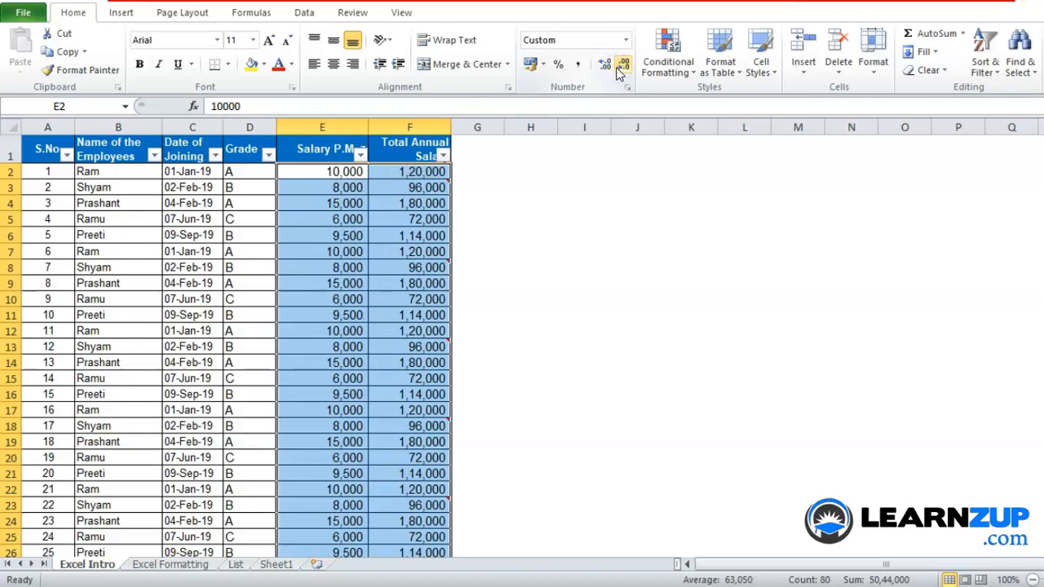
{"action": "left_click", "coordinate": [575, 68]}
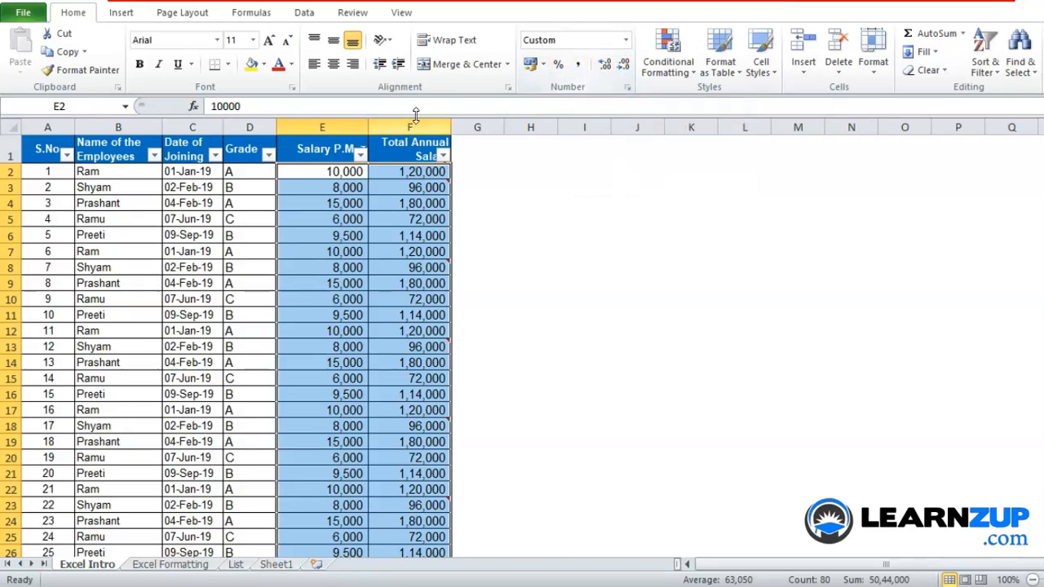
{"action": "left_click", "coordinate": [291, 238]}
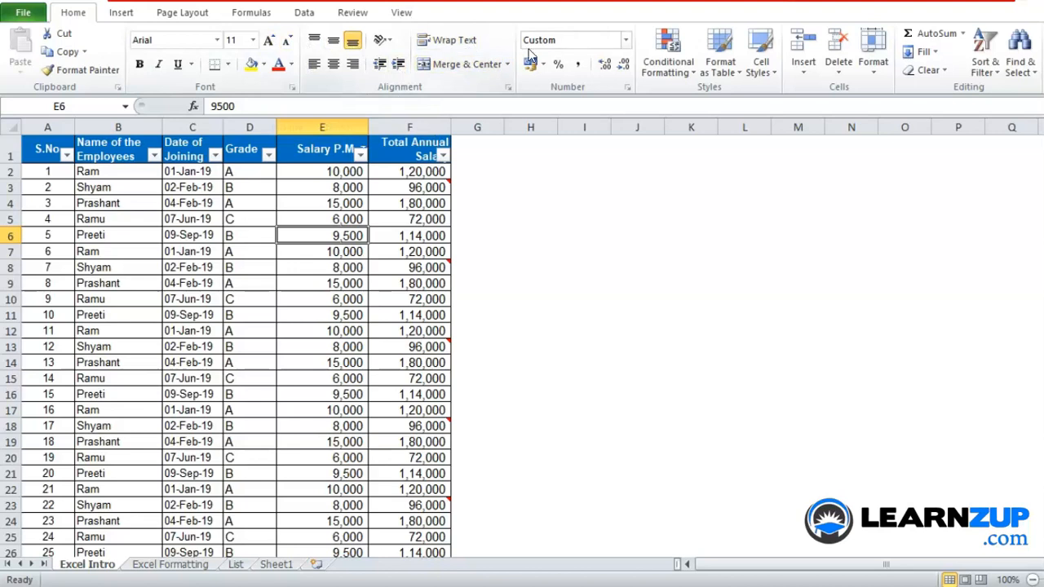
Step: Look through the available number formats and the Find & Select options without applying any
{"action": "left_click", "coordinate": [624, 40]}
{"action": "left_click", "coordinate": [624, 41]}
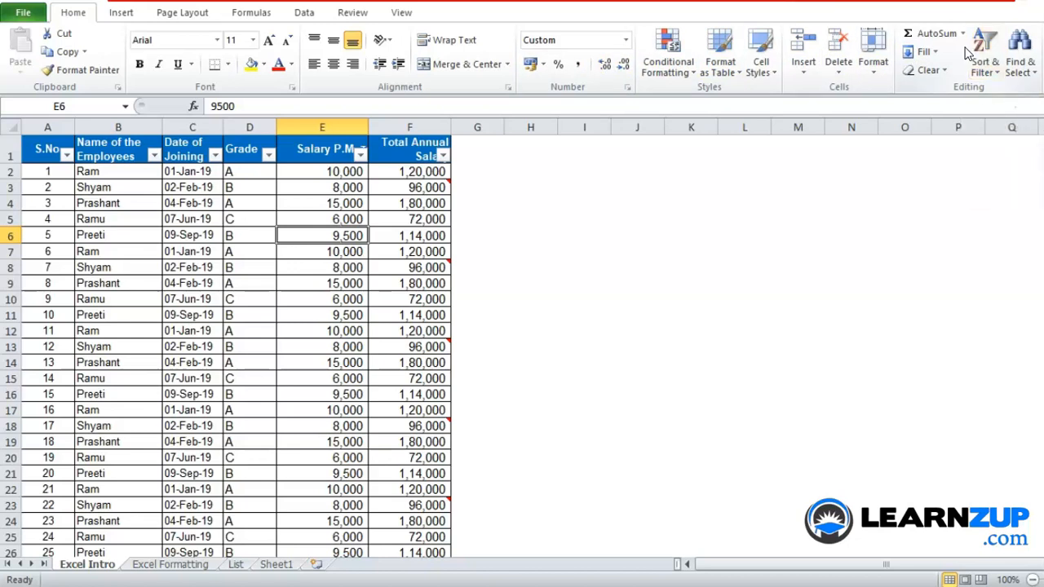
{"action": "left_click", "coordinate": [1018, 41]}
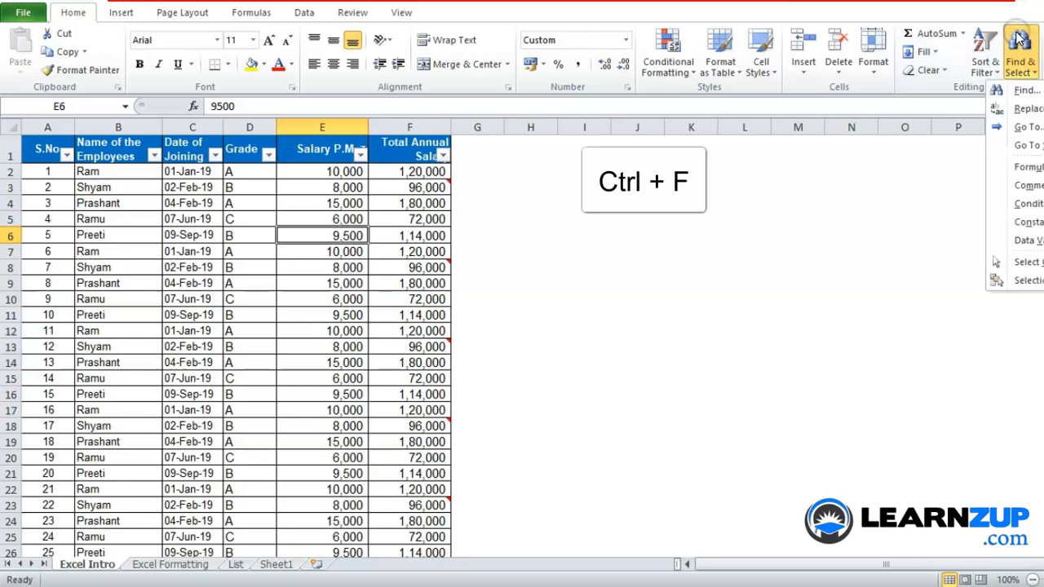
{"action": "left_click", "coordinate": [898, 190]}
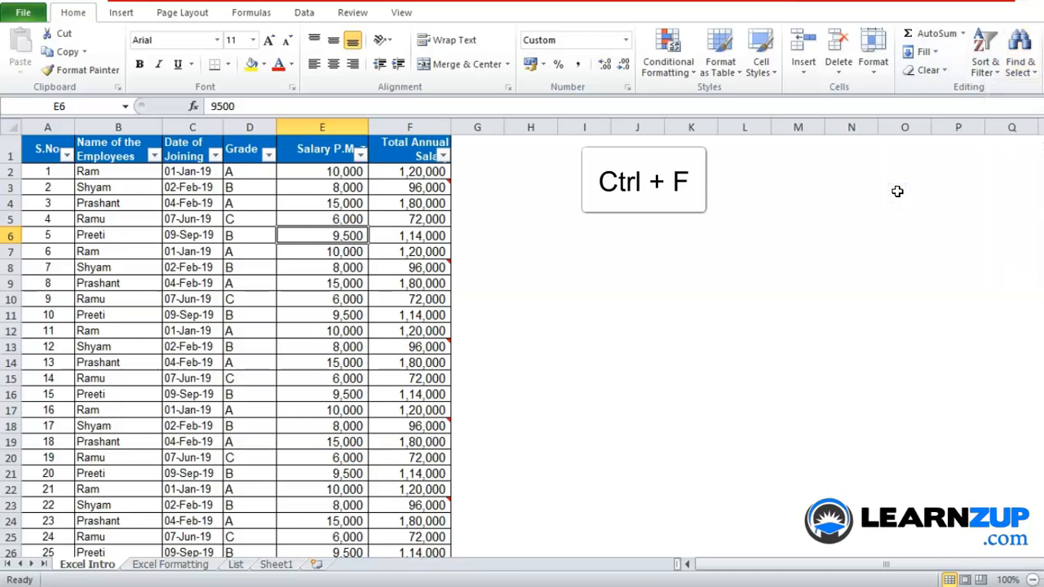
Step: Replace every occurrence of the first record's employee name with a new name, including partial matches, and undo the replacement
{"action": "key", "text": "ctrl+f"}
{"action": "type", "text": "ram"}
{"action": "left_click", "coordinate": [570, 309]}
{"action": "left_click", "coordinate": [602, 353]}
{"action": "type", "text": "raman"}
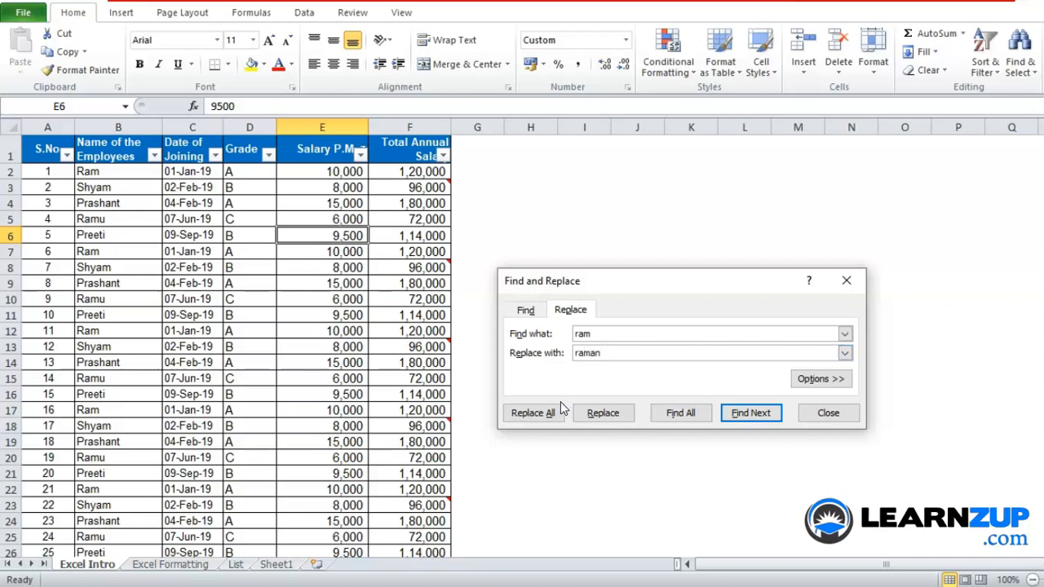
{"action": "left_click", "coordinate": [559, 421]}
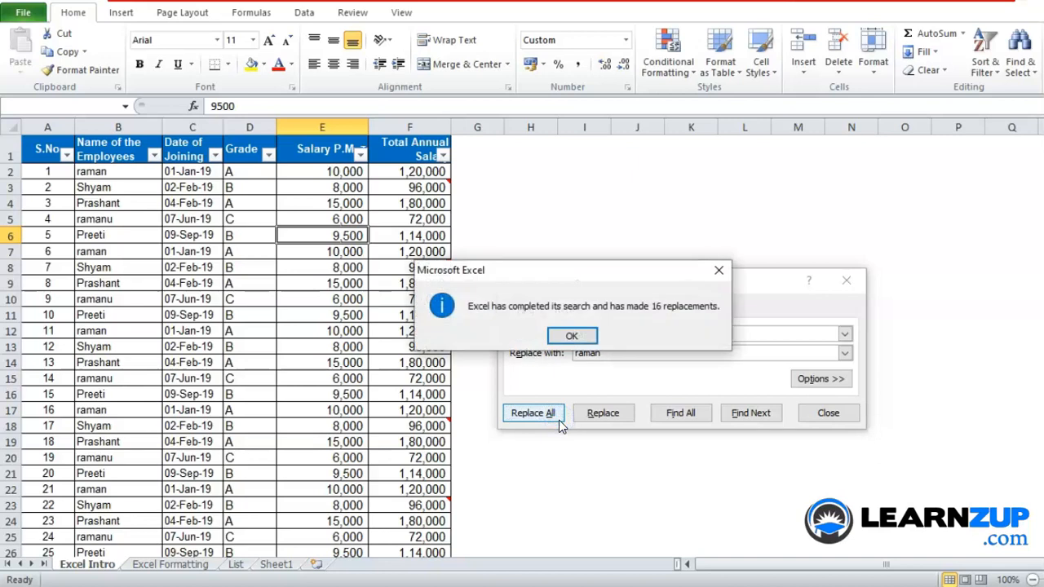
{"action": "left_click", "coordinate": [565, 335]}
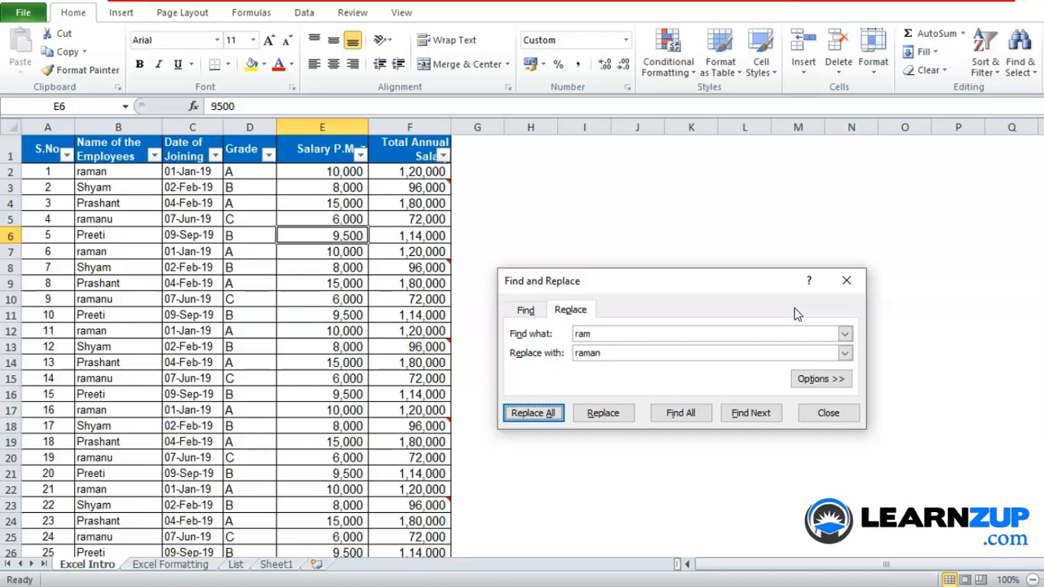
{"action": "left_click", "coordinate": [845, 280]}
{"action": "key", "text": "ctrl+z"}
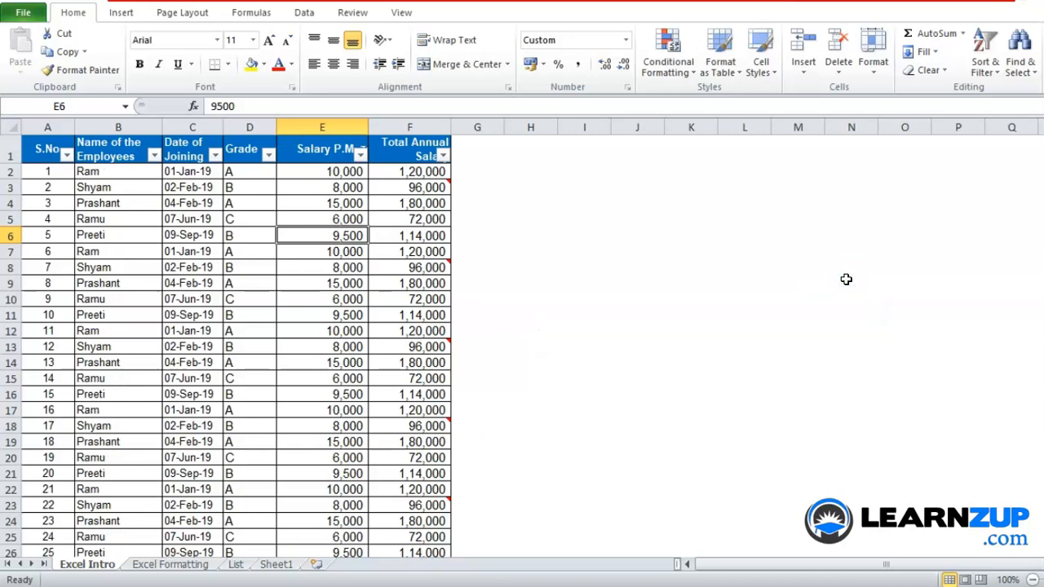
Step: Replace all cells holding the first record's employee name with the new name, using Match entire cell contents
{"action": "key", "text": "ctrl+f"}
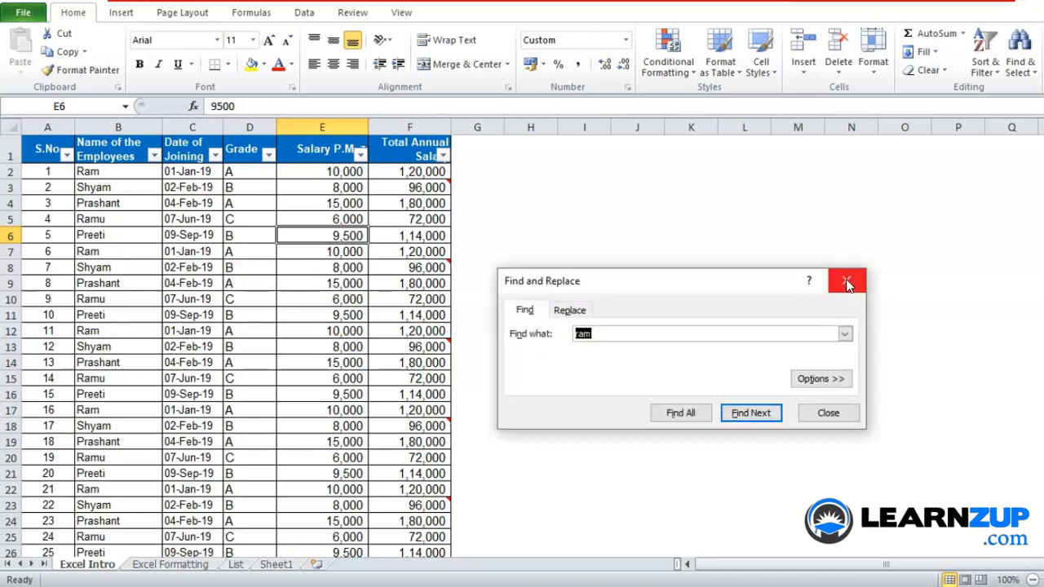
{"action": "left_click", "coordinate": [570, 310]}
{"action": "left_click", "coordinate": [811, 380]}
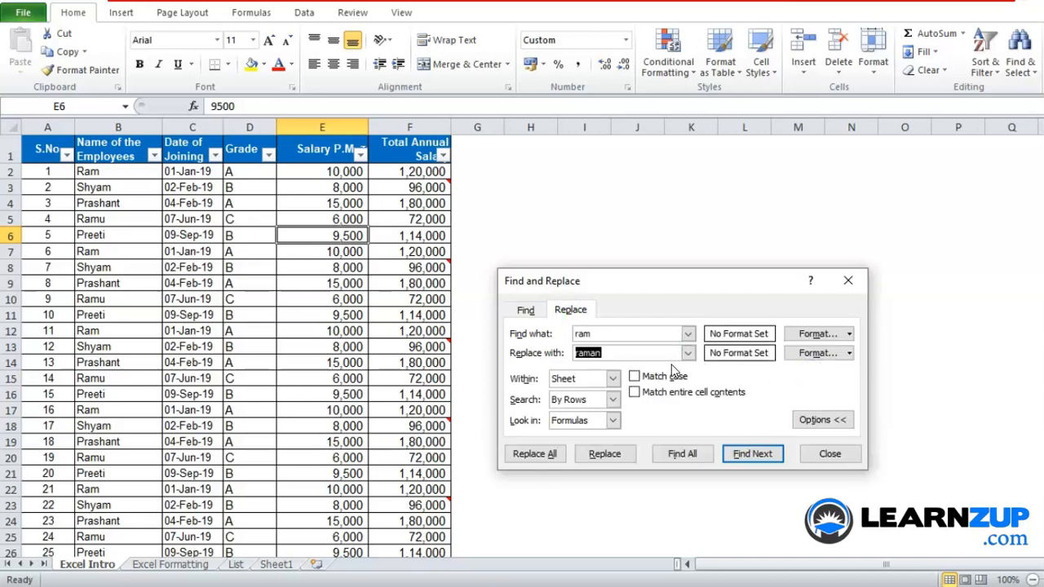
{"action": "left_click", "coordinate": [636, 376]}
{"action": "left_click", "coordinate": [634, 392]}
{"action": "left_click", "coordinate": [539, 455]}
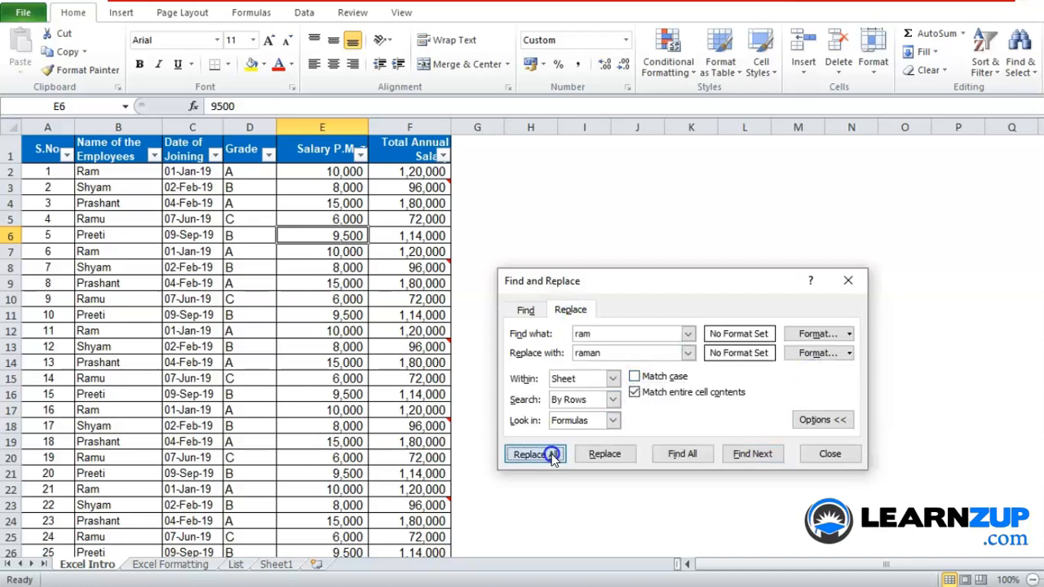
{"action": "left_click", "coordinate": [573, 335]}
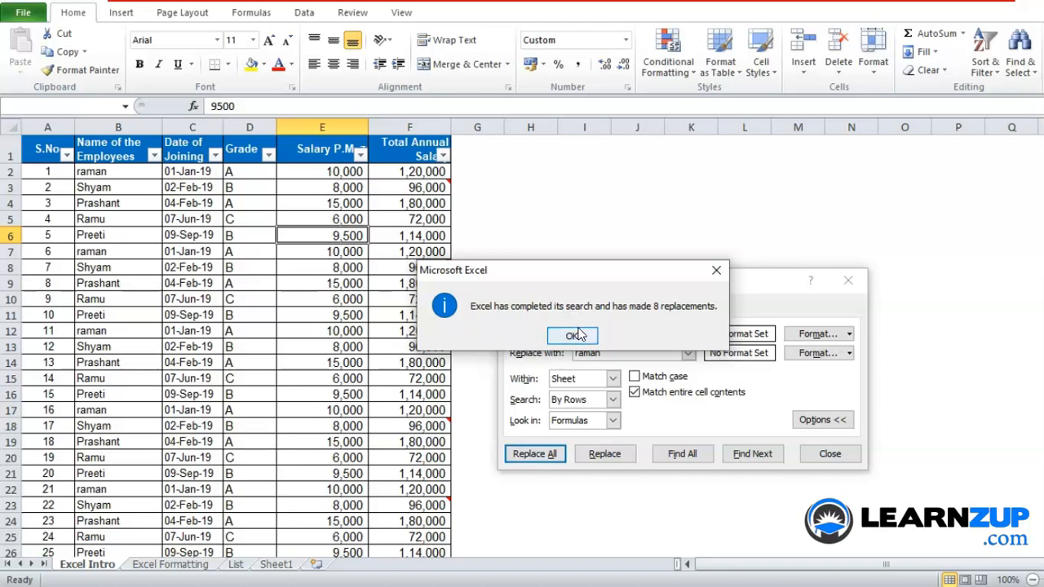
{"action": "left_click", "coordinate": [844, 280]}
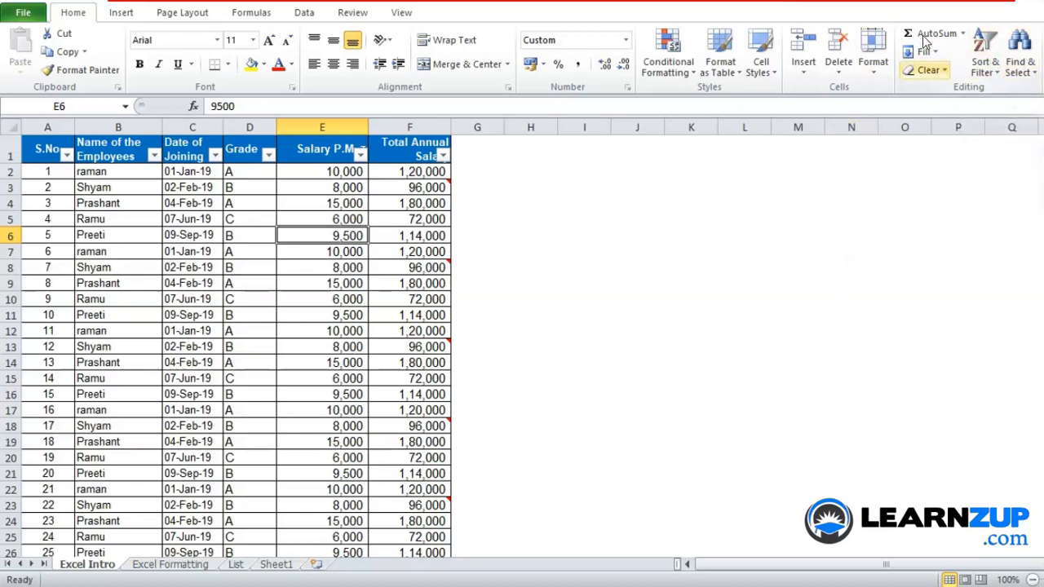
Step: Look through the options for inserting and deleting cells, rows, columns and sheets, and the available data tools
{"action": "left_click", "coordinate": [799, 69]}
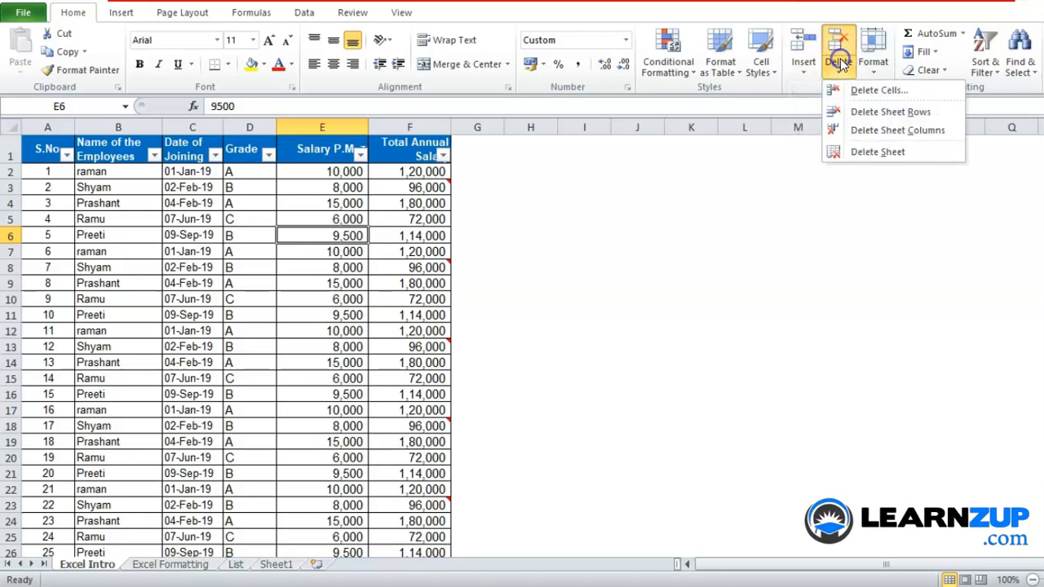
{"action": "mouse_move", "coordinate": [873, 57]}
{"action": "left_click", "coordinate": [684, 205]}
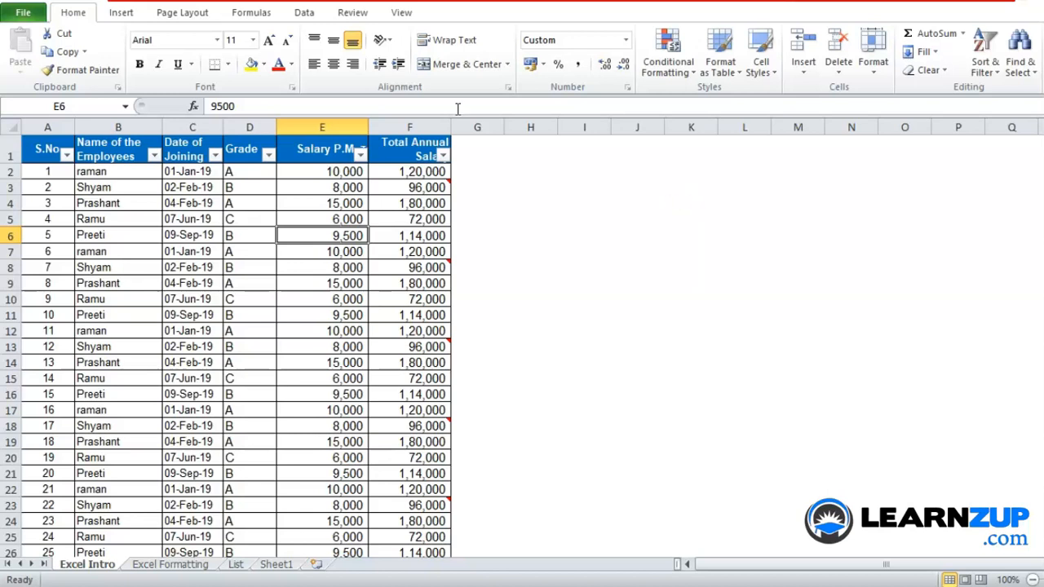
{"action": "left_click", "coordinate": [304, 12]}
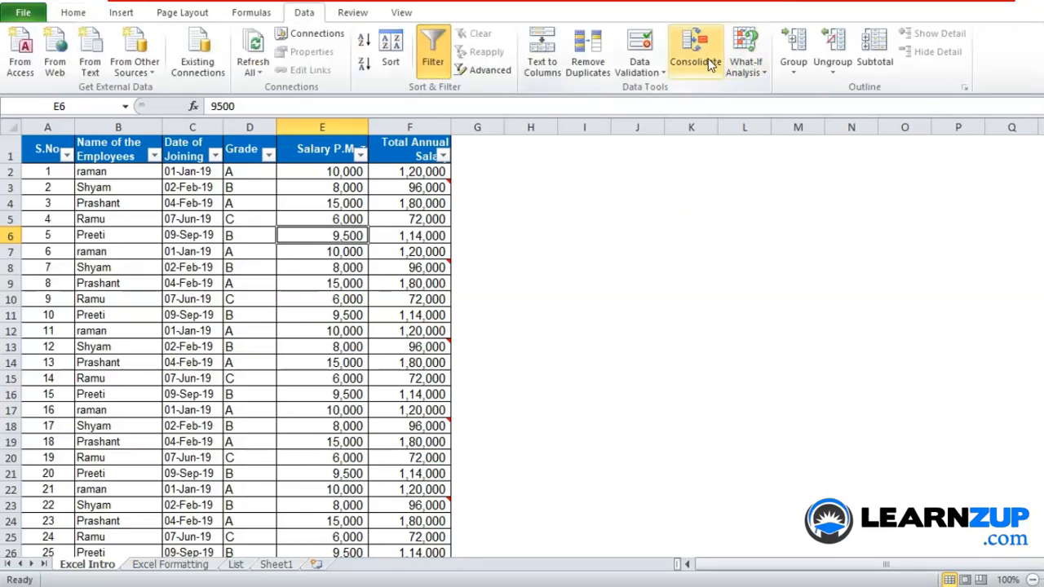
Step: Show the worksheet gridlines and hide them again
{"action": "left_click", "coordinate": [400, 13]}
{"action": "left_click", "coordinate": [222, 67]}
{"action": "left_click", "coordinate": [222, 67]}
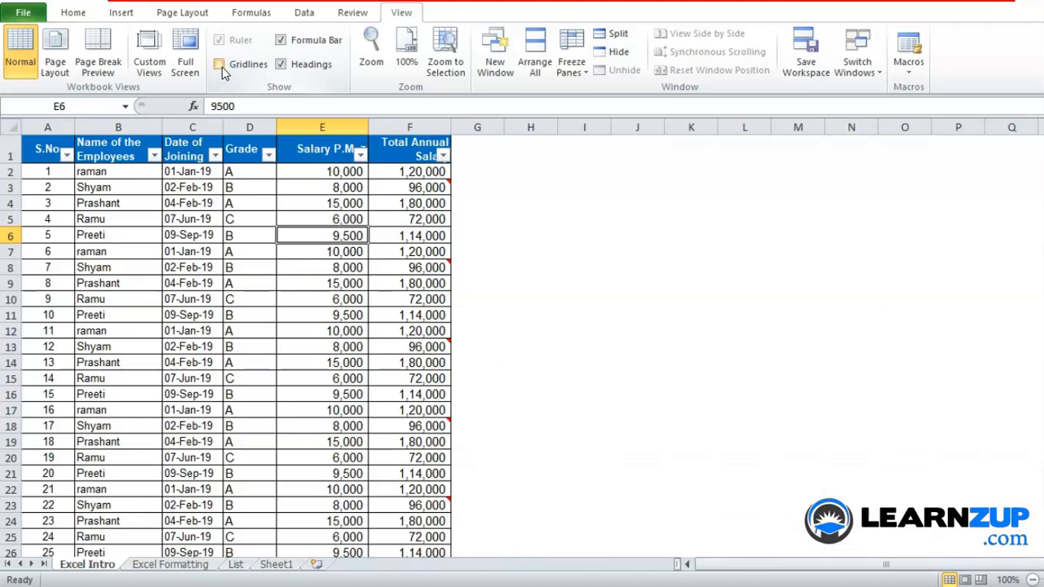
{"action": "left_click", "coordinate": [73, 12]}
{"action": "left_click", "coordinate": [361, 248]}
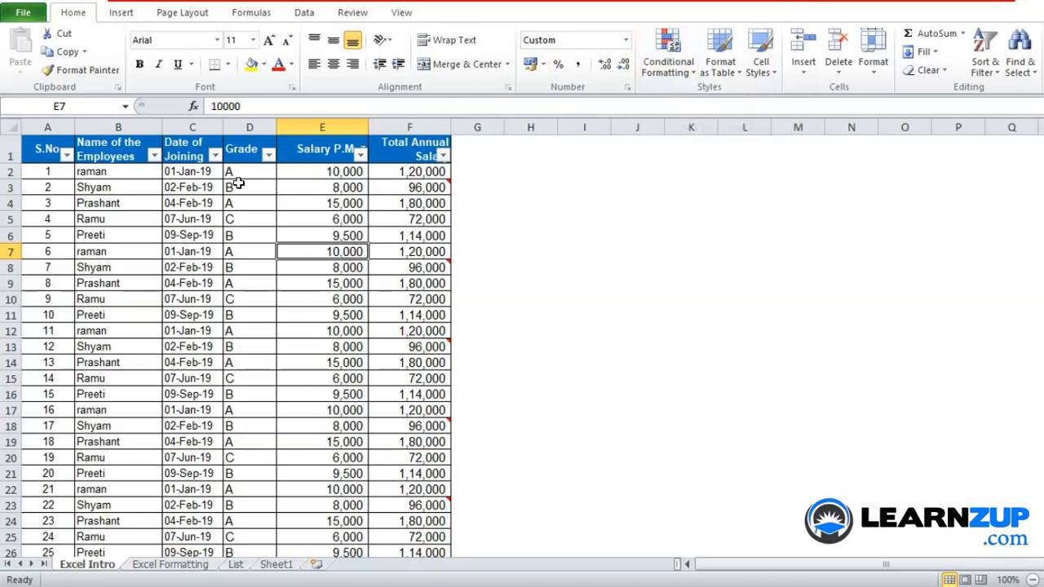
Step: Select the salary cells E2:F15 and review the Find and Replace settings and the sort and filter options without applying any
{"action": "left_click_drag", "start_coordinate": [326, 172], "coordinate": [438, 381]}
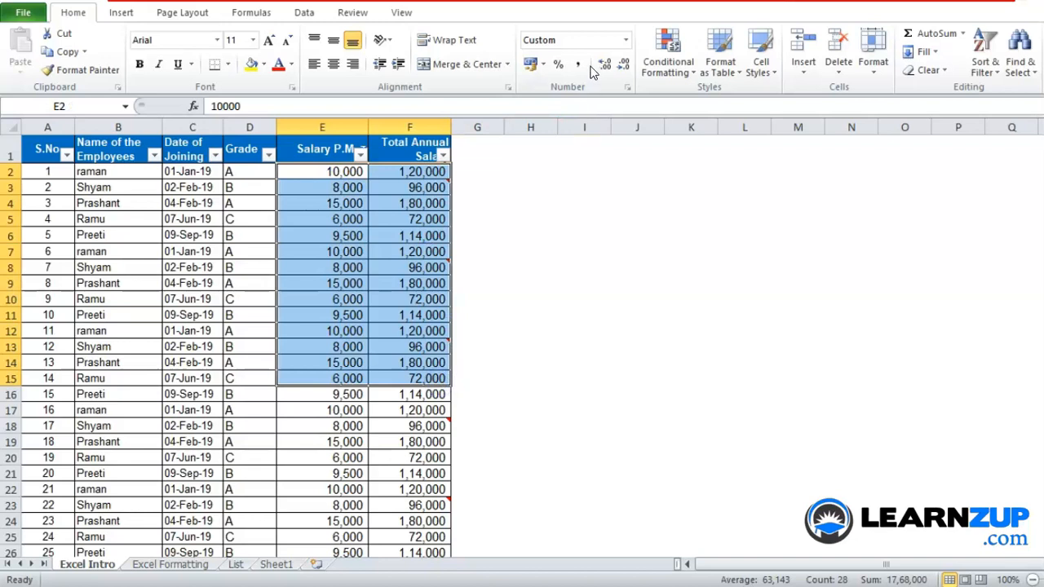
{"action": "left_click", "coordinate": [1021, 72]}
{"action": "left_click", "coordinate": [838, 195]}
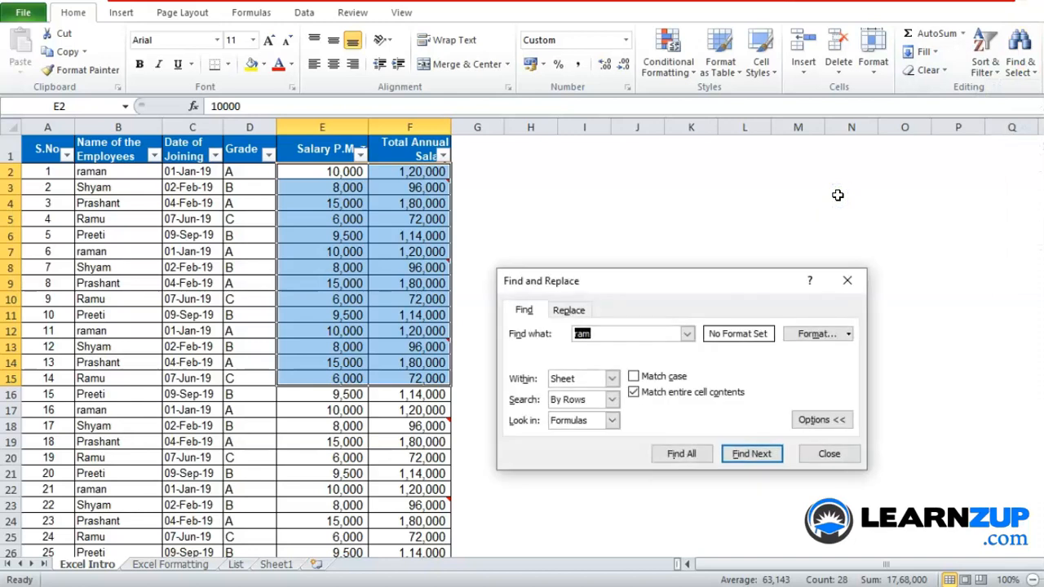
{"action": "left_click", "coordinate": [582, 309]}
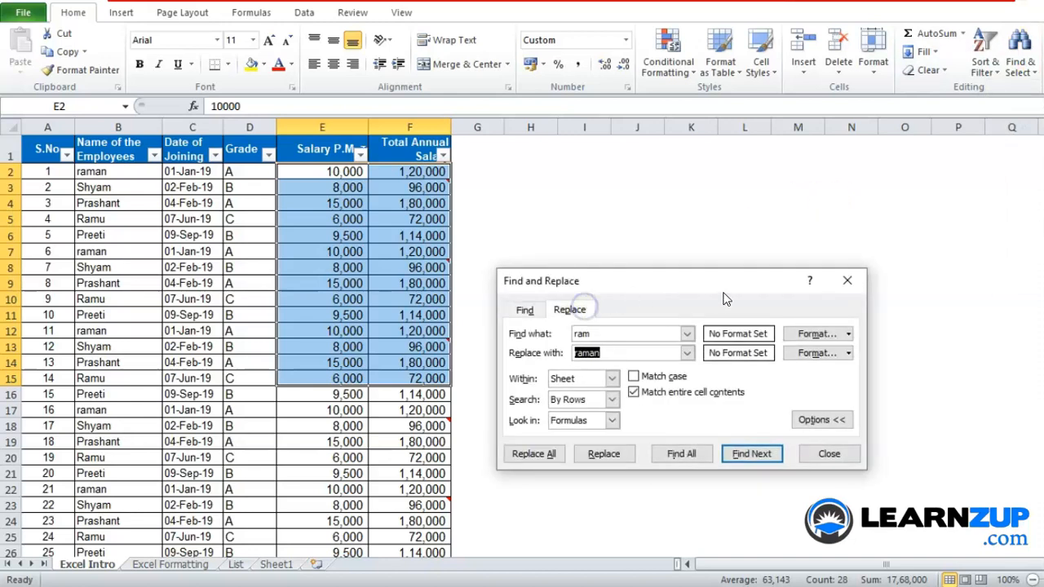
{"action": "left_click", "coordinate": [847, 281]}
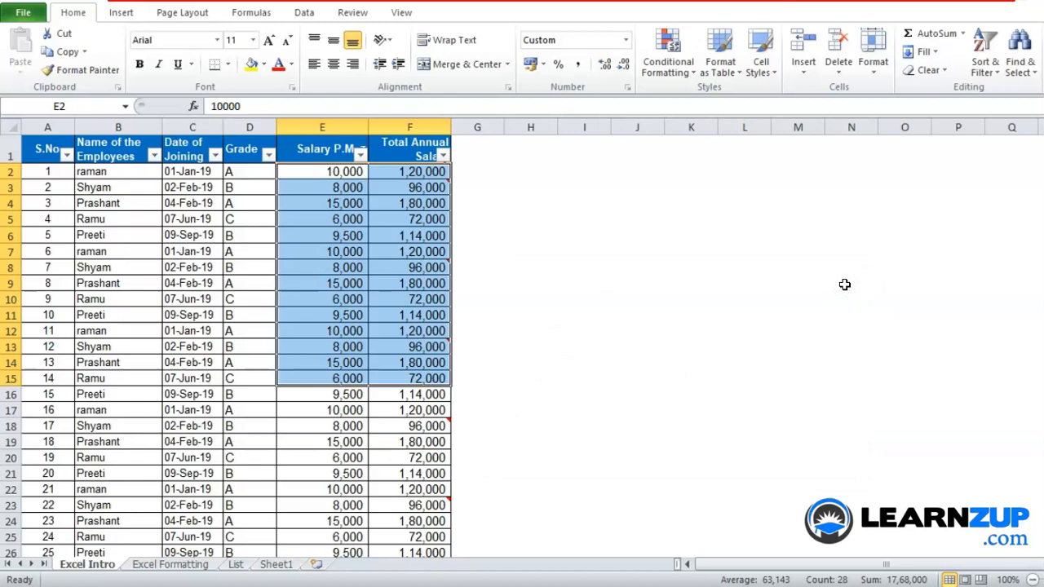
{"action": "left_click", "coordinate": [986, 63]}
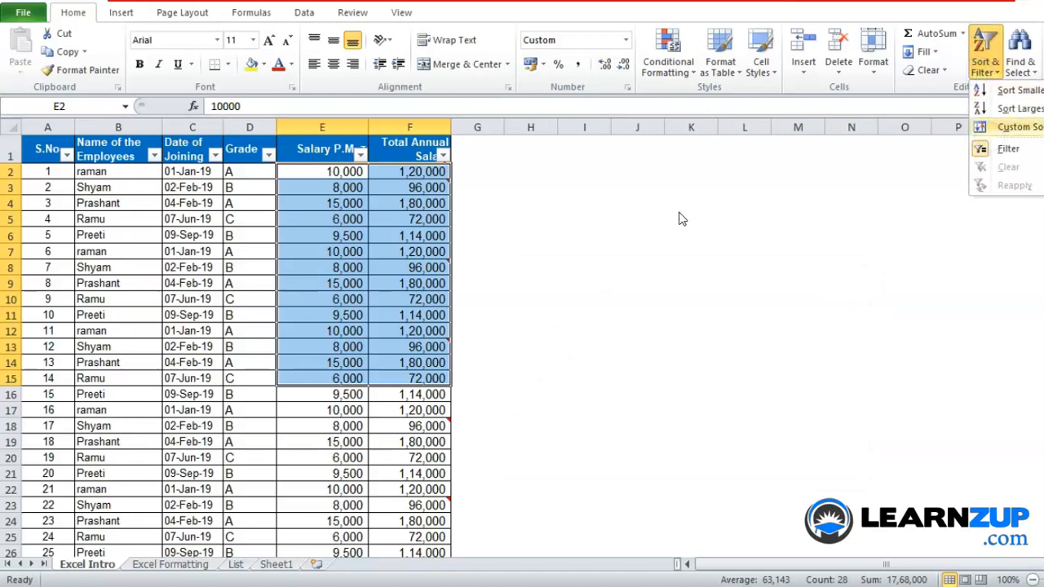
{"action": "left_click", "coordinate": [726, 184]}
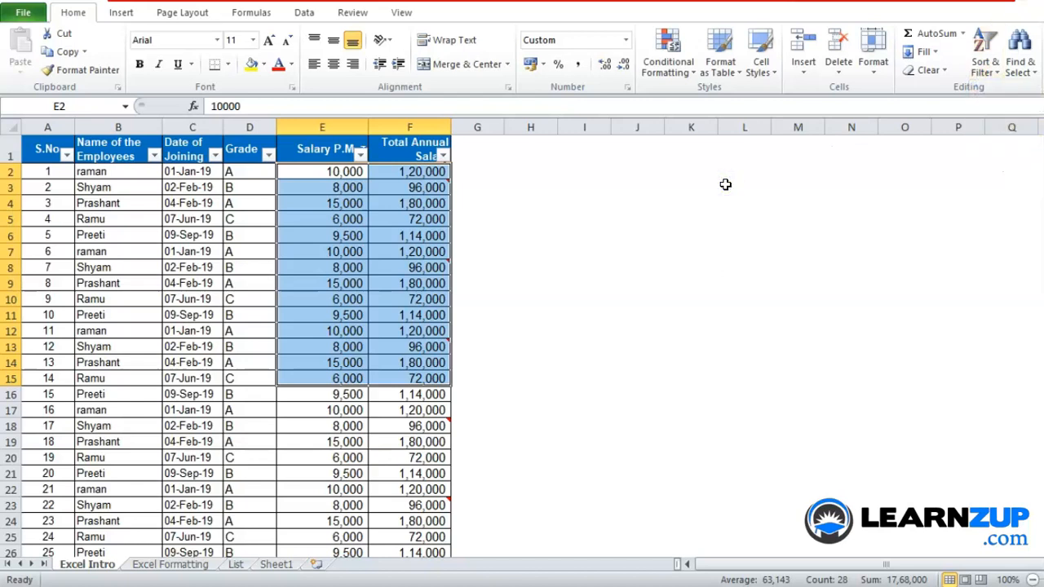